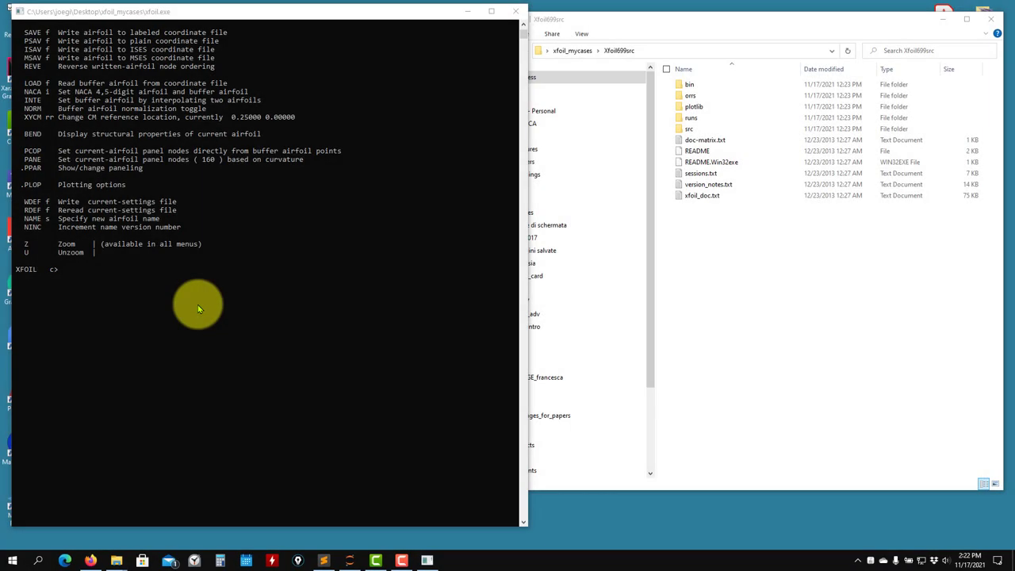
Step: Switch to Sublime Text with xfoil_doc.txt open and search the document for "gdes"
scroll(215, 306, up, 3)
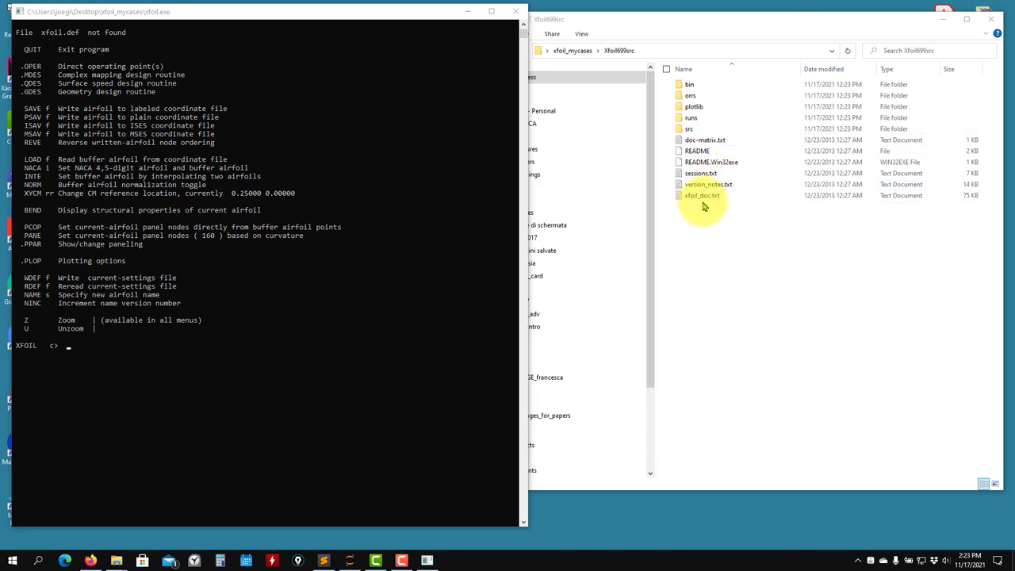
click(324, 560)
drag(946, 87, 979, 63)
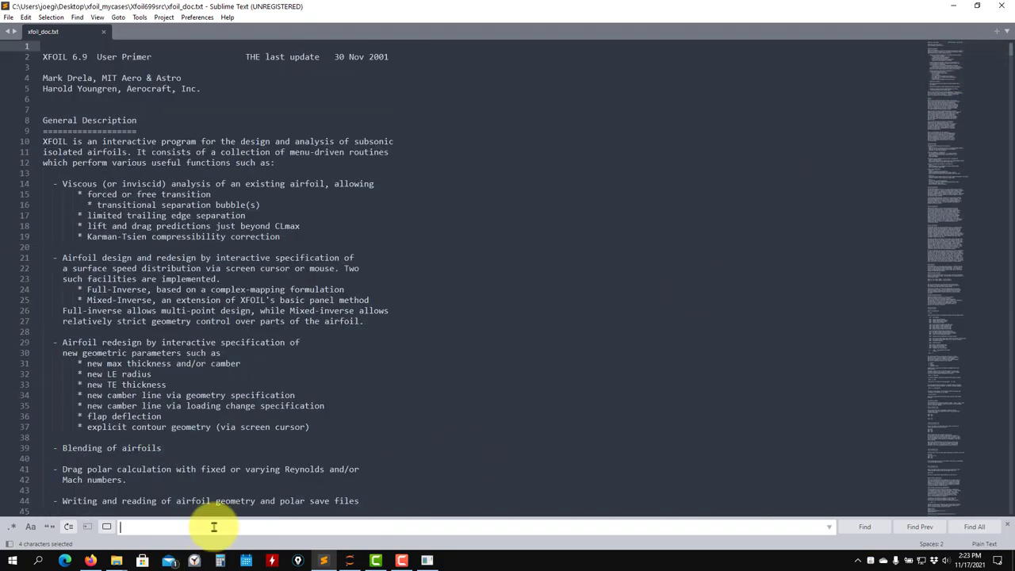
text(gdes)
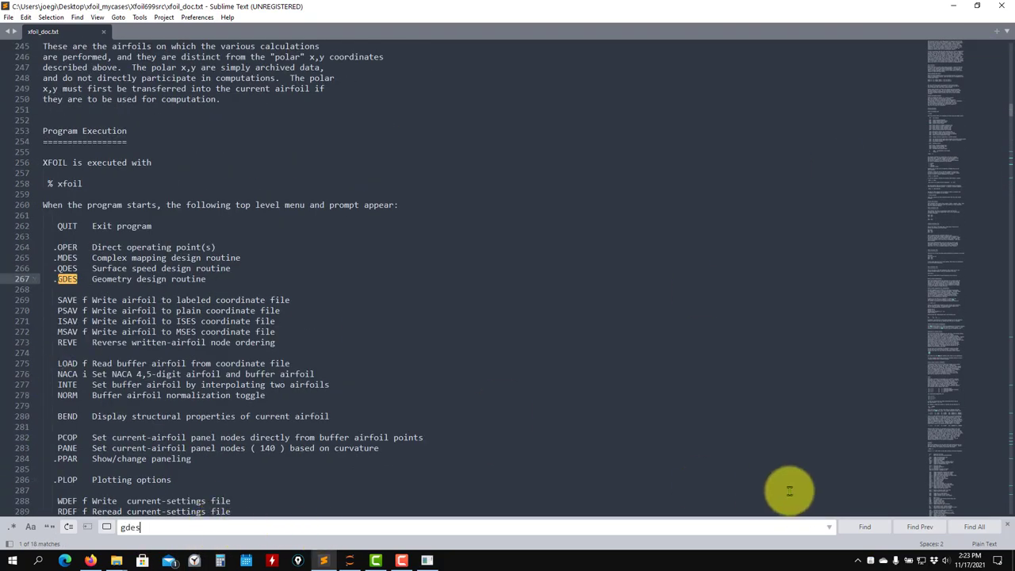
Step: Step through the GDES matches in the XFOIL user guide up to the chord-scaling example, and return to the XFOIL console
click(867, 526)
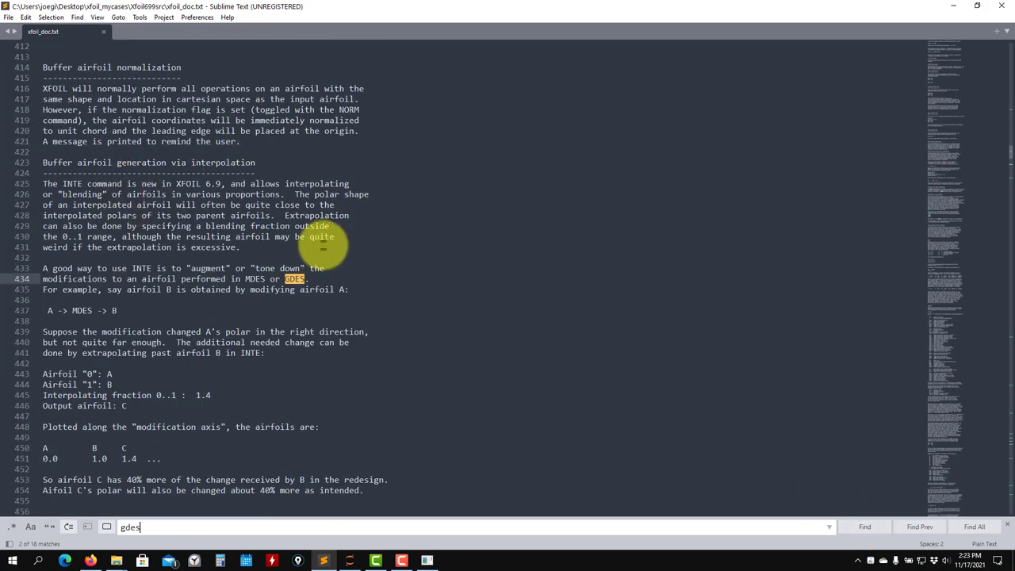
click(864, 529)
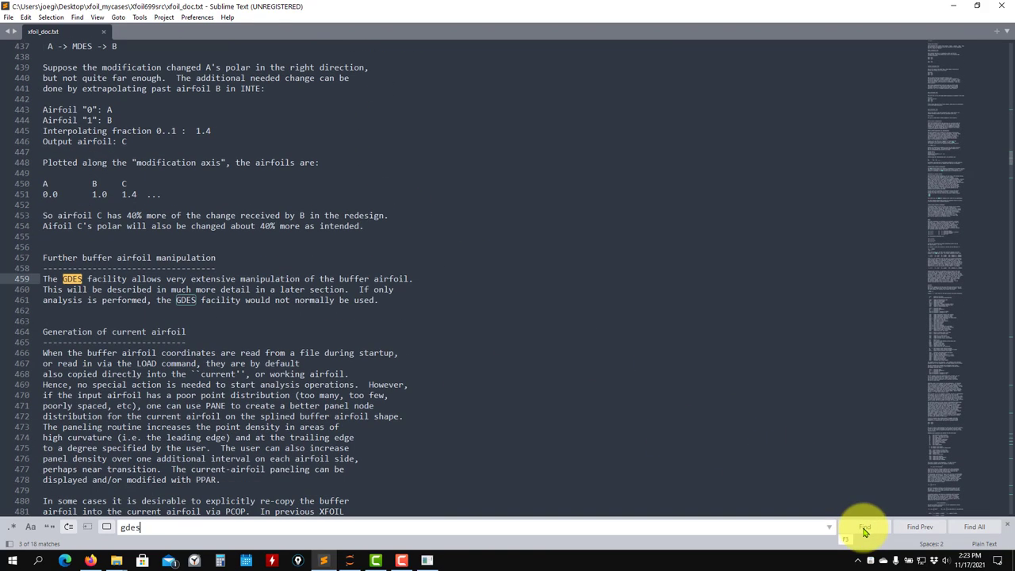
click(865, 530)
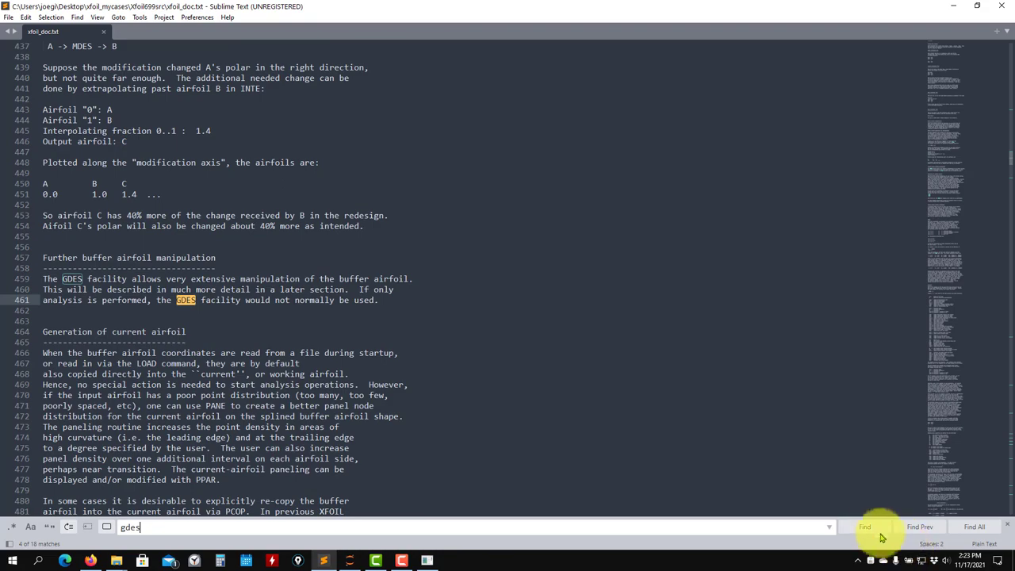
click(866, 528)
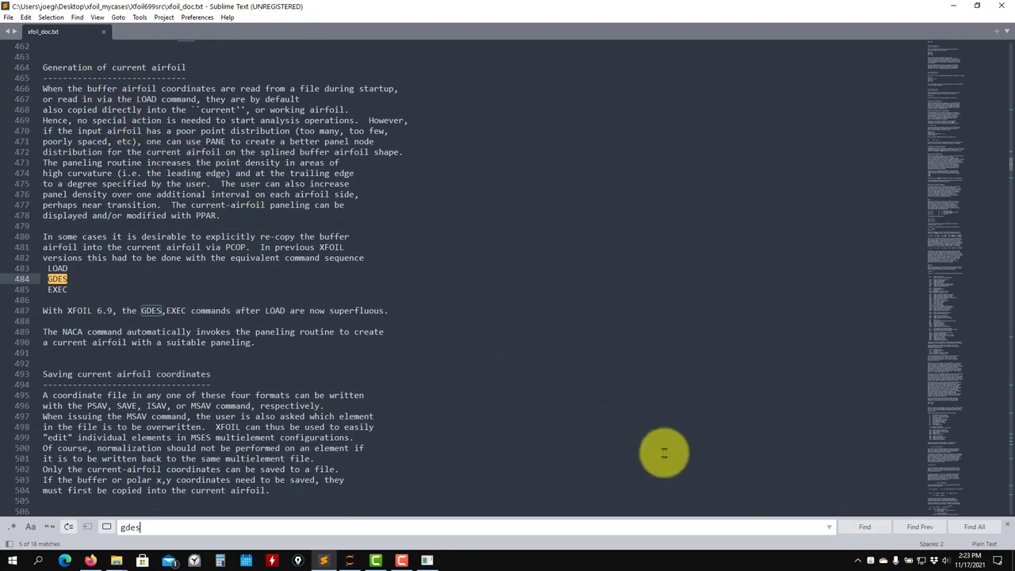
click(863, 528)
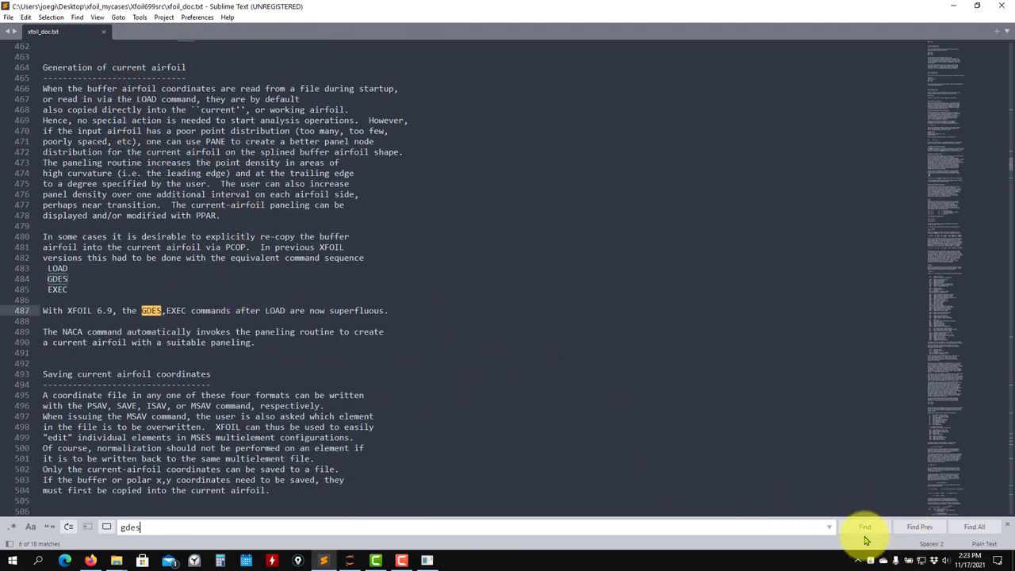
click(861, 529)
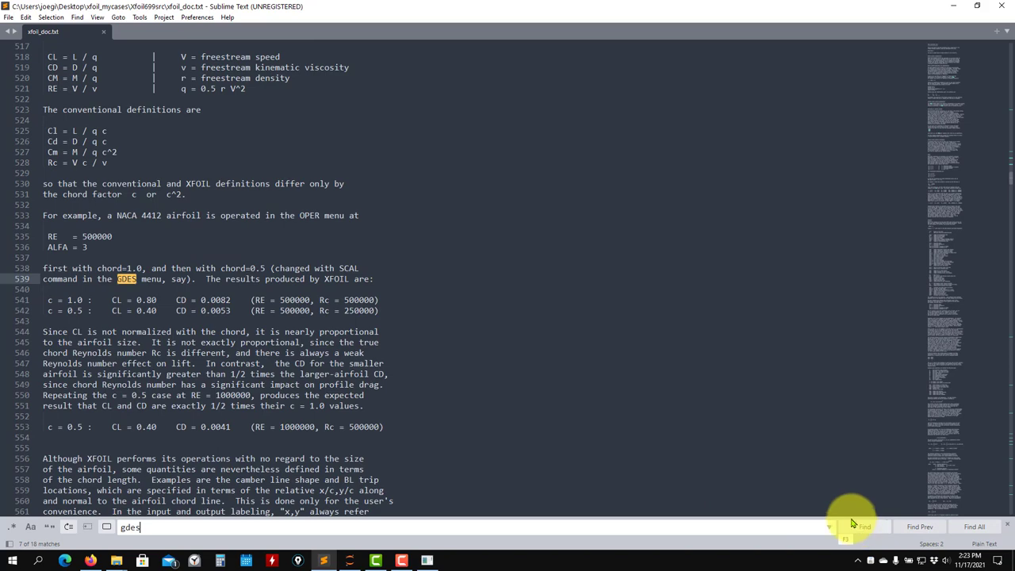
scroll(1000, 446, up, 1)
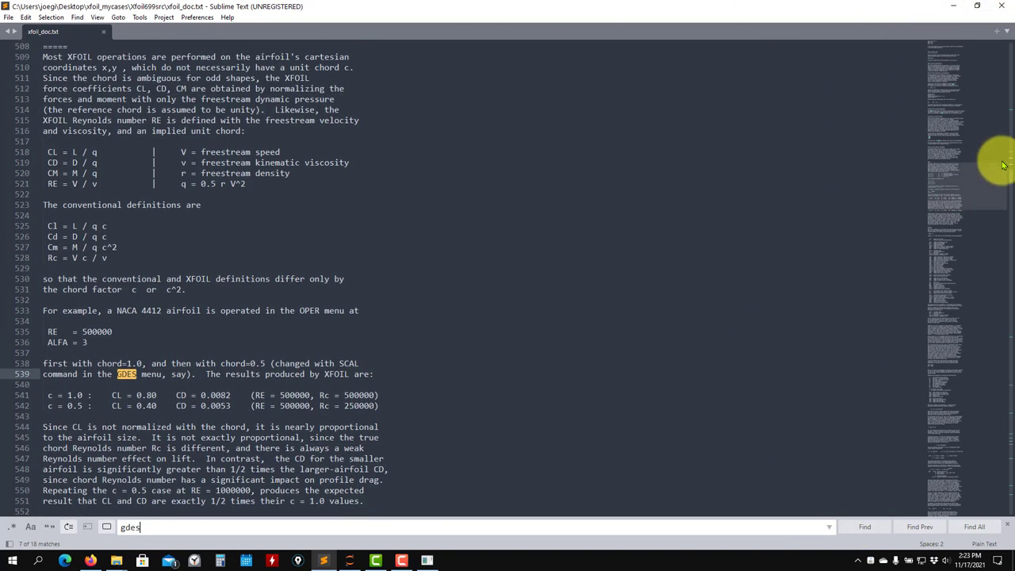
drag(1005, 166, 987, 13)
click(953, 6)
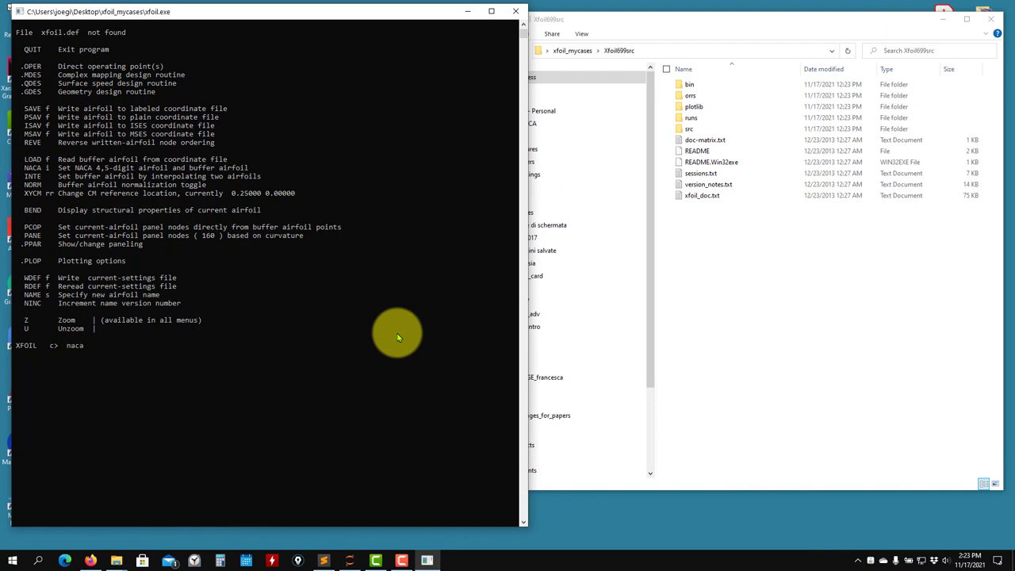
Step: Load the NACA 2412 airfoil, display its paneling with PPAR and move the plot window beside the console
key(Return)
text(ppar)
key(Return)
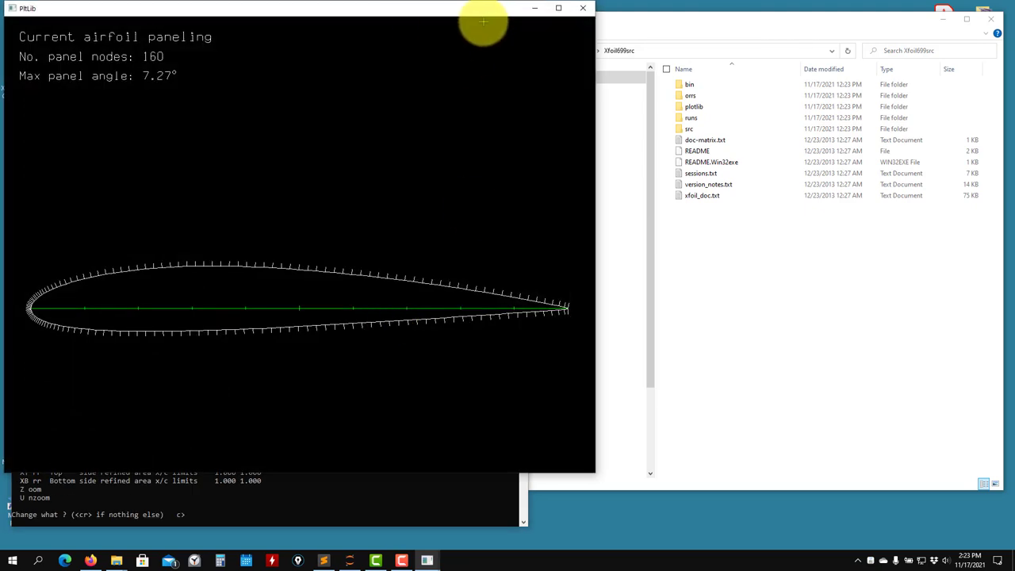
drag(466, 17, 864, 27)
click(943, 19)
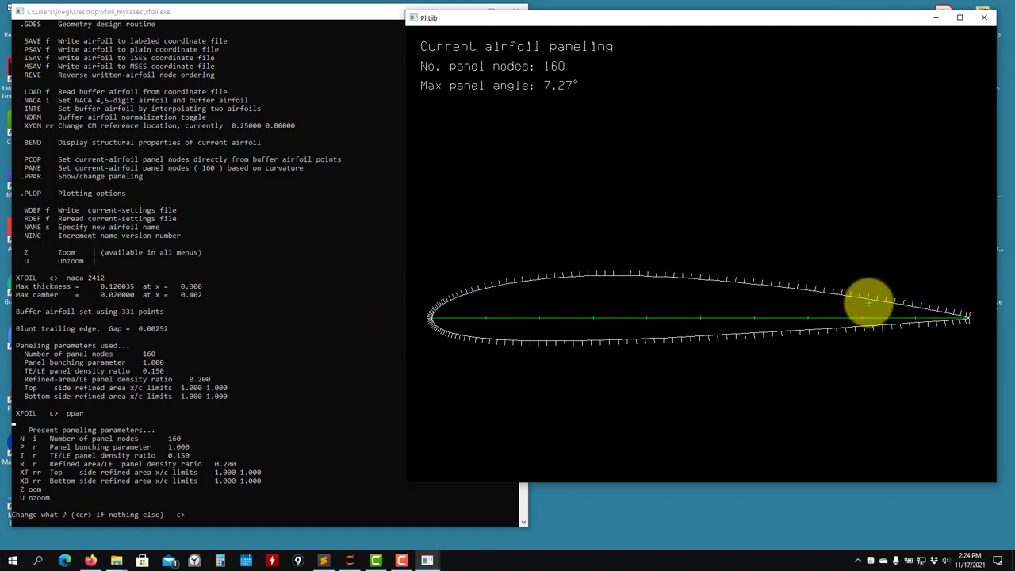
Step: Leave the paneling menu and, after listing the top-level commands, enter the GDES geometry design routine
click(256, 317)
key(Return)
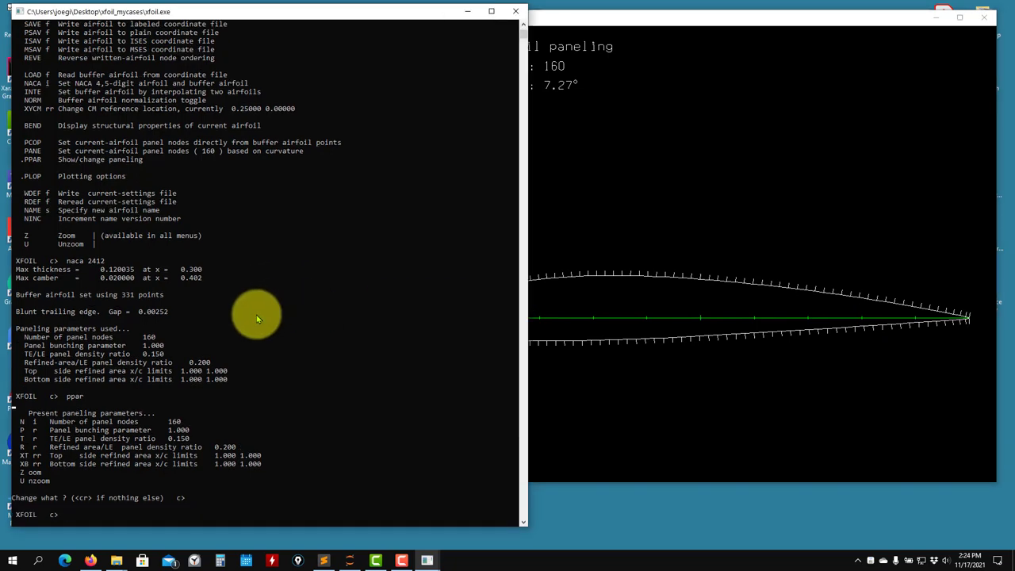
text(?)
key(Return)
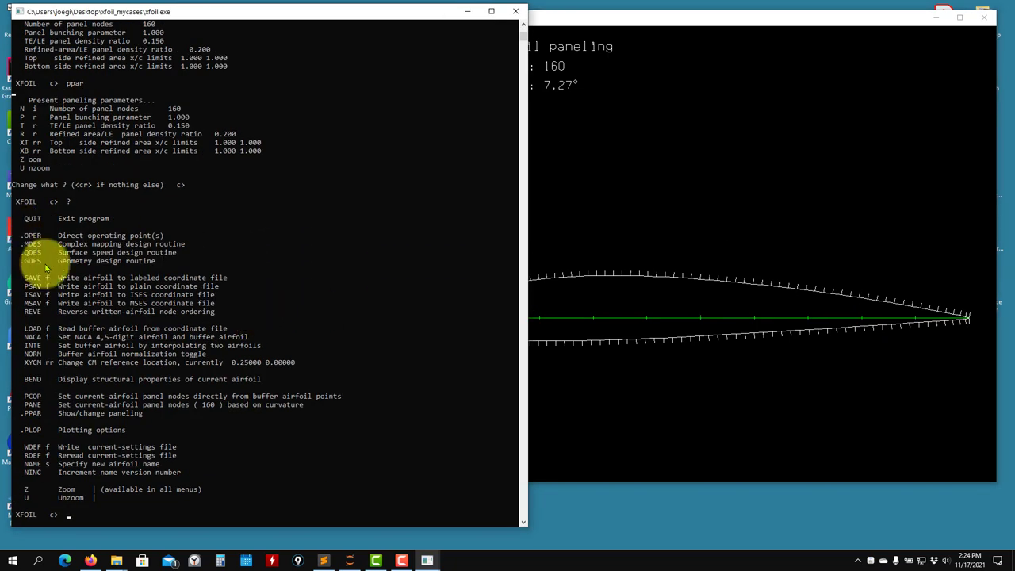
text(gdes)
key(Return)
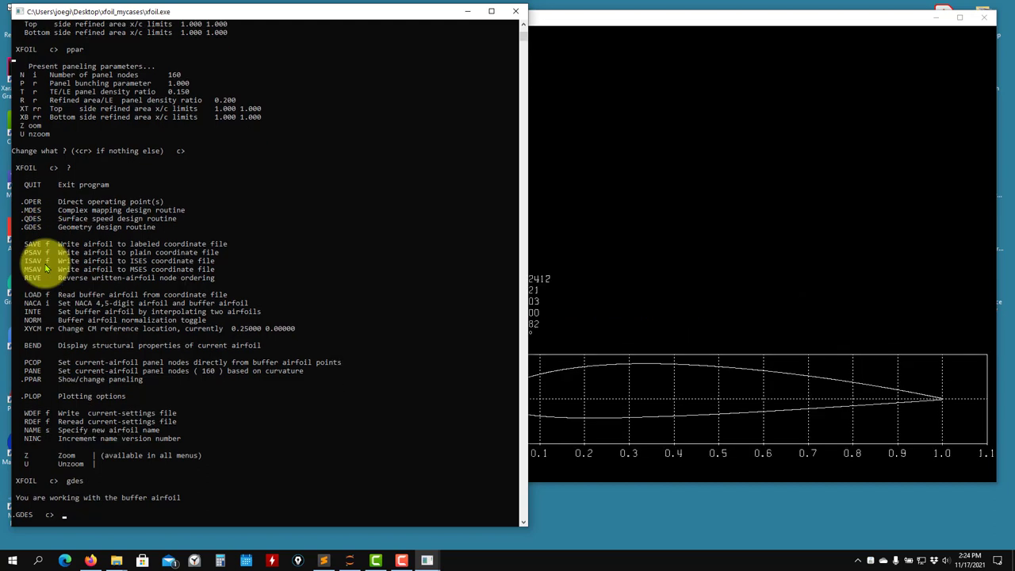
Step: View the buffer airfoil plot and list the GDES commands to review the available geometry modifications
click(599, 294)
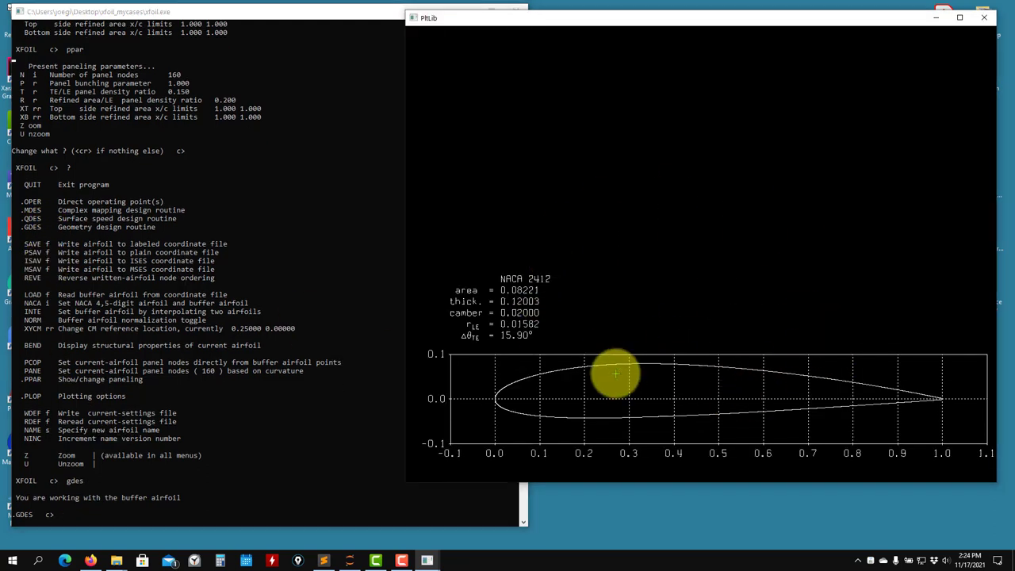
click(219, 389)
text(?)
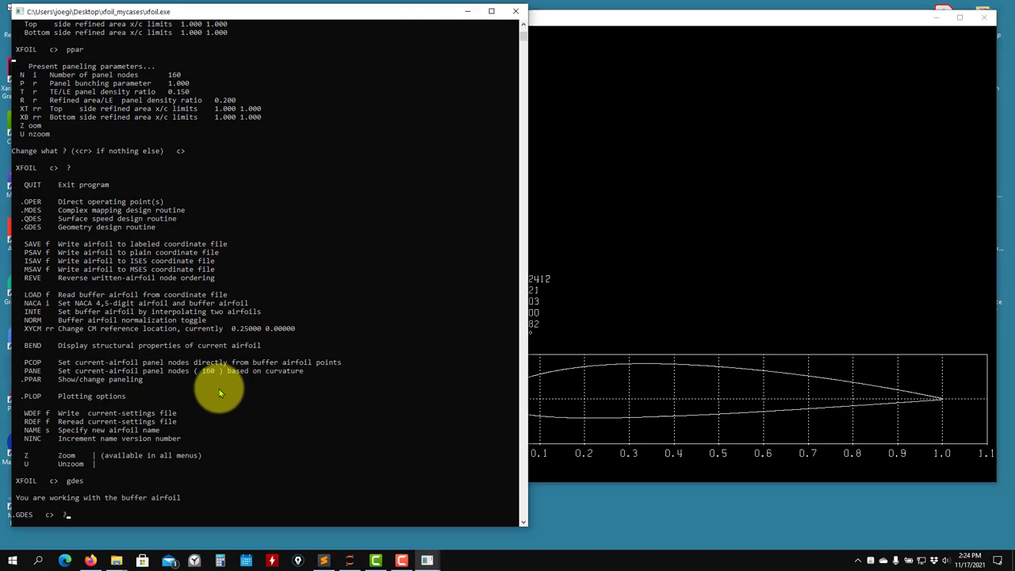
key(Return)
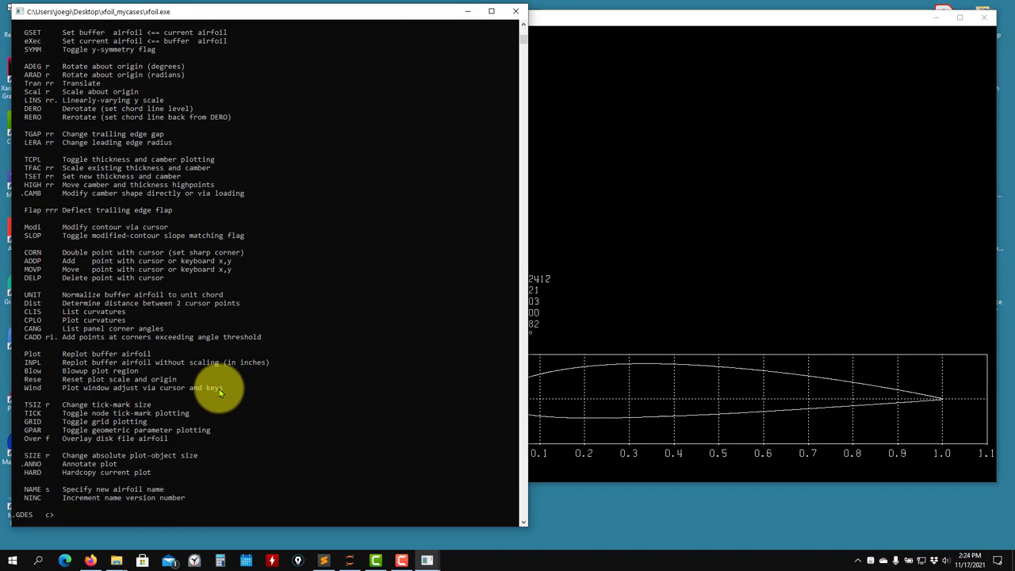
scroll(68, 238, up, 3)
scroll(76, 190, down, 4)
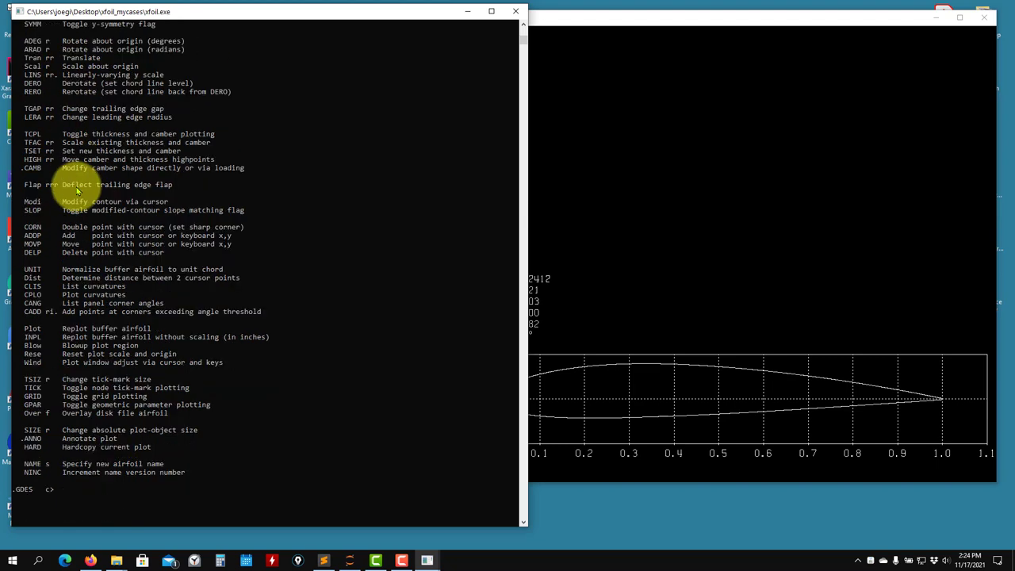
scroll(76, 191, down, 1)
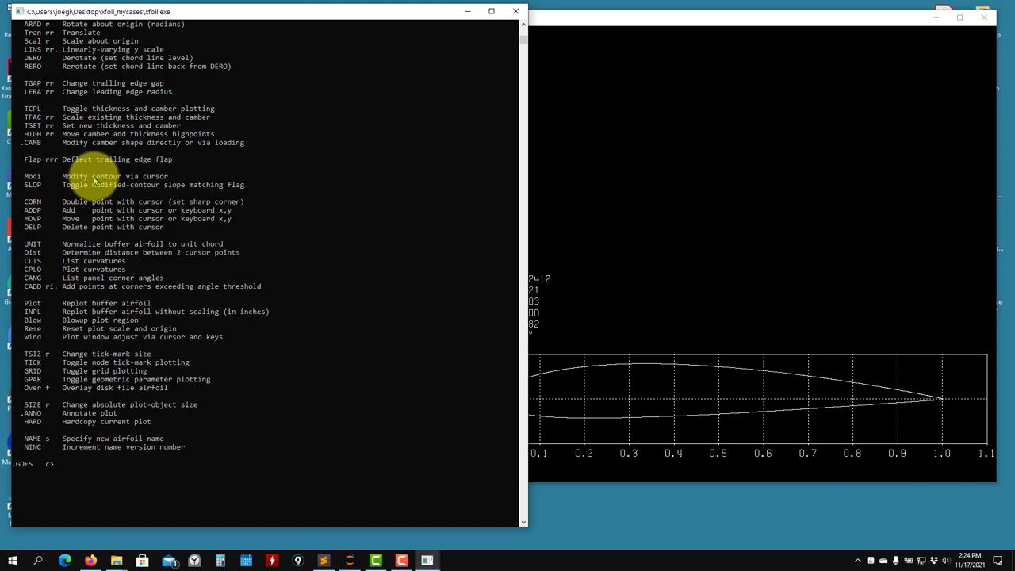
Step: Use MODI to reshape the upper contour with a five-point bump from about x = 0.05 to 0.17, peaking near y = 0.09
click(93, 181)
text(mo)
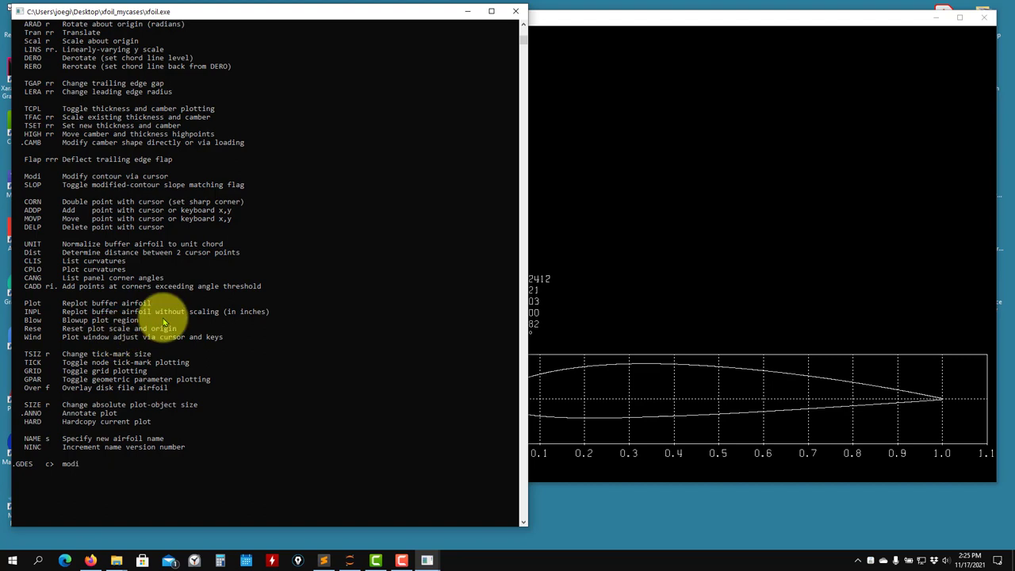
text(di)
key(Return)
click(593, 294)
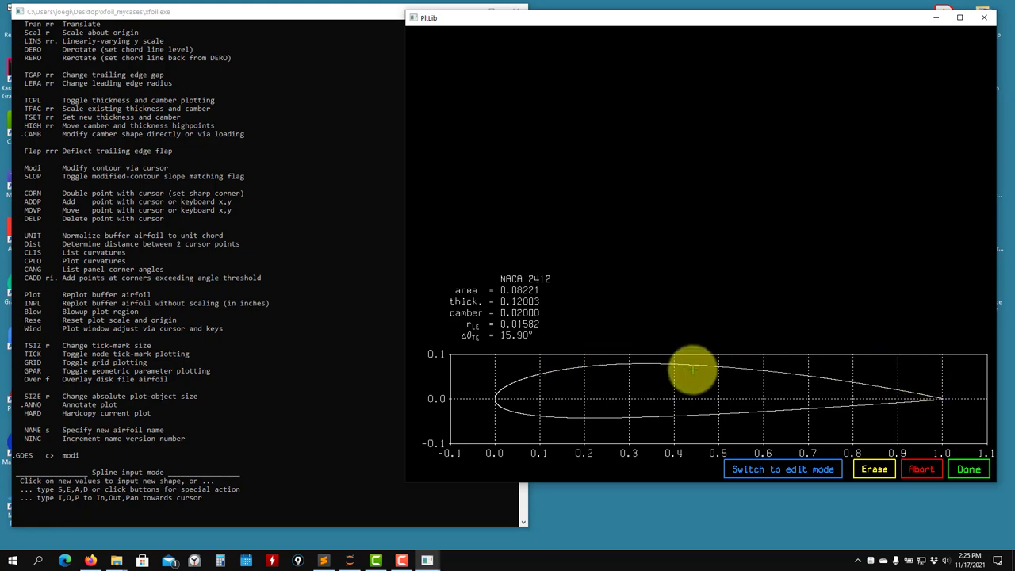
click(526, 374)
click(539, 363)
click(552, 360)
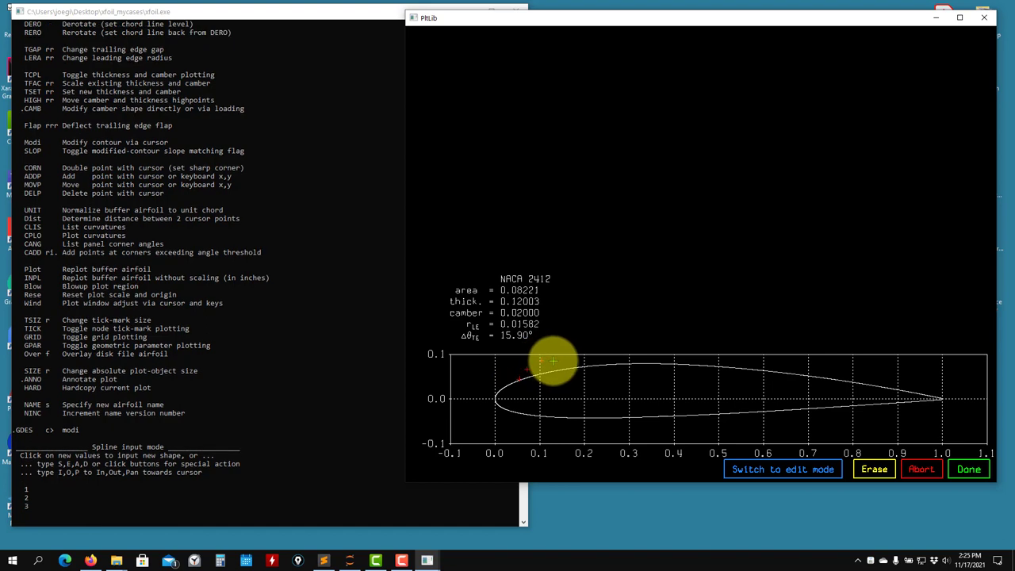
click(563, 361)
click(570, 366)
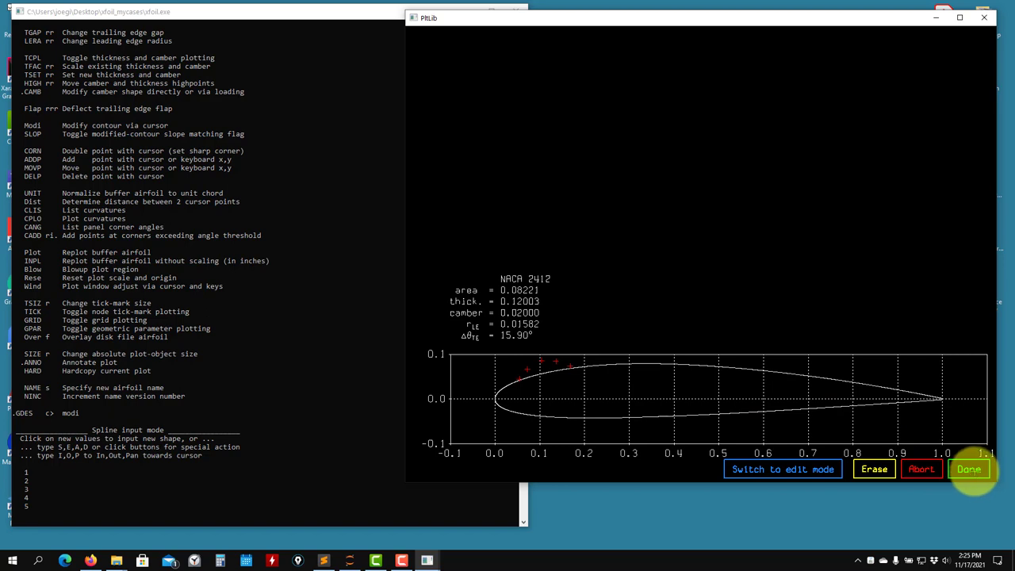
click(968, 469)
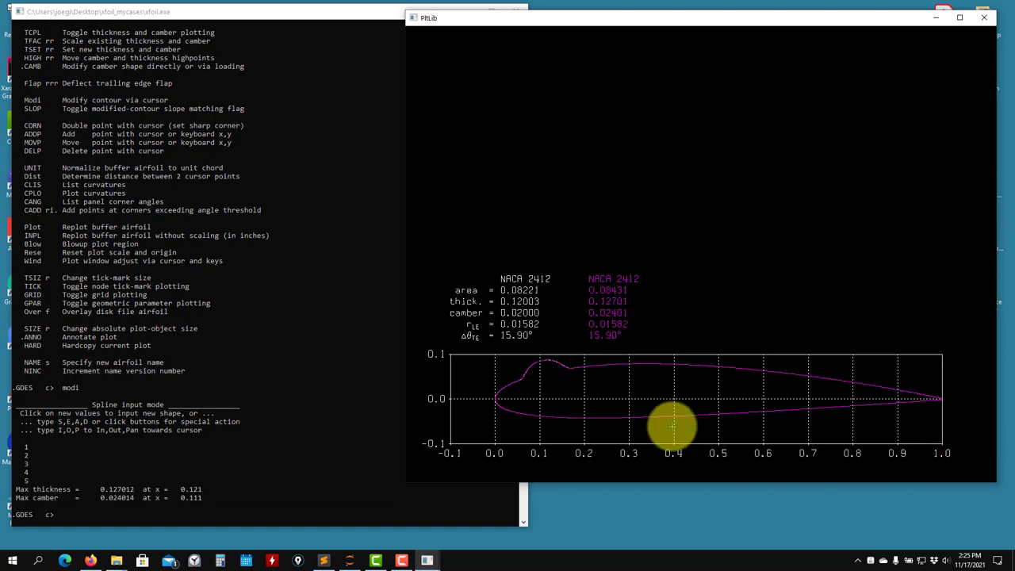
Step: Use MODI to reshape the lower contour with a five-point bulge from about x = 0.37 to 0.52, reaching about y = -0.06
click(221, 392)
text(mo)
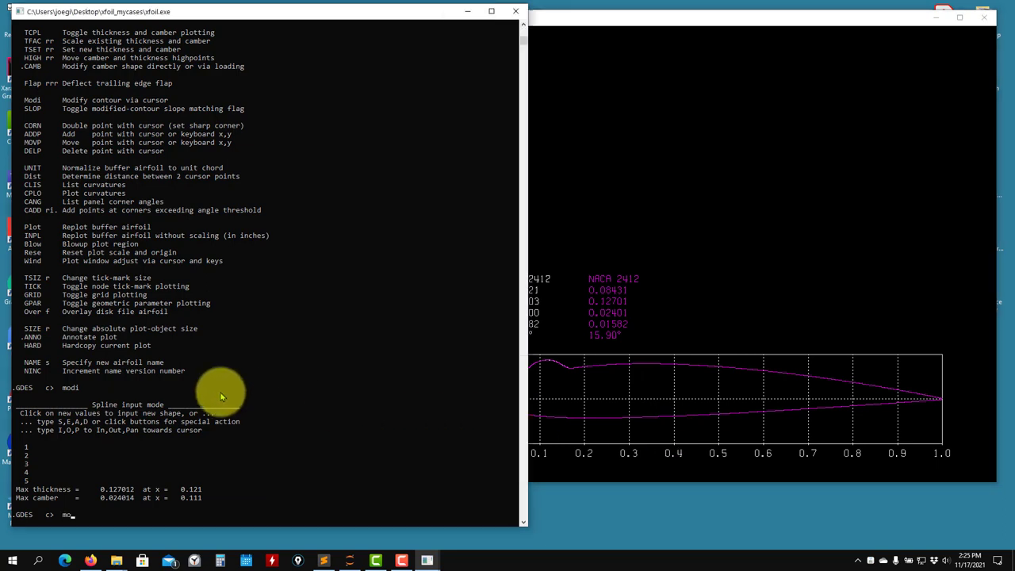
text(di)
key(Return)
click(584, 373)
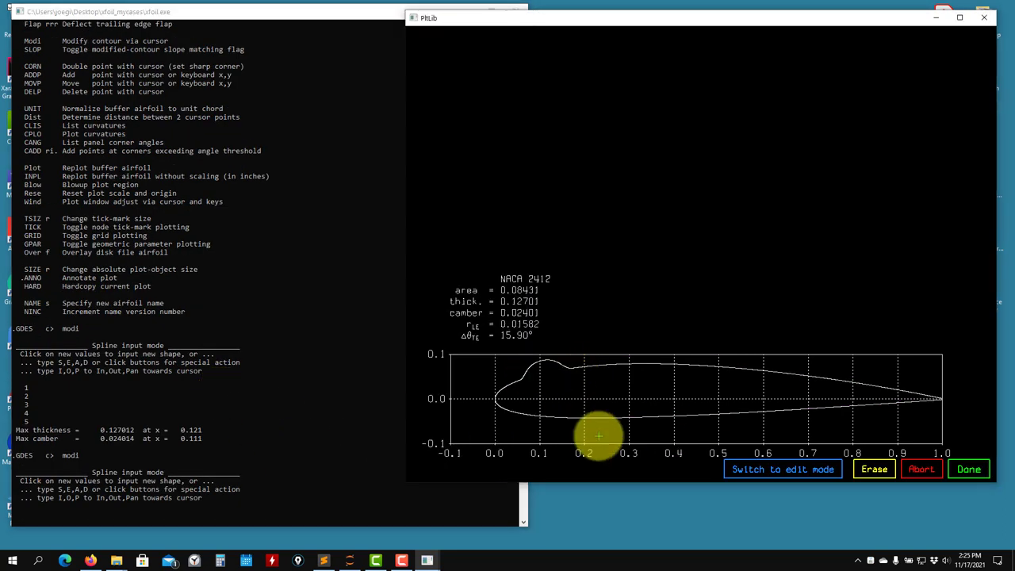
click(659, 416)
click(671, 424)
click(693, 425)
click(713, 422)
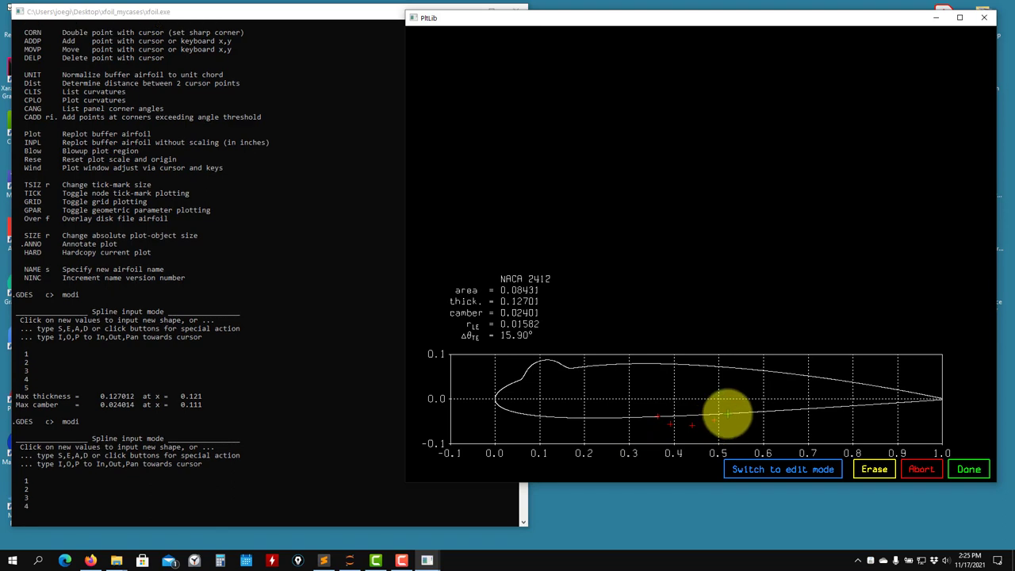
click(727, 412)
click(968, 467)
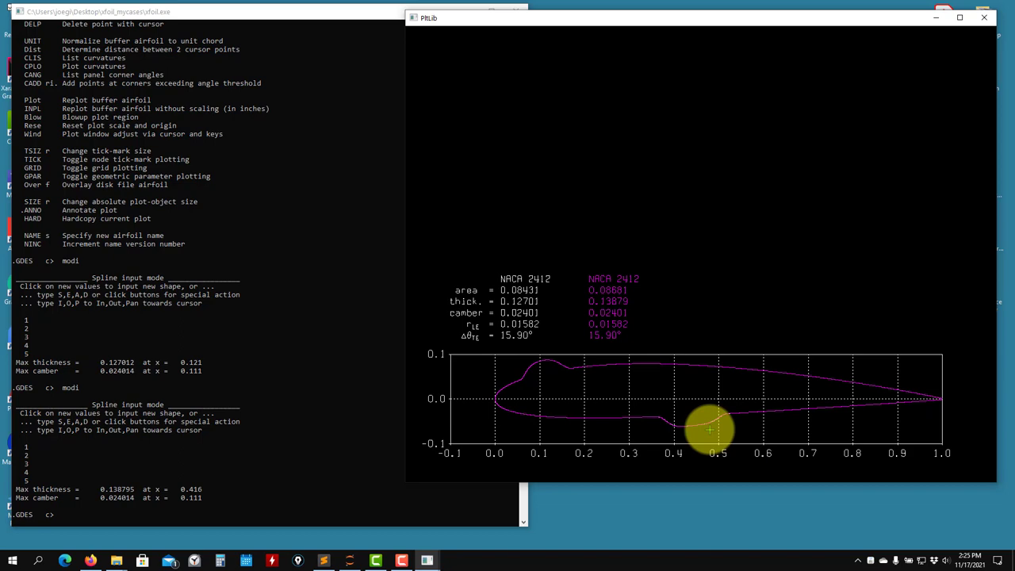
Step: List the GDES commands again and examine the modified airfoil's contour and geometric parameters in the plot
click(113, 406)
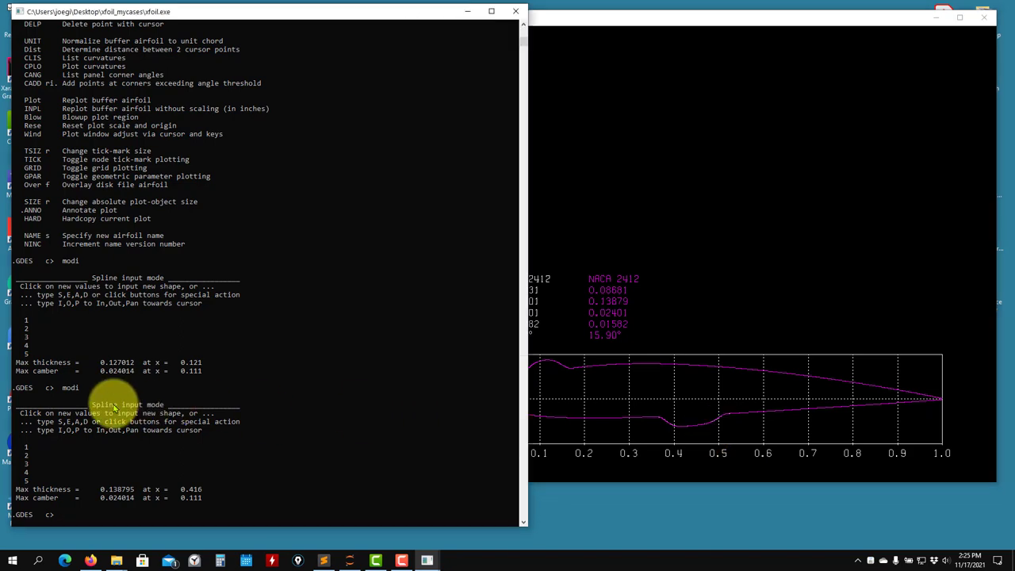
key(Return)
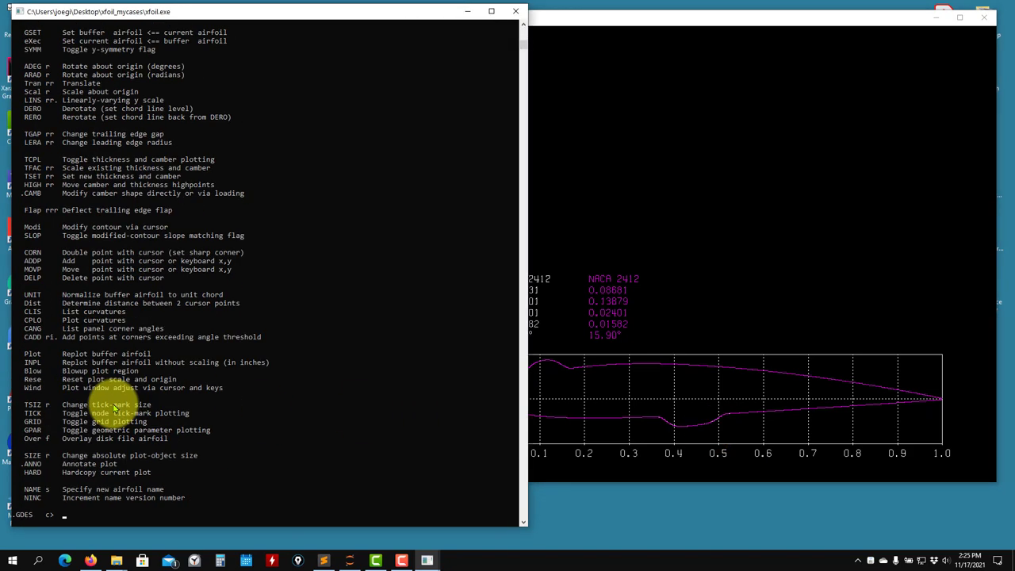
click(568, 297)
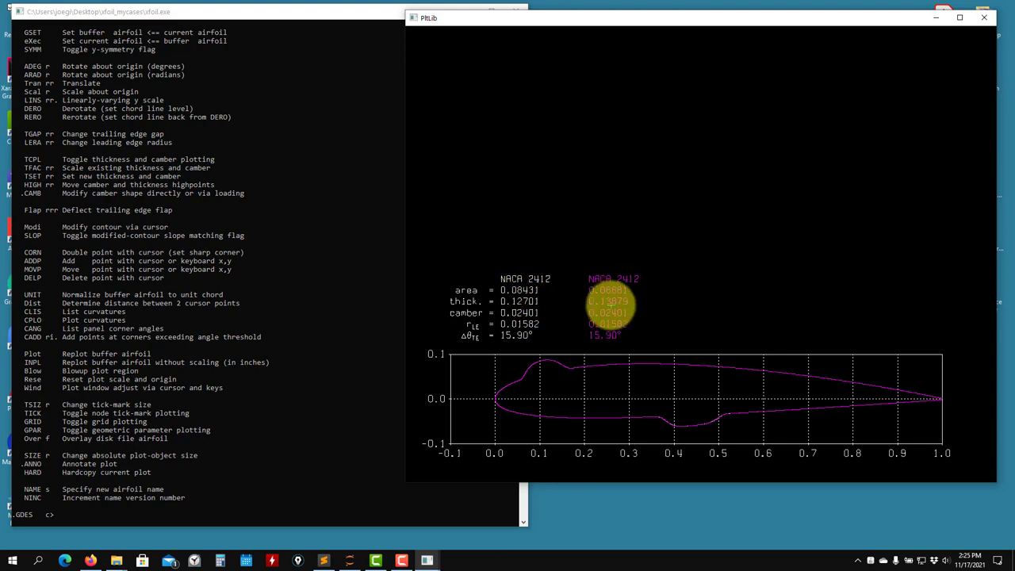
scroll(222, 245, up, 4)
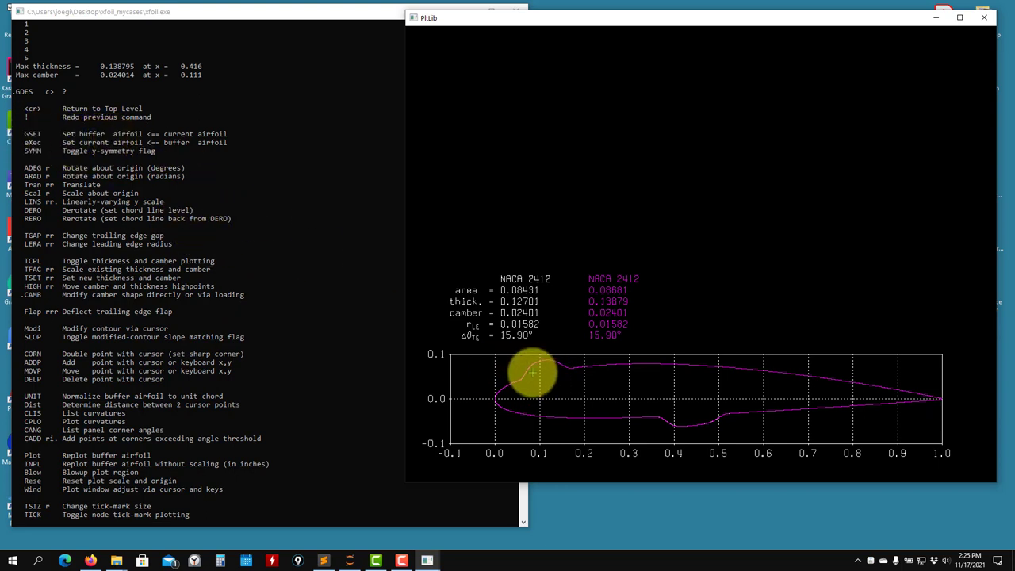
click(237, 334)
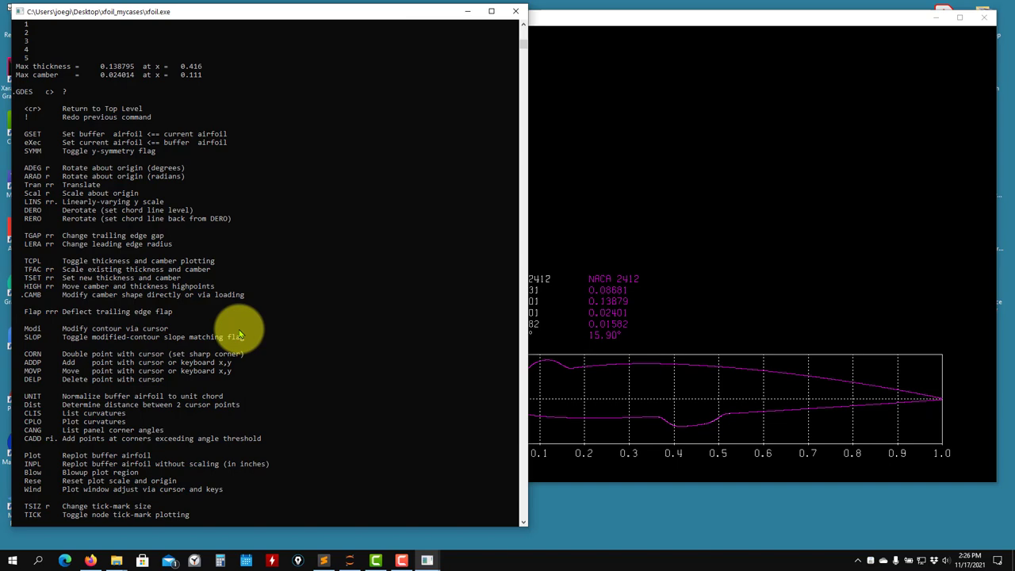
Step: Discard the contour changes by resetting the buffer airfoil to the current airfoil with GSET and view the plot
text(gset)
key(Return)
click(708, 242)
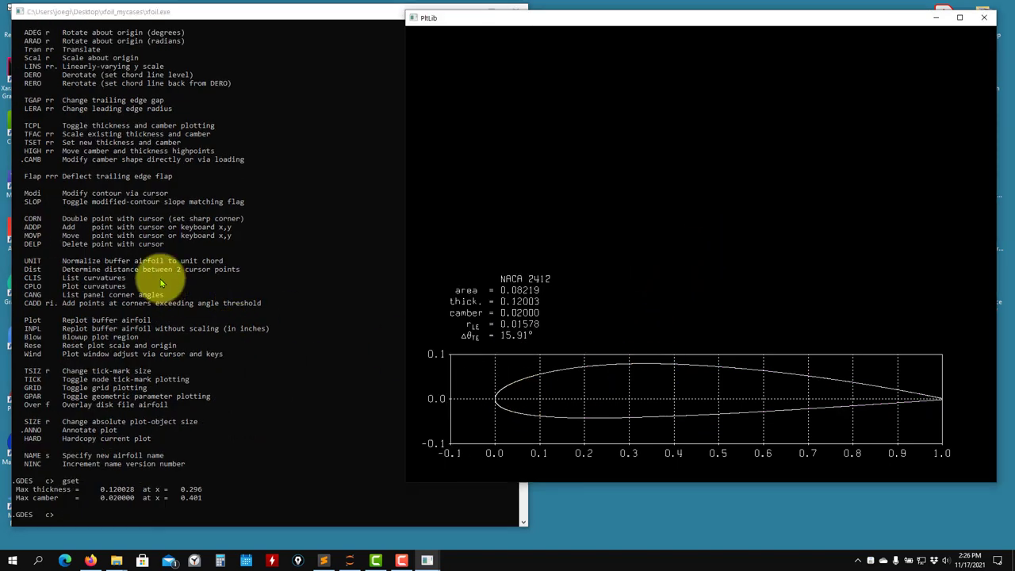
Step: Try a four-point MODI bump on the upper contour from about x = 0.03 to 0.08, and reset the buffer airfoil with GSET
click(273, 406)
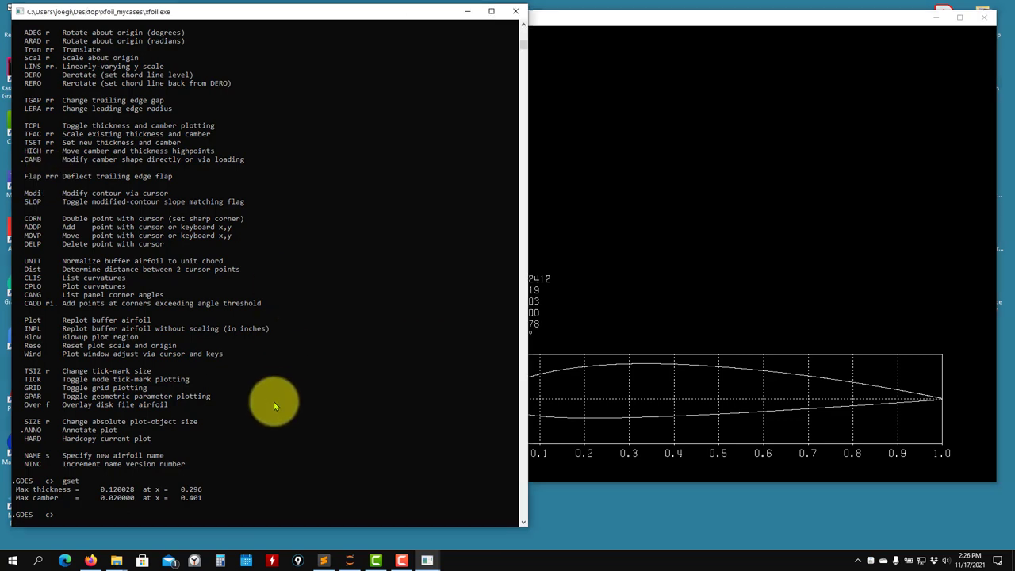
key(Return)
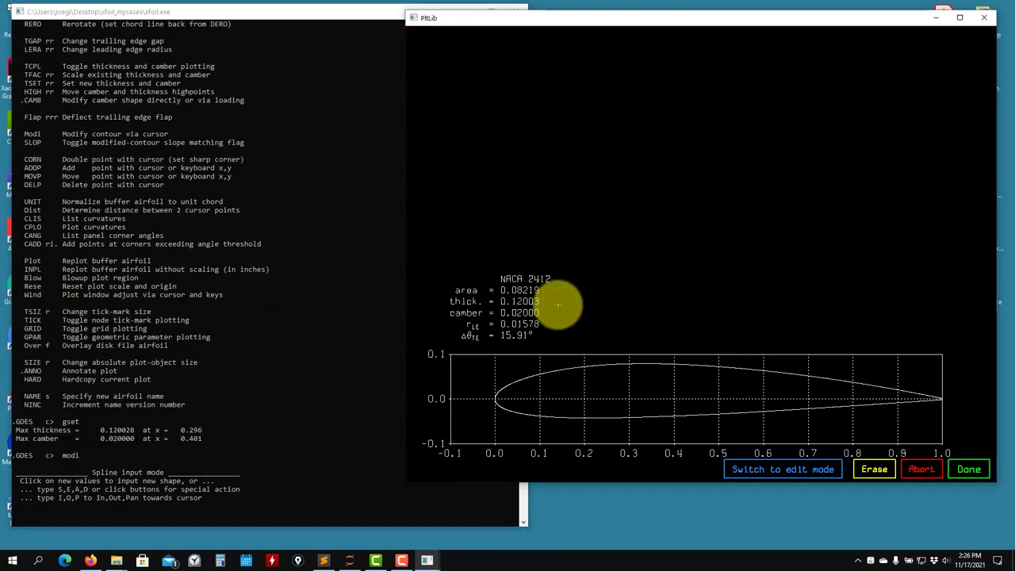
click(507, 375)
click(512, 371)
click(522, 370)
click(968, 468)
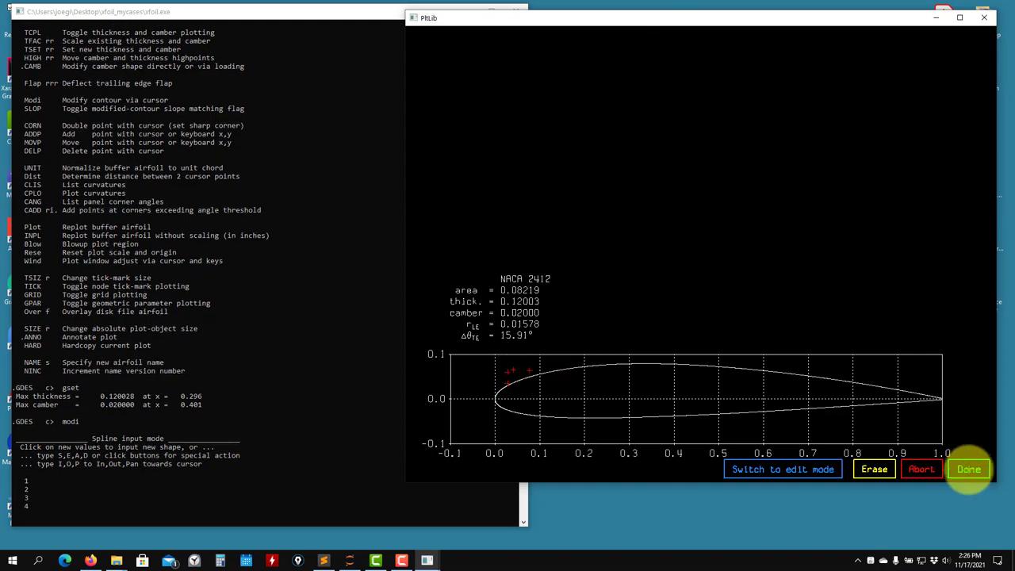
click(210, 349)
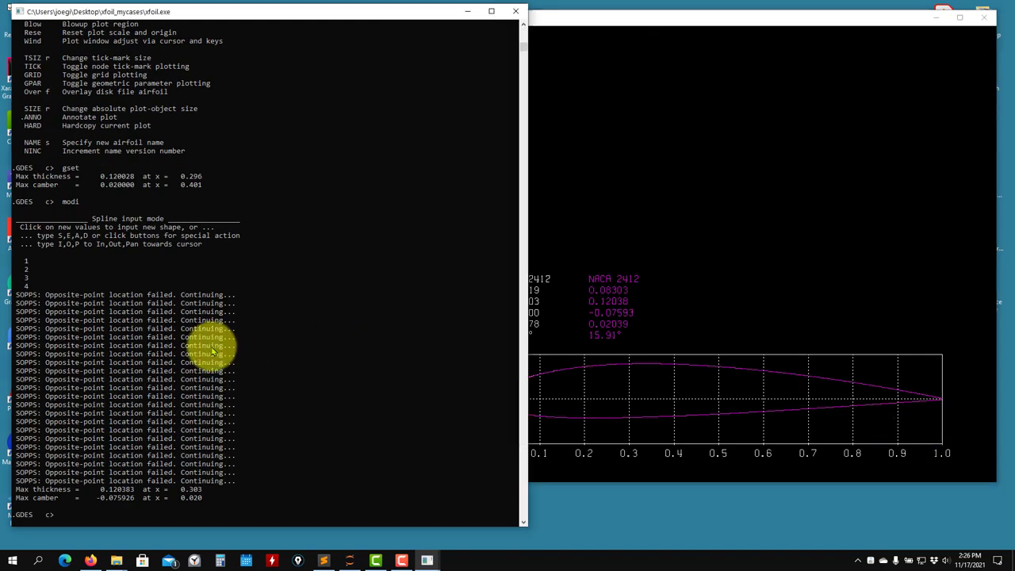
key(Return)
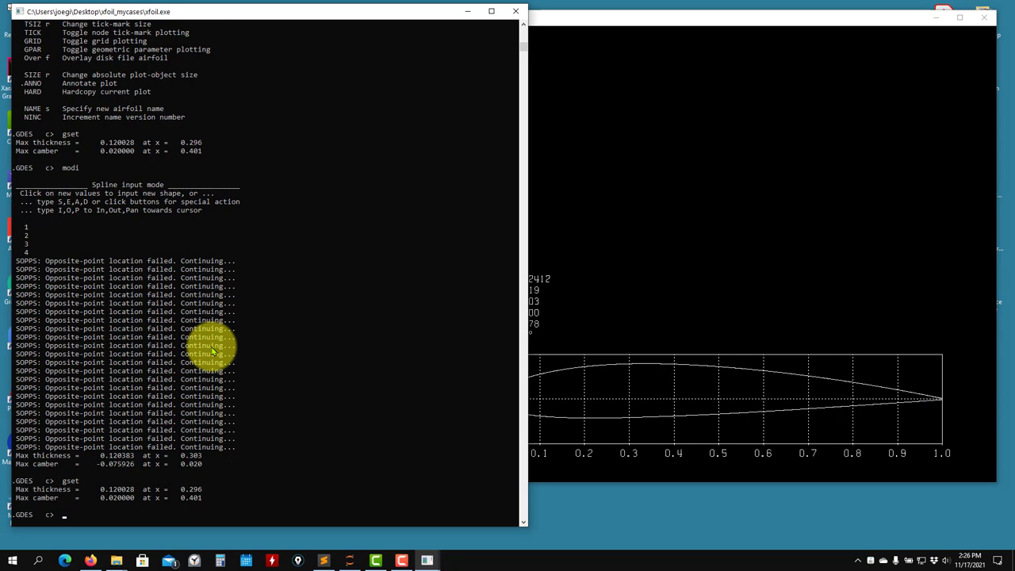
Step: Use MODI to add a four-point bump to the upper contour from about x = 0.04 to 0.10, peaking near y = 0.06
text(modi)
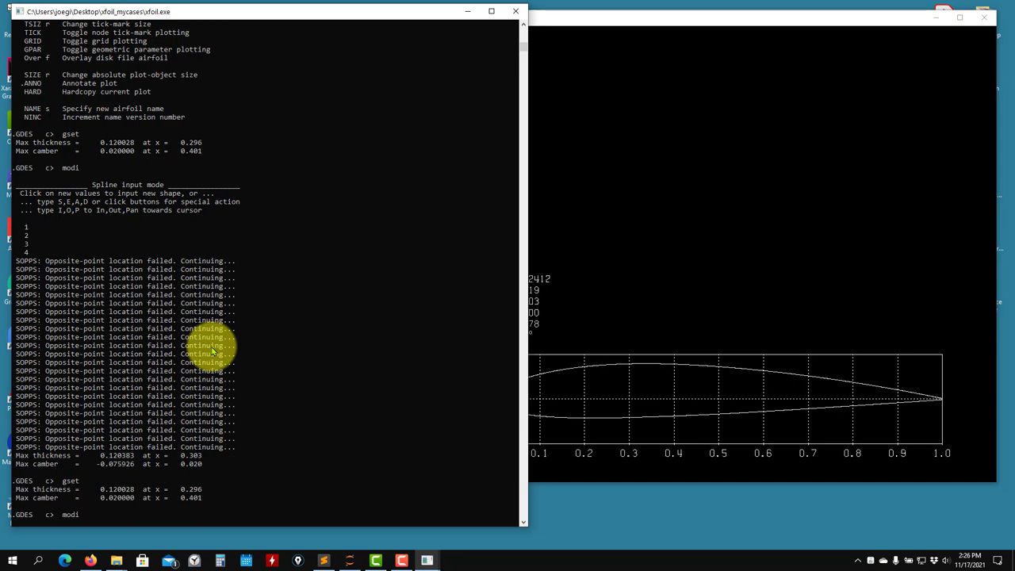
key(Return)
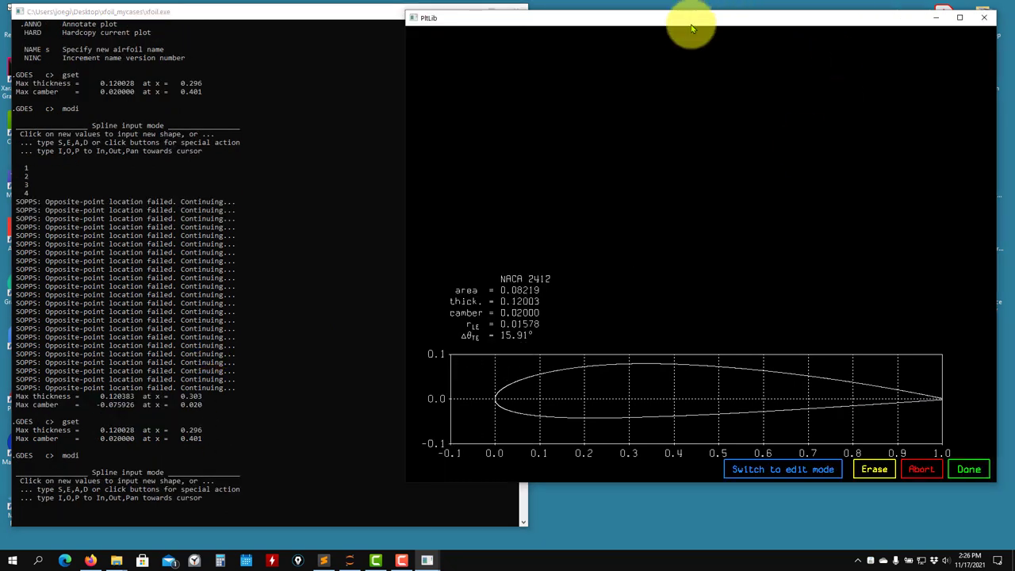
click(513, 378)
click(519, 372)
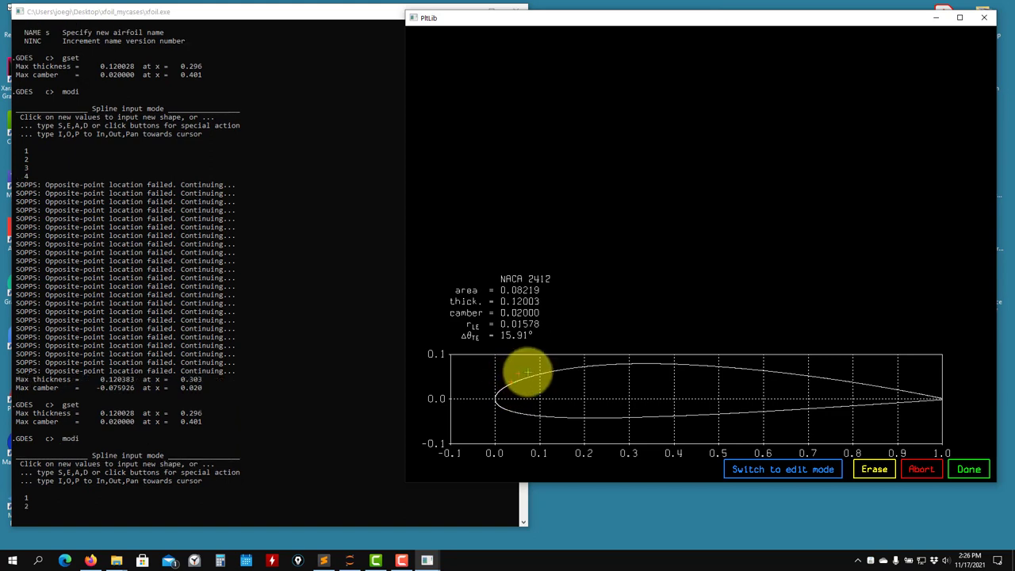
click(529, 371)
click(540, 372)
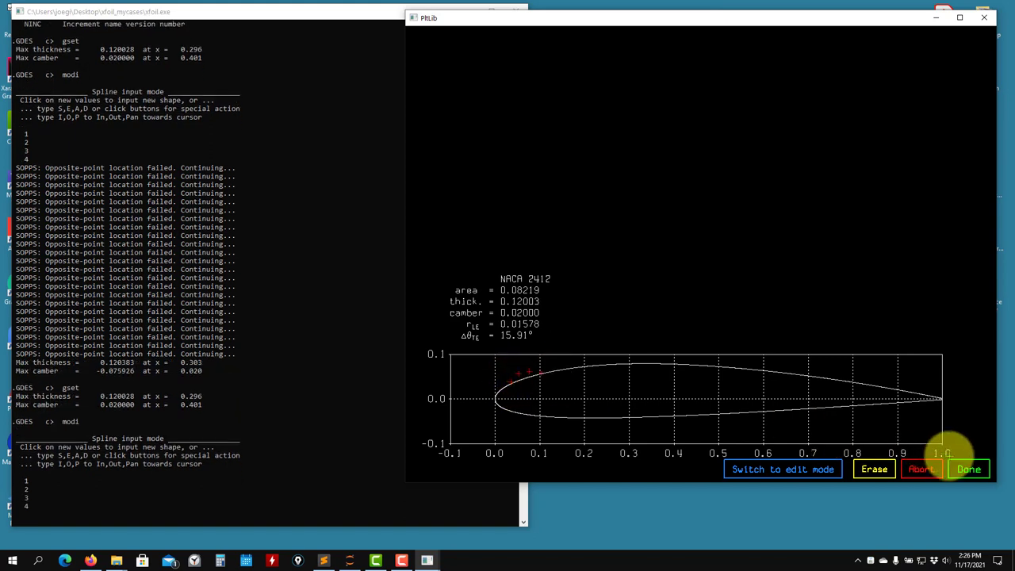
click(951, 467)
click(230, 316)
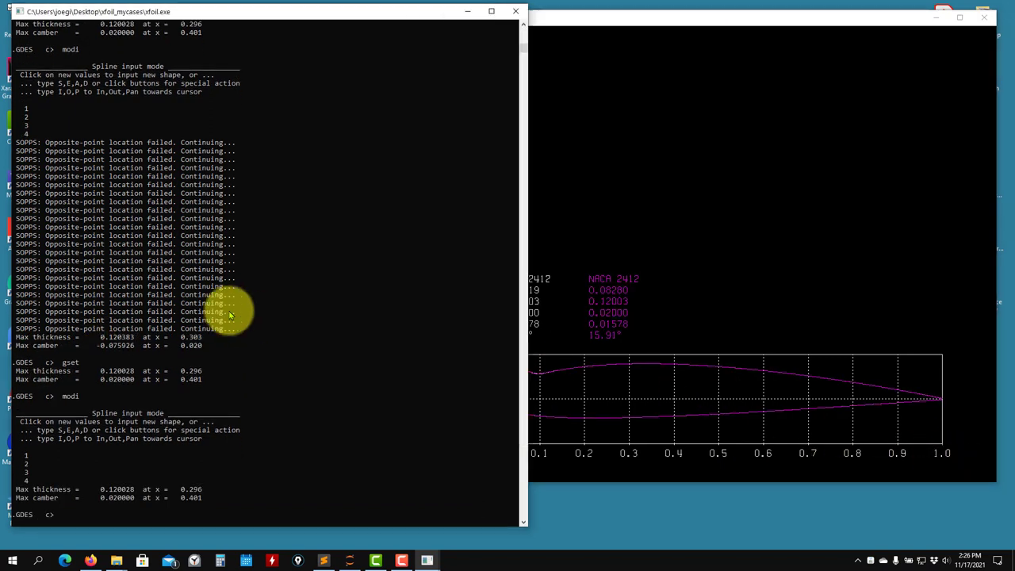
drag(863, 24, 741, 23)
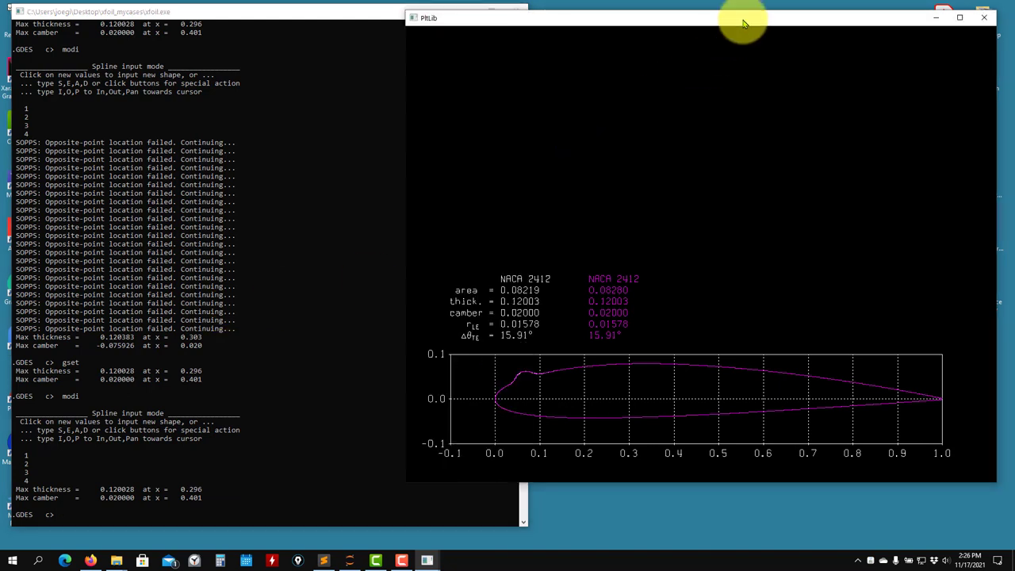
Step: List the GDES commands, set the current airfoil from the buffer airfoil with EXEC, and return to the top level
click(301, 292)
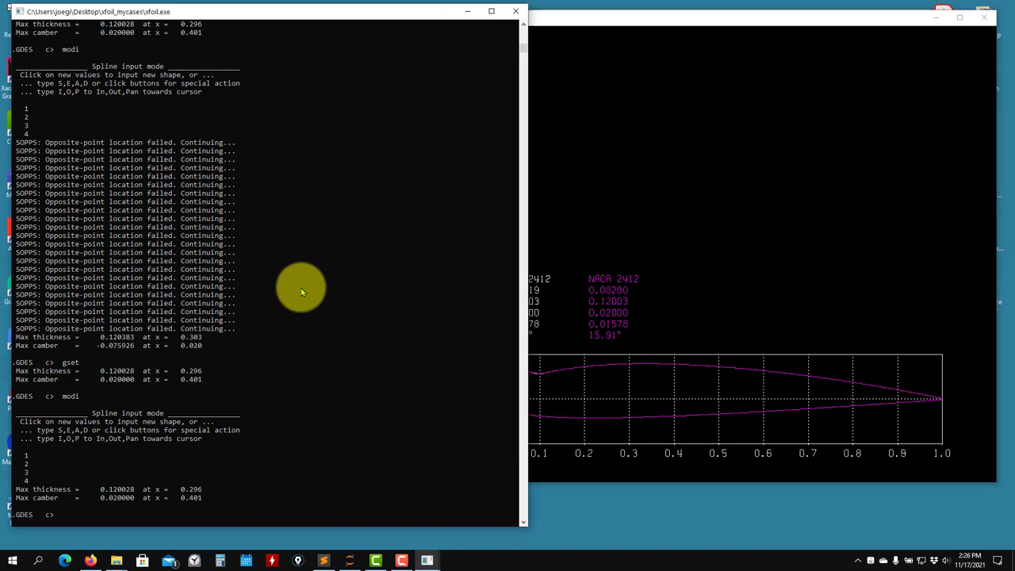
text(?)
key(Return)
scroll(233, 256, up, 5)
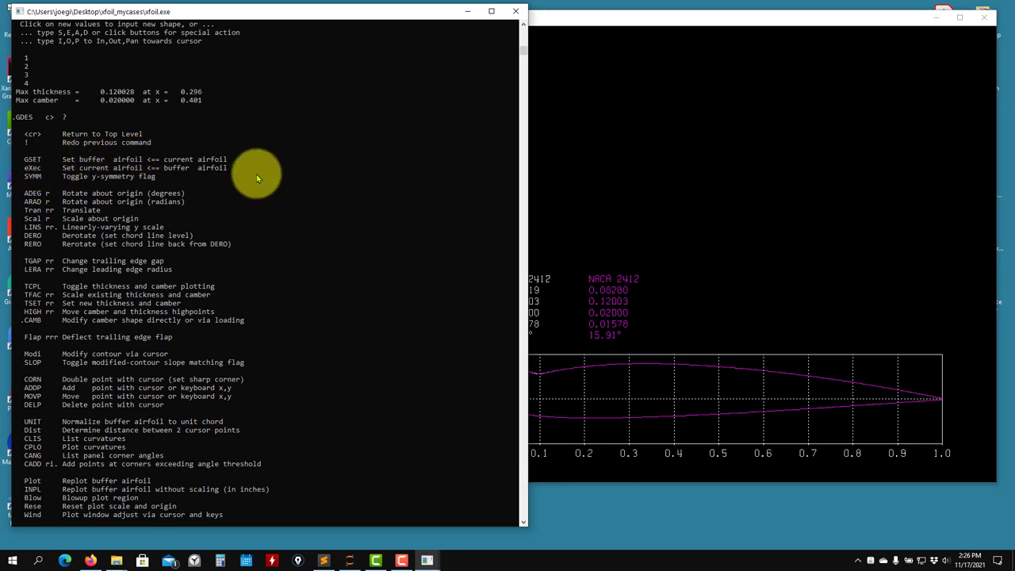
text(exec)
key(Return)
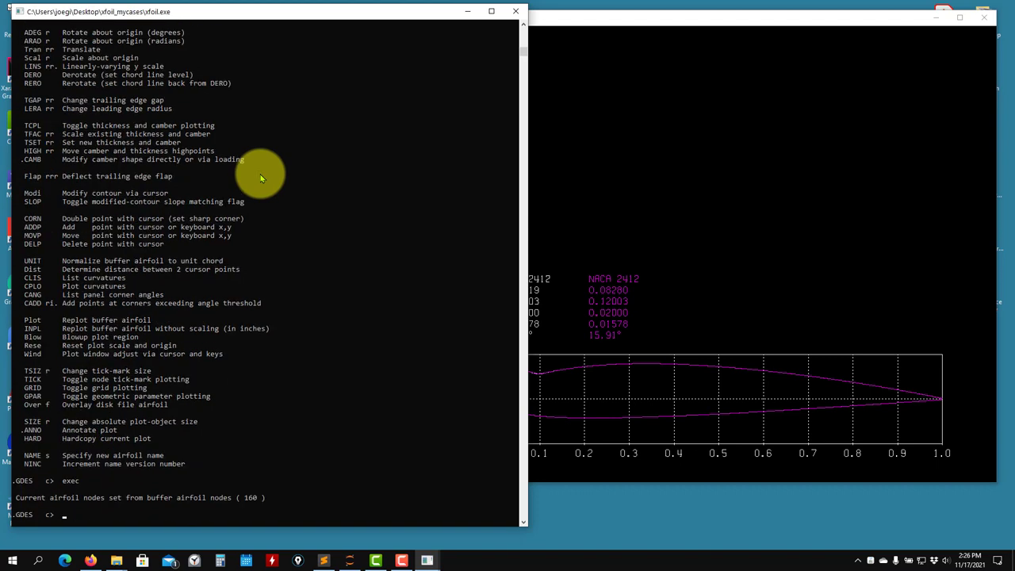
click(702, 156)
click(226, 300)
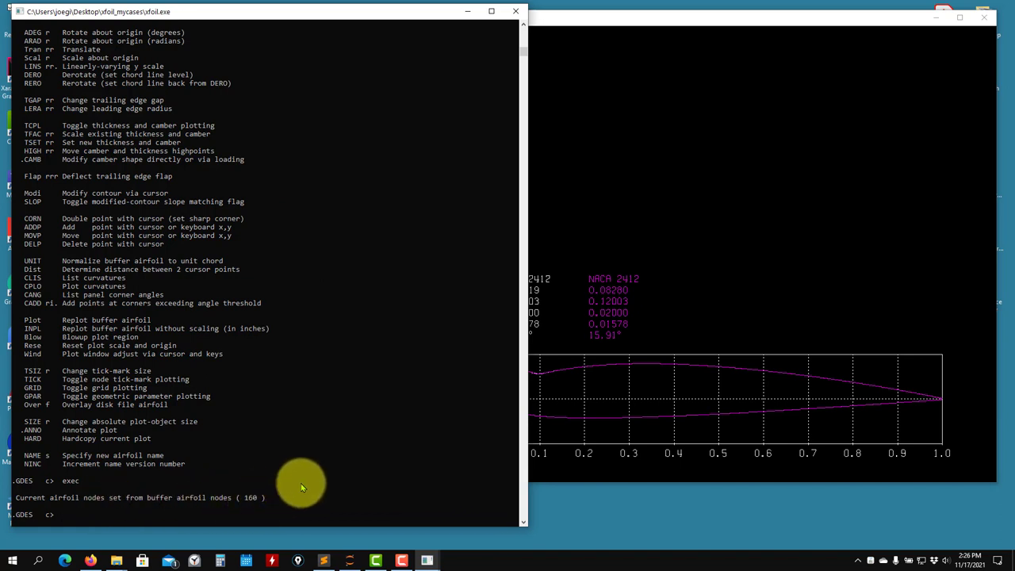
key(Return)
Step: Plot the current airfoil's paneling with PPAR and examine the panel distribution around the leading-edge bump
text(ppar)
key(Return)
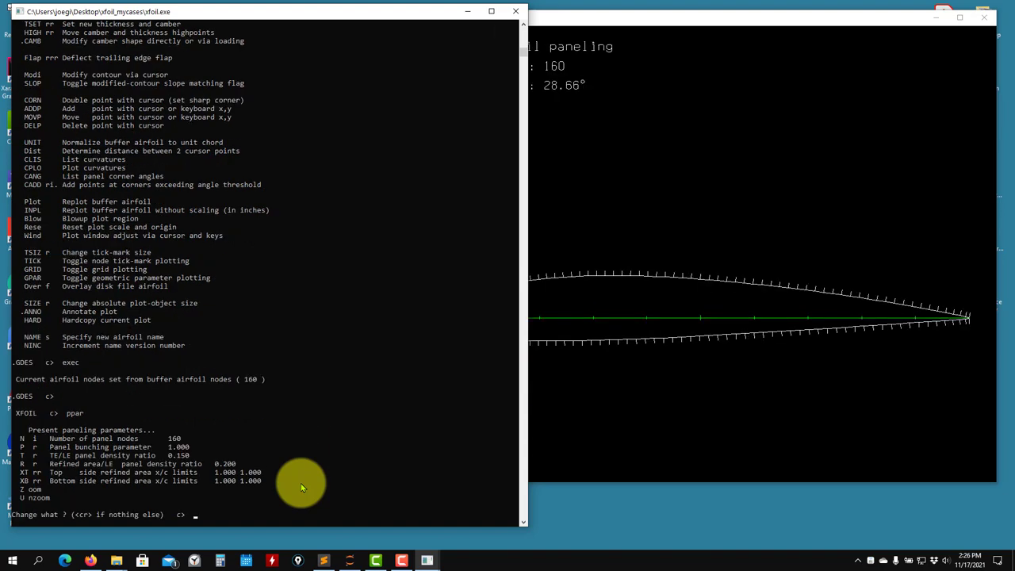
click(747, 337)
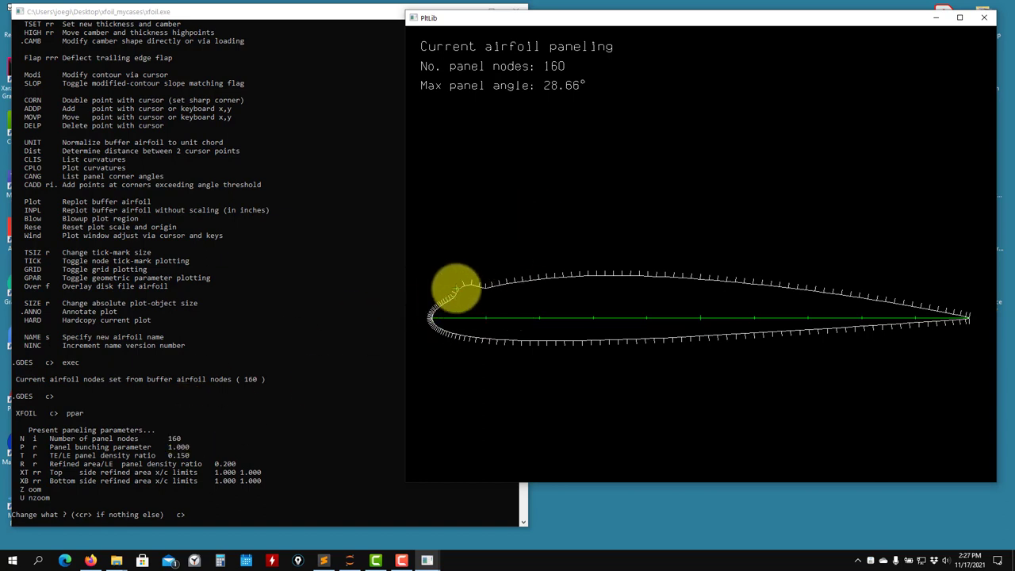
click(267, 371)
key(Return)
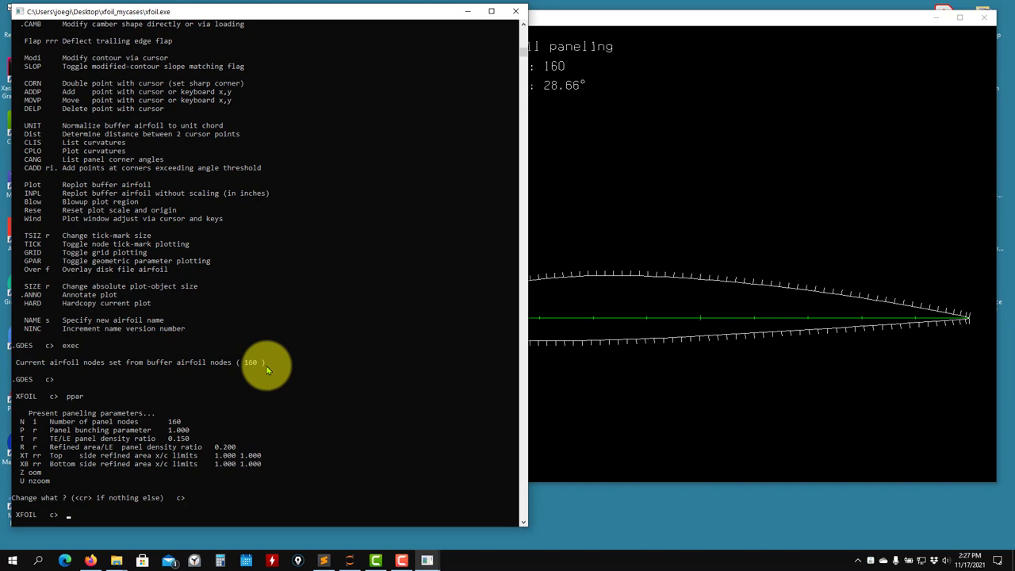
click(823, 369)
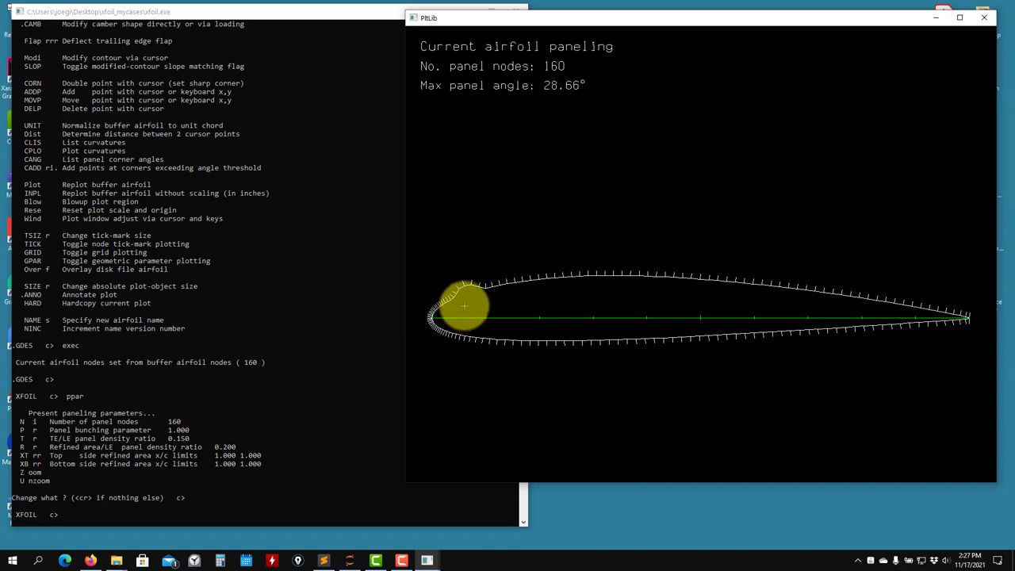
Step: Enter the OPER routine and enable viscous analysis with VISC at a Reynolds number of 1000000
click(302, 395)
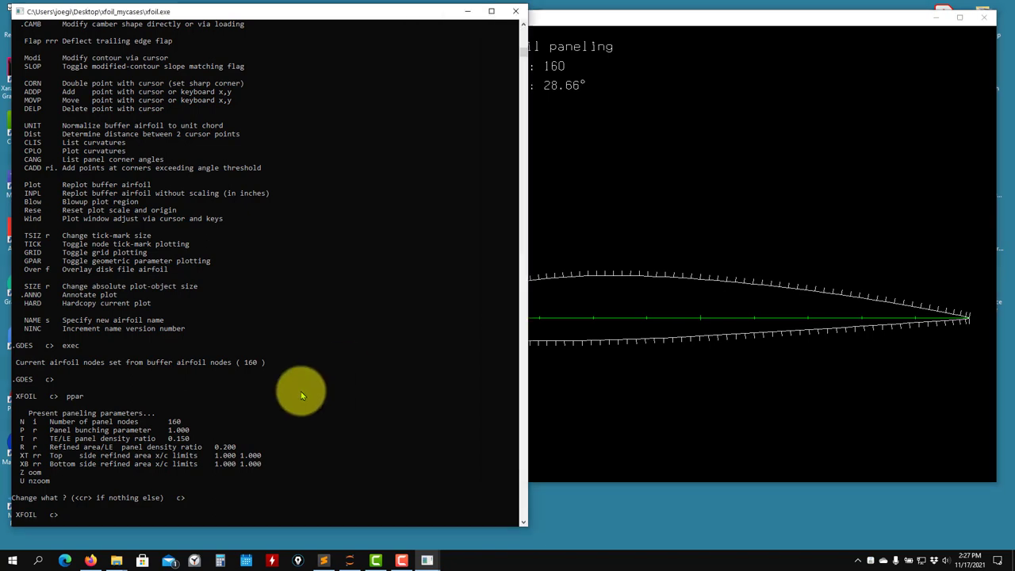
text(oper)
key(Return)
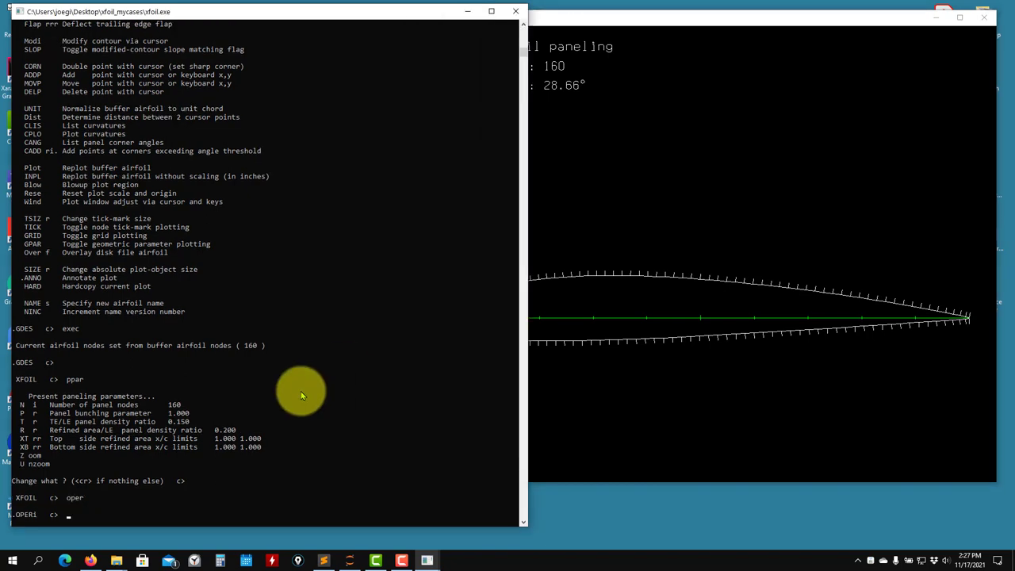
click(824, 294)
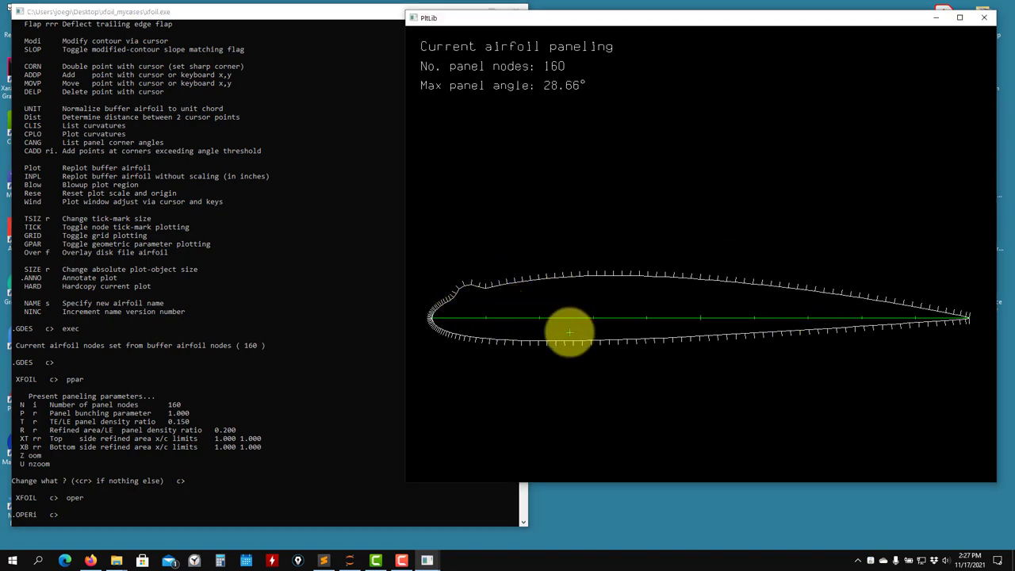
click(184, 456)
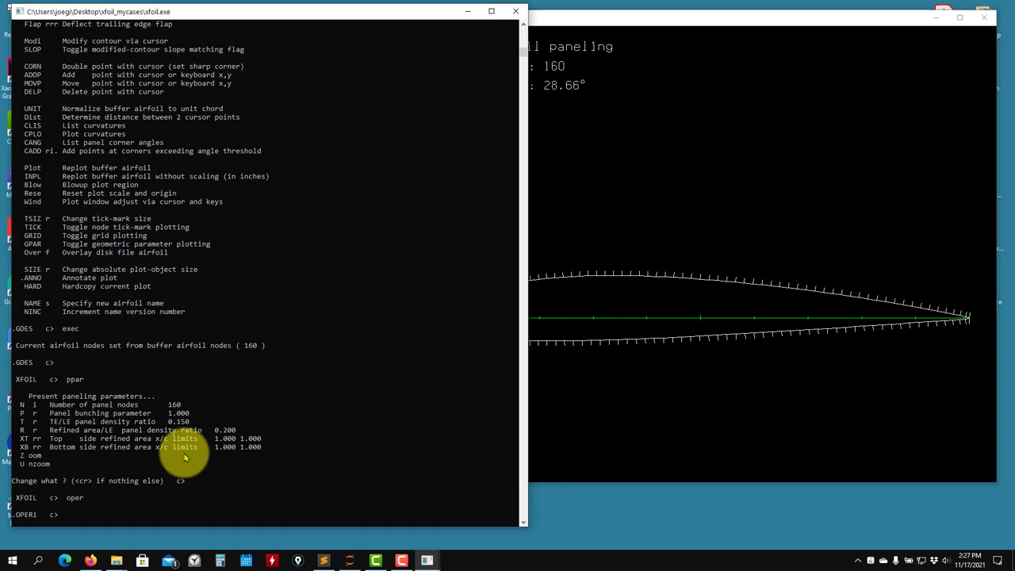
key(Return)
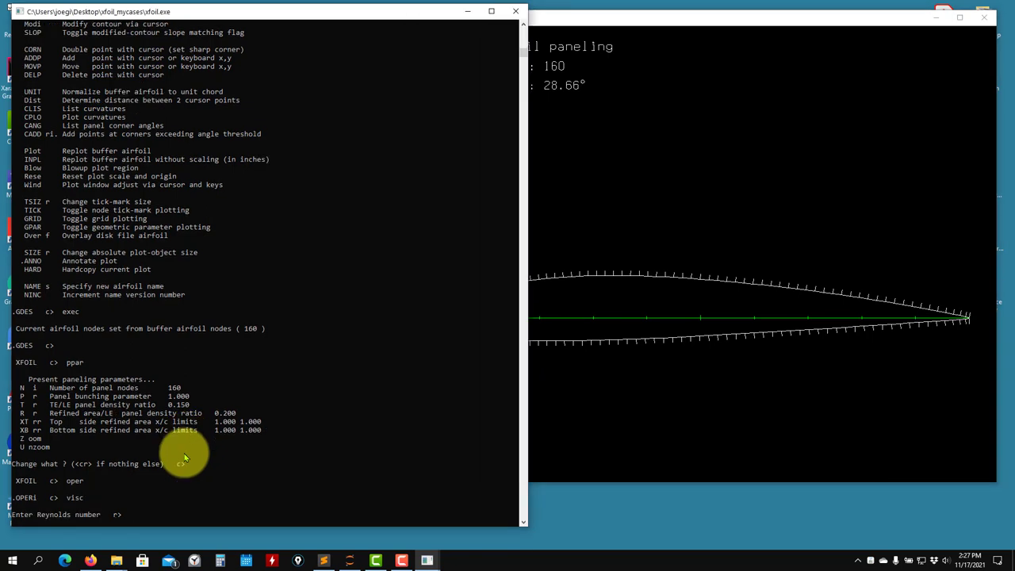
text(1000000)
key(Return)
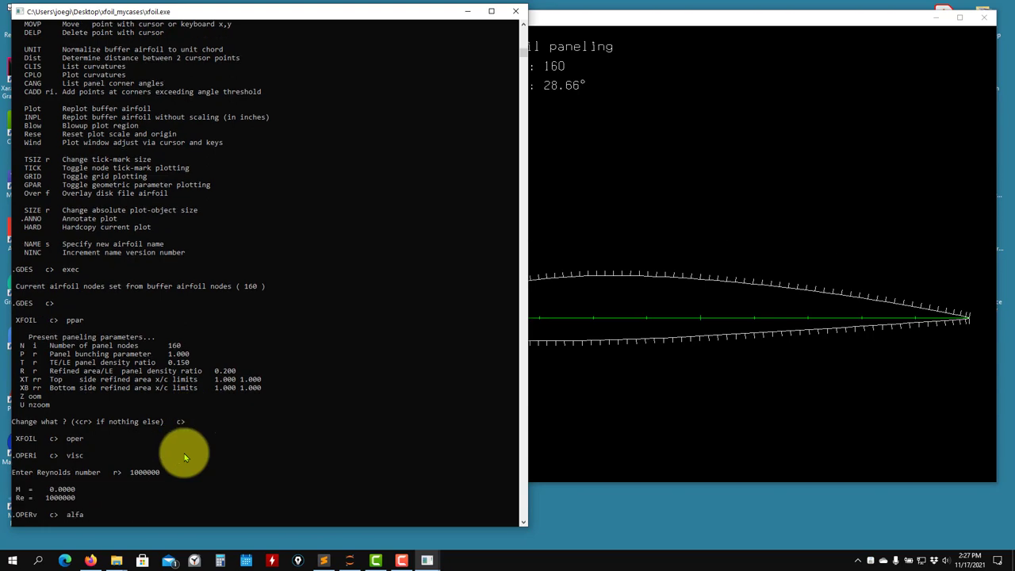
Step: Solve at an angle of attack of 0 degrees with ALFA, continue iterating, and examine the pressure distribution plot
text(alfa)
key(Return)
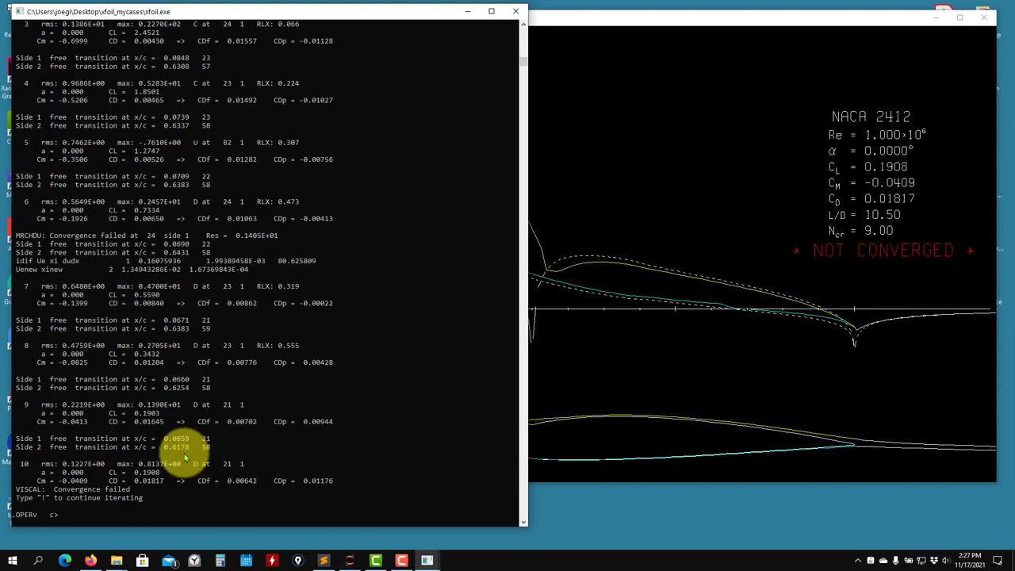
text(!)
key(Return)
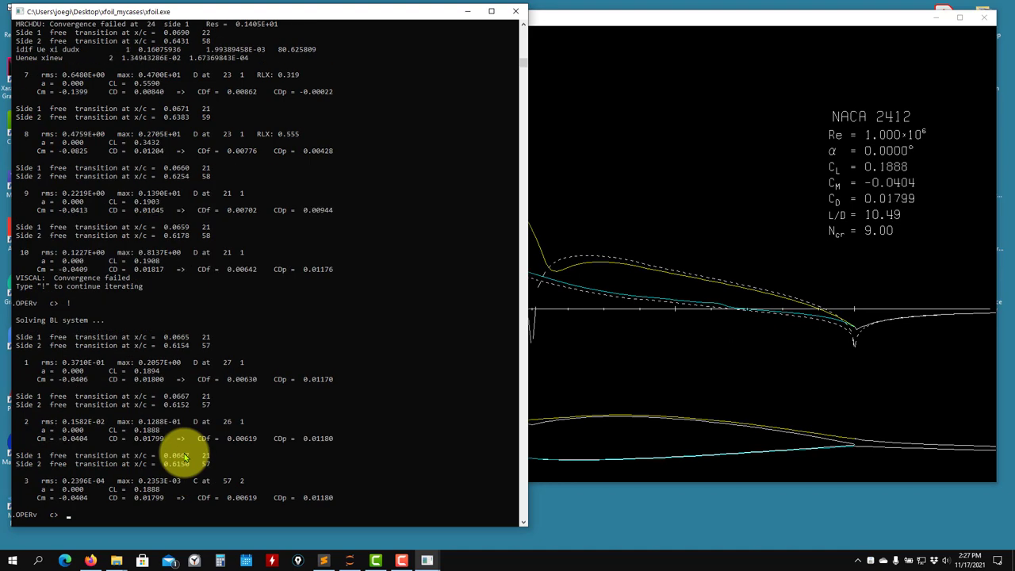
click(765, 378)
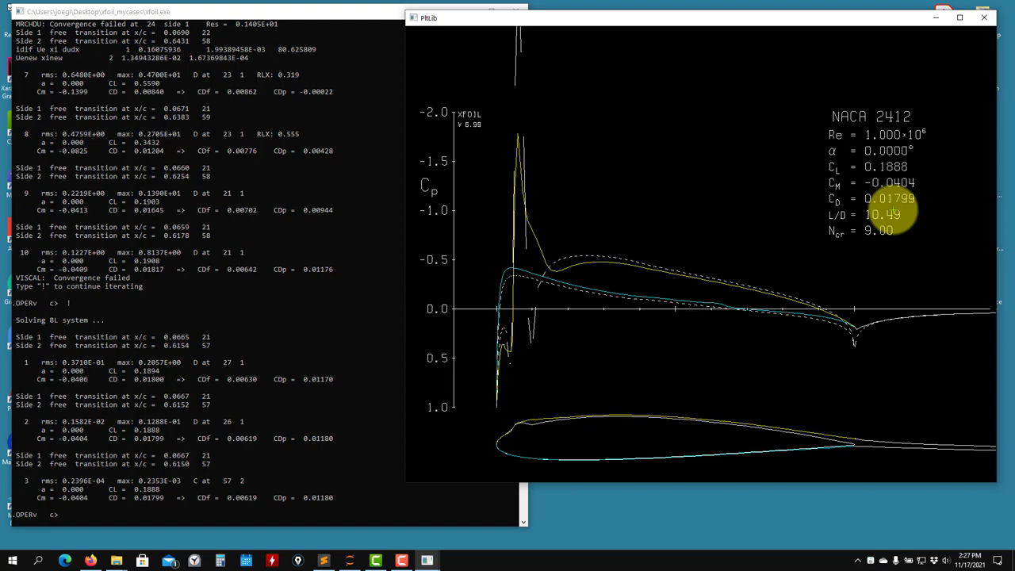
Step: Return to the top level and generate a fresh NACA 2412 airfoil
click(339, 247)
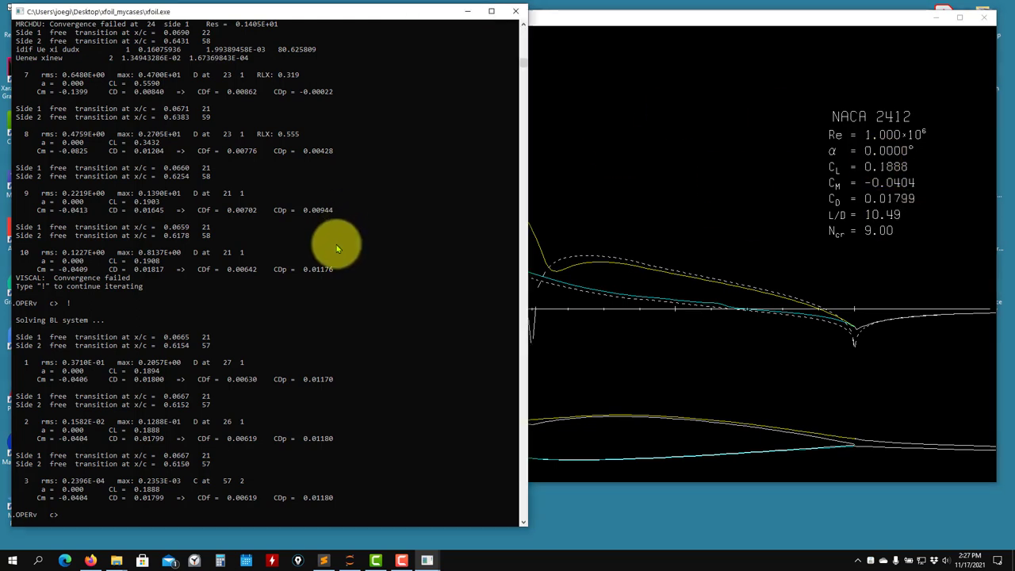
key(Return)
text(gd)
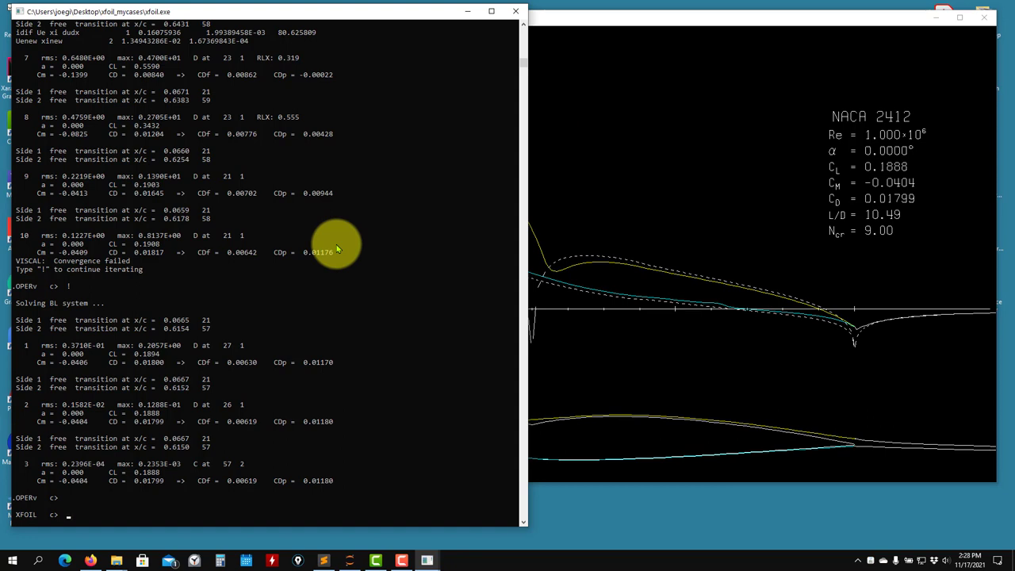
click(152, 354)
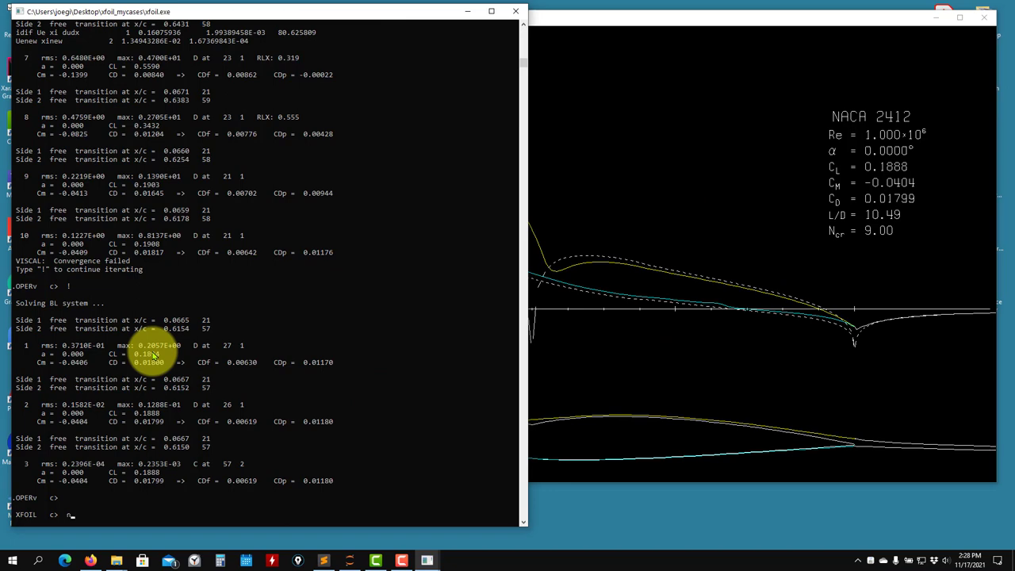
text(naca)
key(Return)
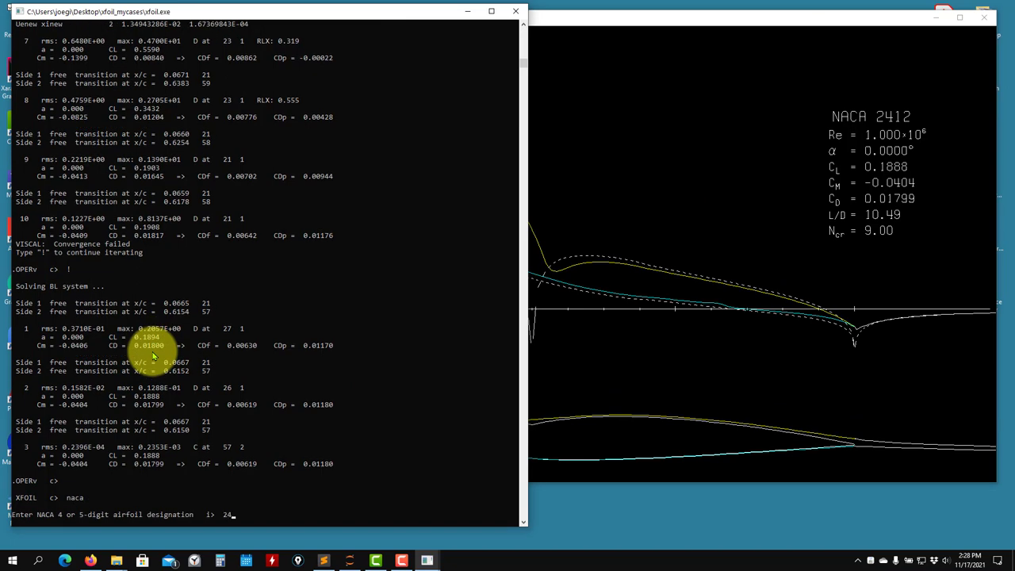
text(2412)
key(Return)
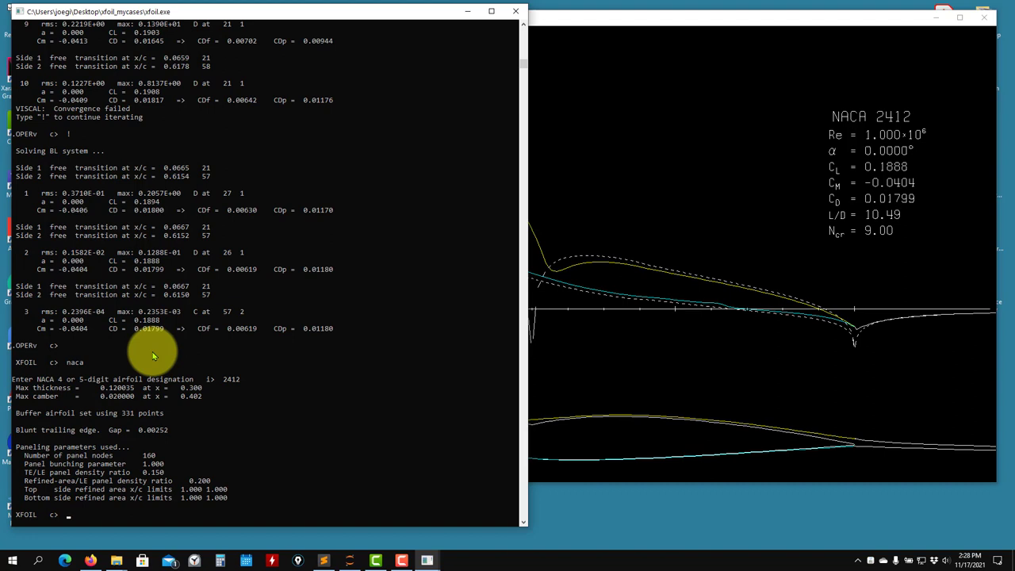
Step: Plot the regenerated NACA 2412 airfoil's paneling with PPAR to check its shape
text(ppar)
key(Return)
click(267, 281)
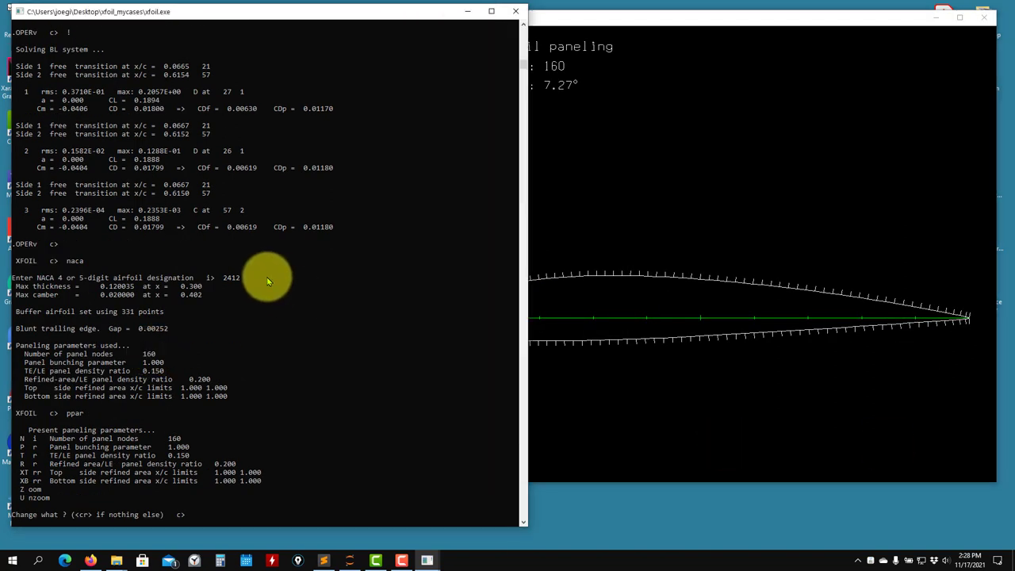
Step: Return to the top level, enter the GDES routine, and list its commands to review the geometry design options
key(Return)
text(gdes)
key(Return)
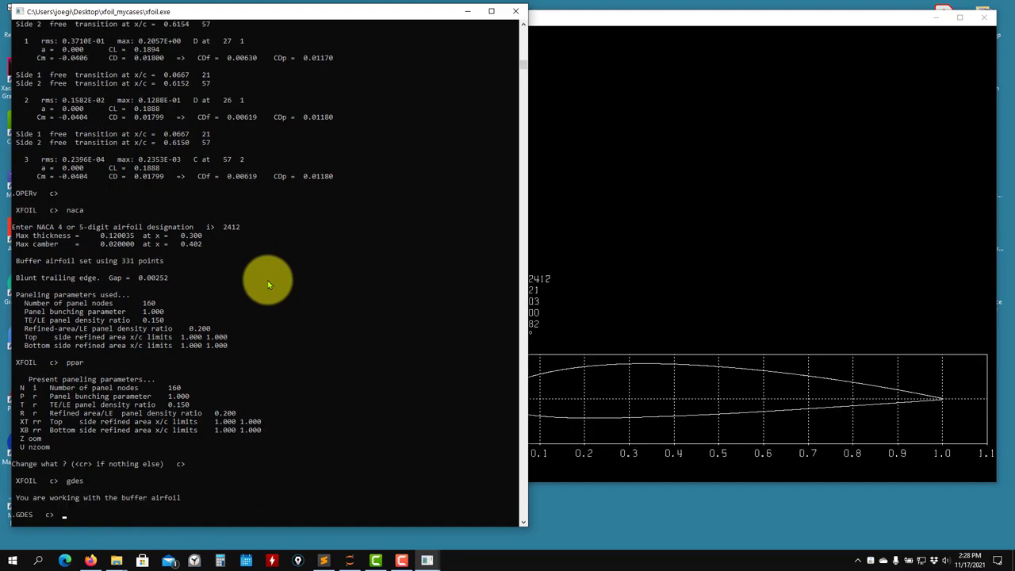
text(?)
key(Return)
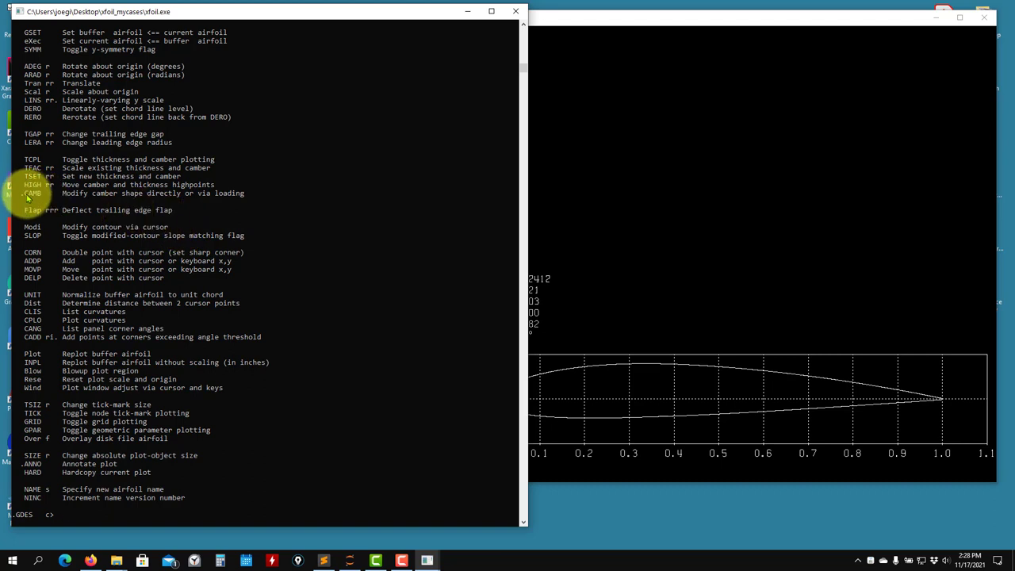
click(650, 334)
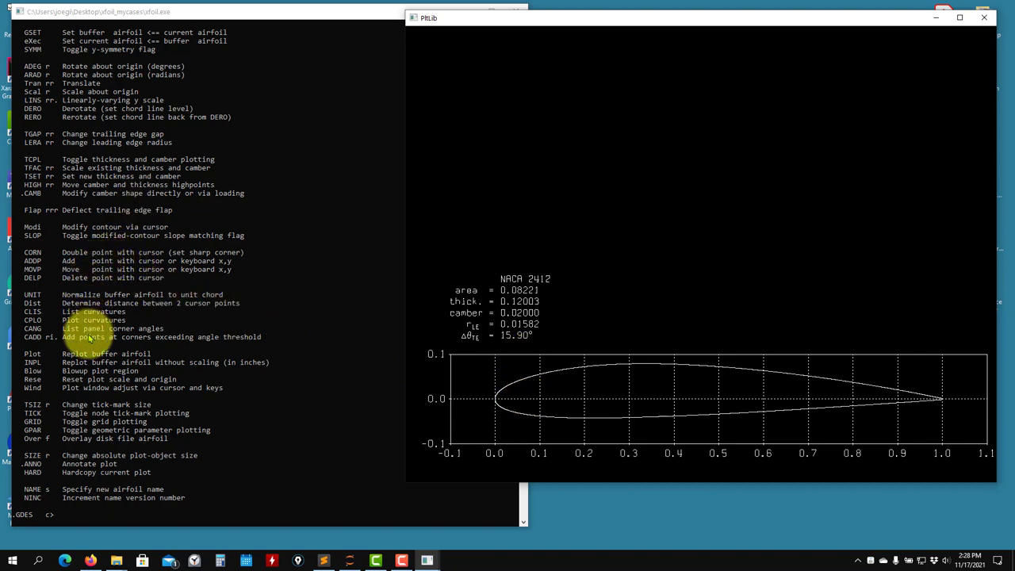
scroll(57, 336, up, 2)
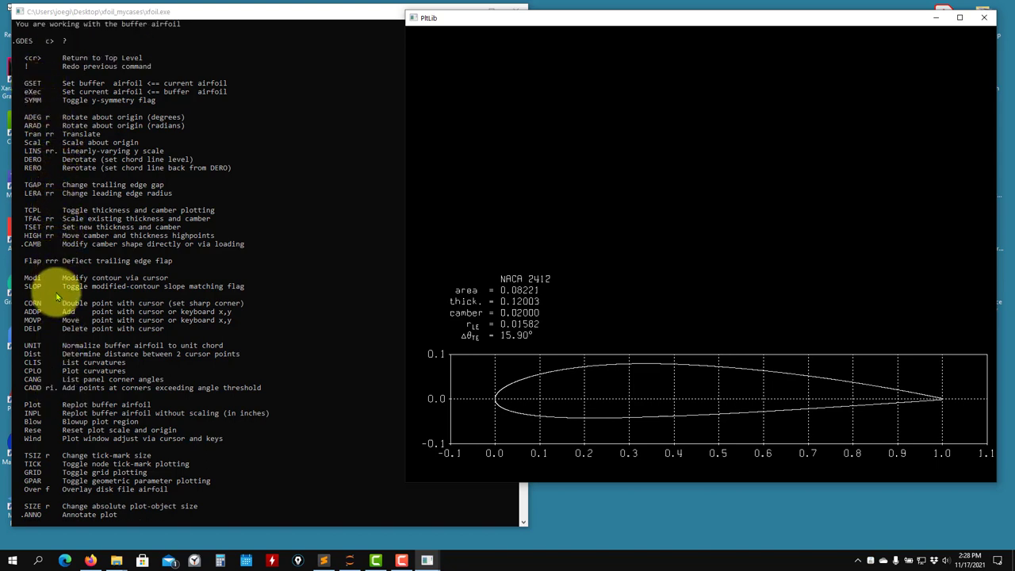
scroll(68, 293, down, 1)
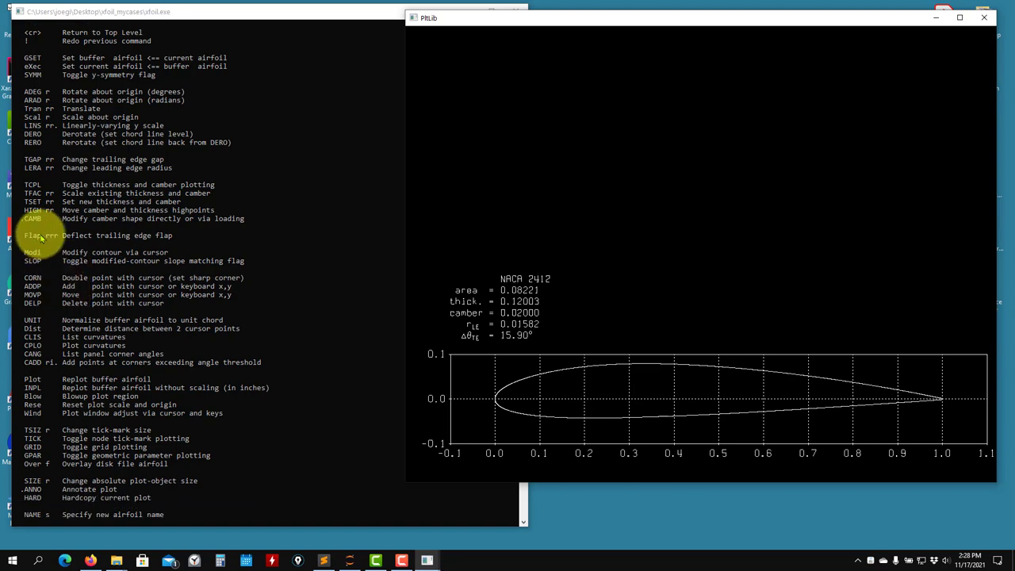
Step: Enter the CAMB submenu from GDES, check the camber and thickness plot, and list the submenu's commands
click(32, 238)
text(cam)
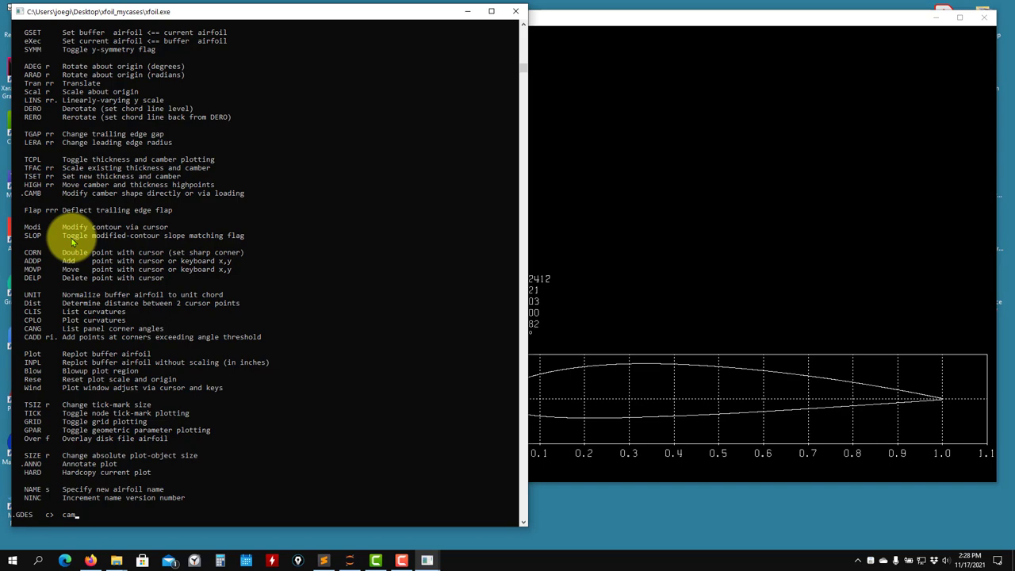
text(b)
key(Return)
click(784, 214)
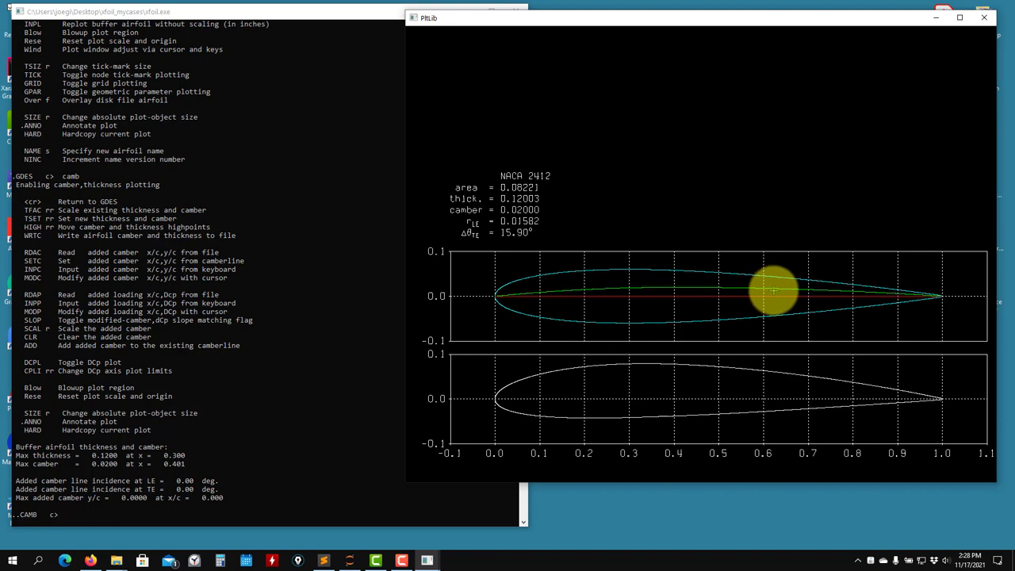
click(269, 444)
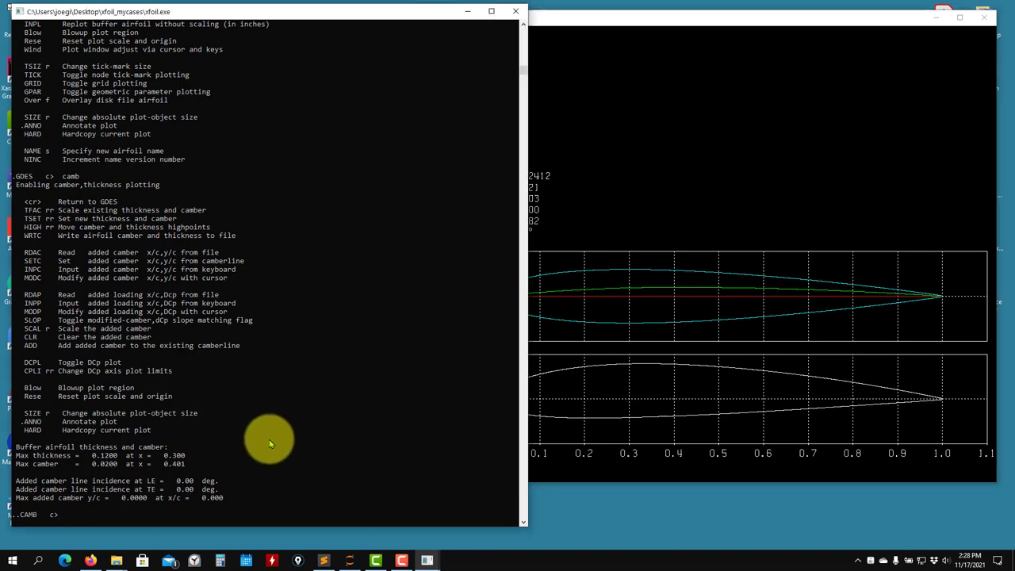
text(?)
key(Return)
click(619, 401)
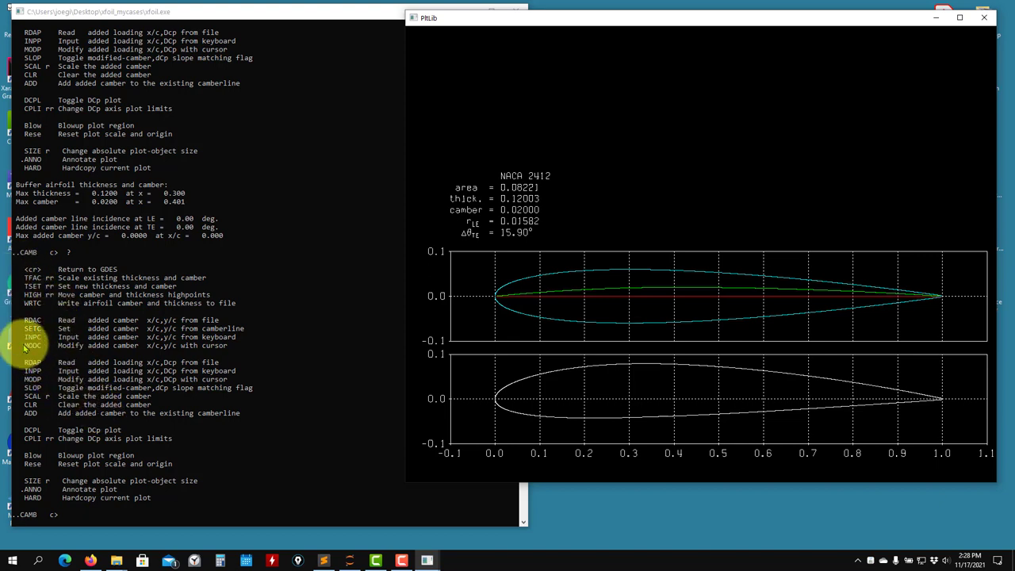
Step: Use MODC to define an added camber bump with five points between about x/c 0.09 and 0.28, and finish the spline input
click(224, 492)
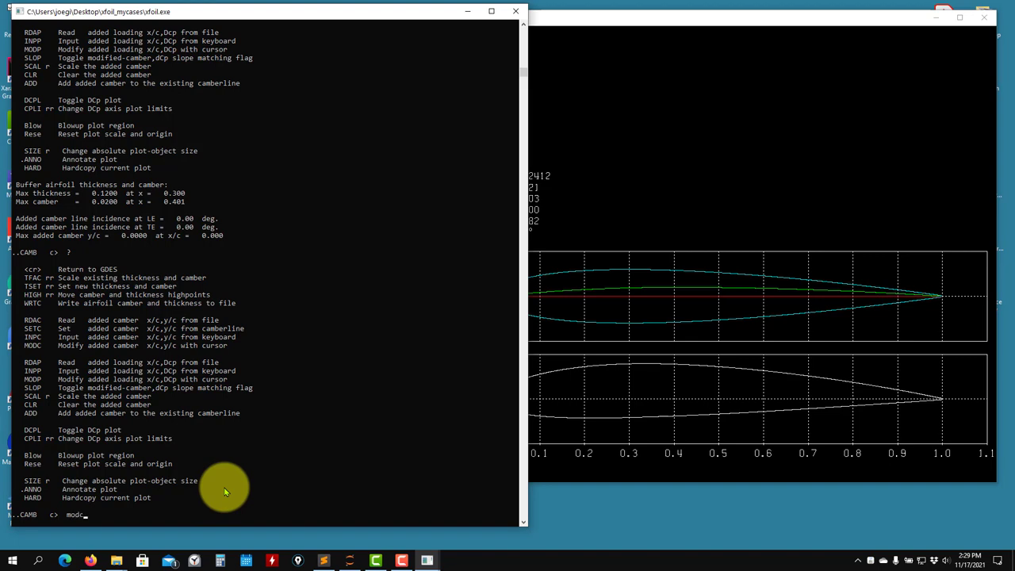
key(Return)
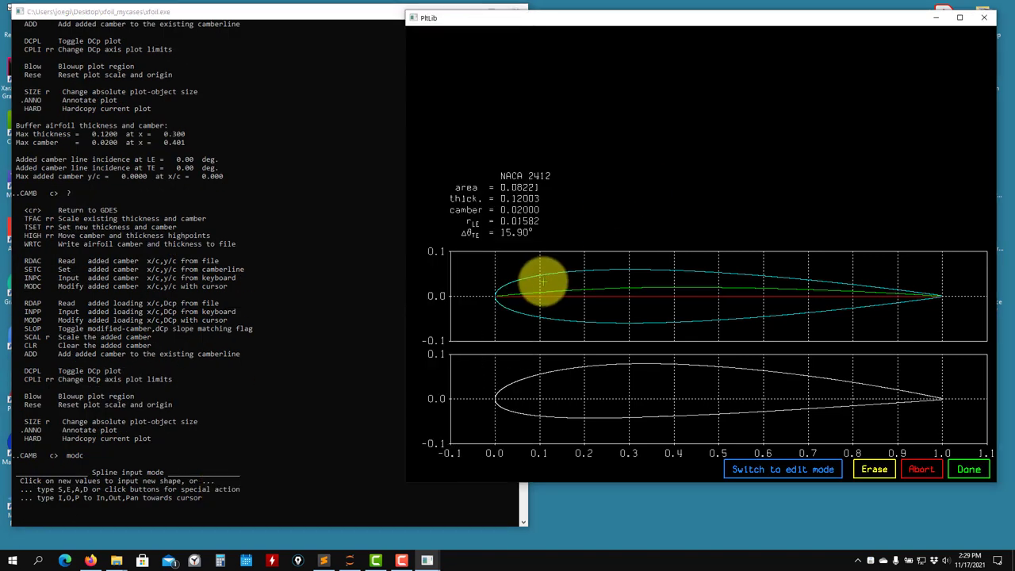
click(541, 289)
click(553, 285)
click(567, 282)
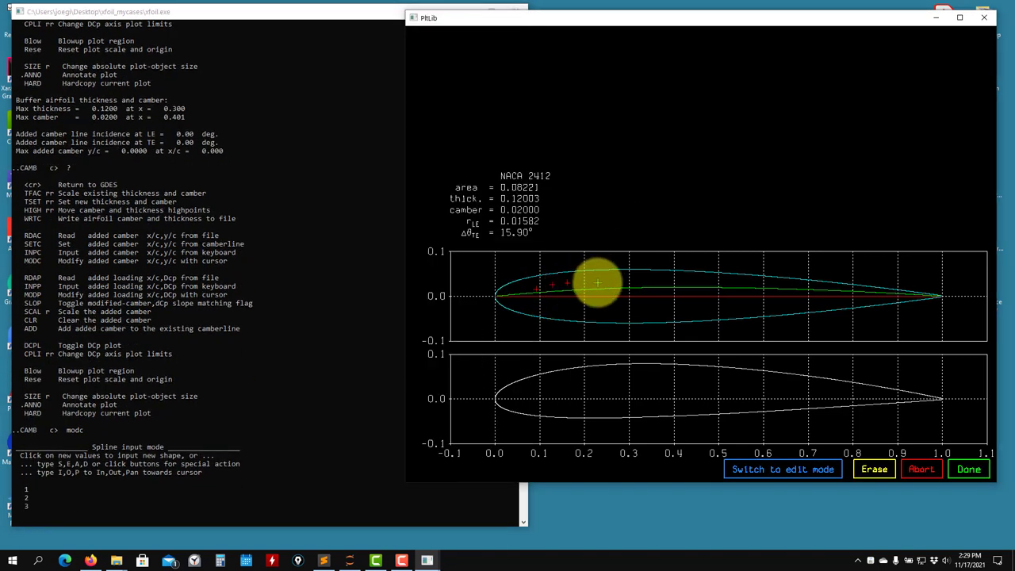
click(602, 283)
click(619, 284)
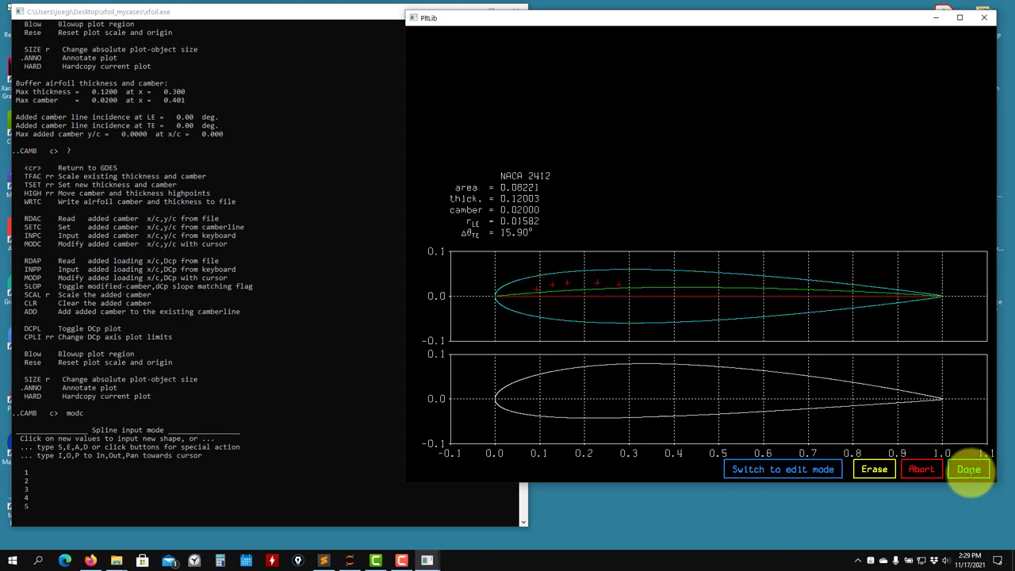
click(968, 469)
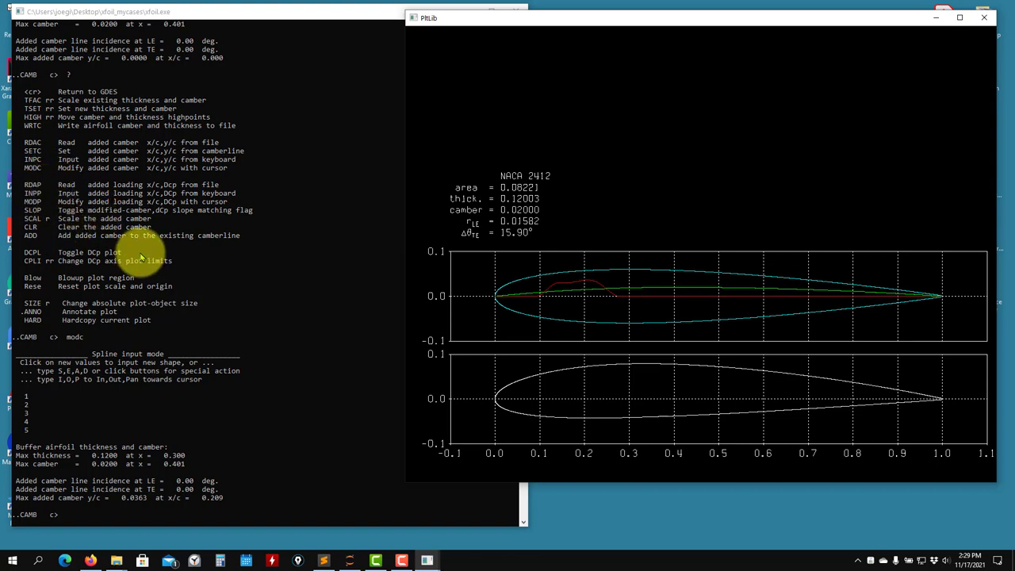
Step: List the CAMB commands again and add the sketched camber to the existing camberline with ADD
scroll(189, 309, down, 2)
click(190, 311)
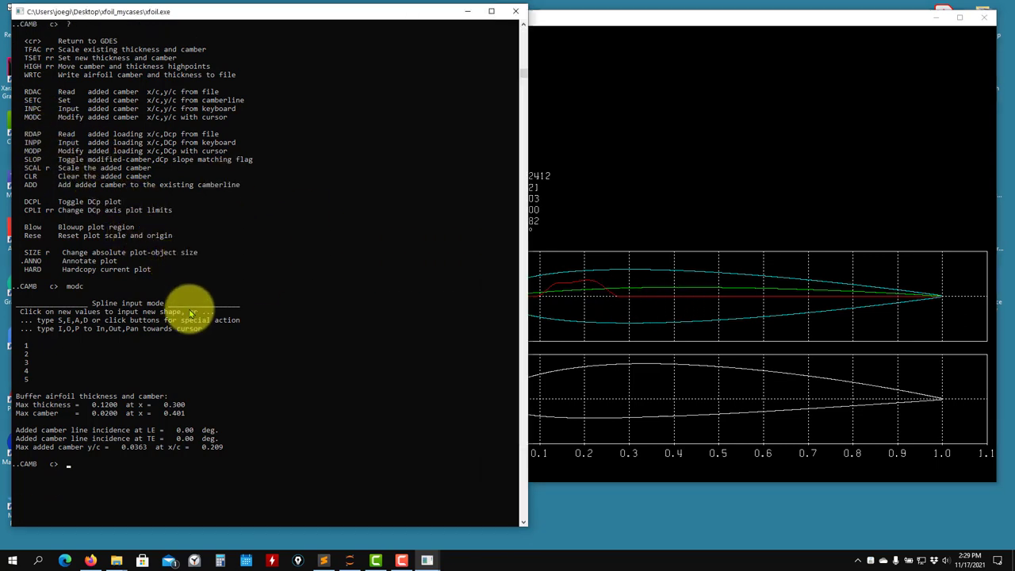
text(?)
key(Return)
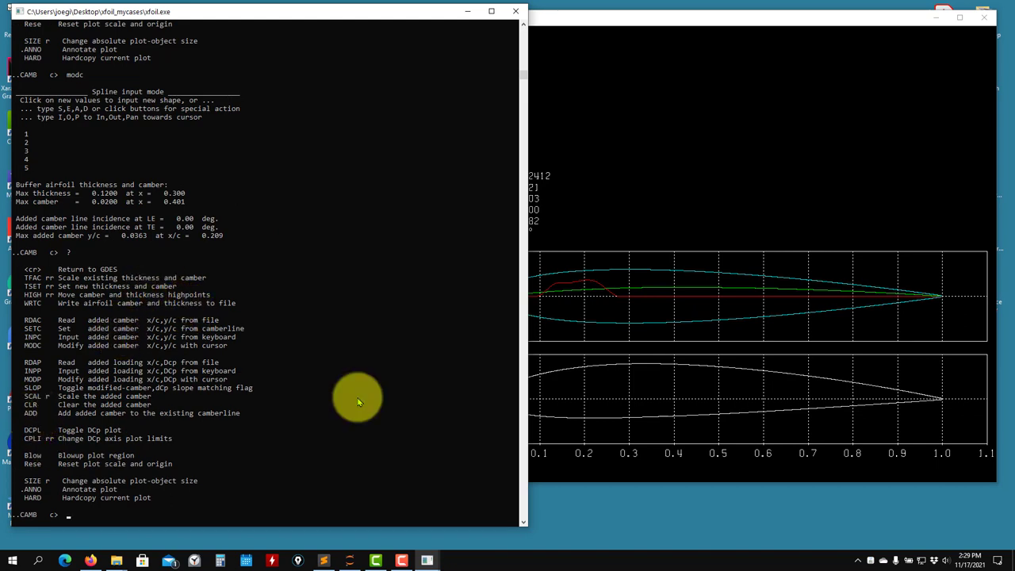
click(630, 322)
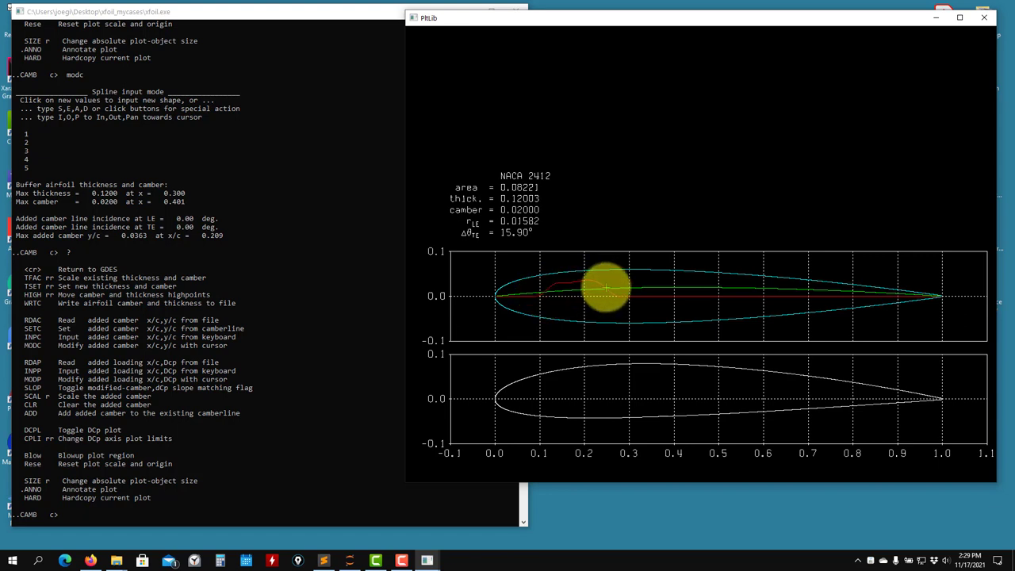
click(37, 413)
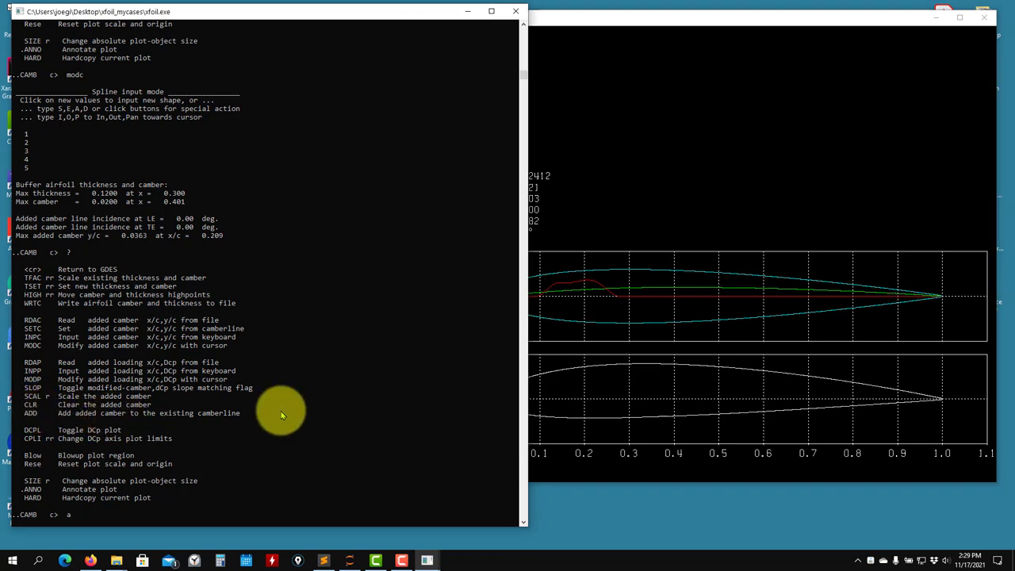
text(add)
key(Return)
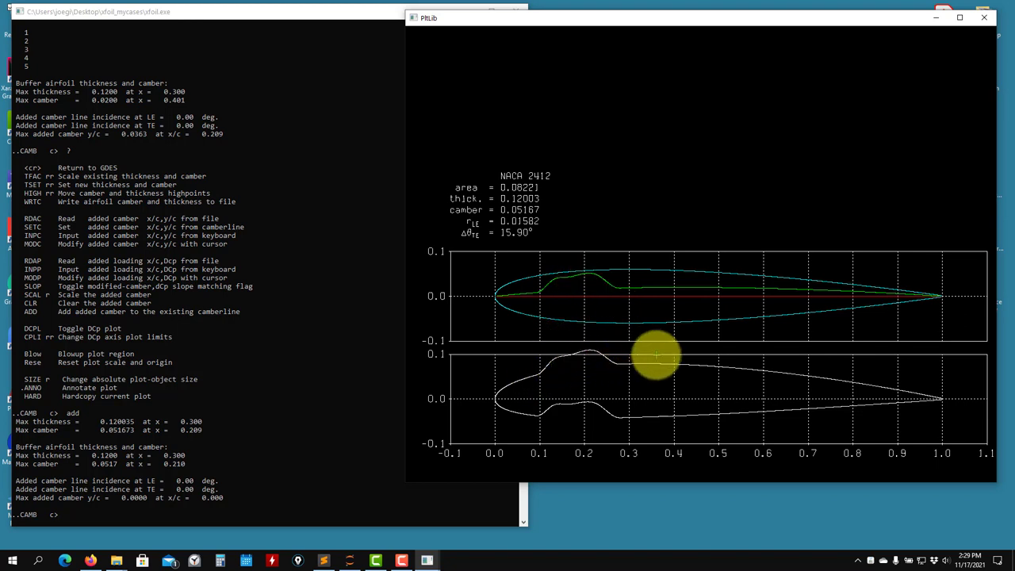
Step: Try to clear the added camber, return to GDES, and reset the buffer airfoil from the current airfoil with GSET
click(200, 377)
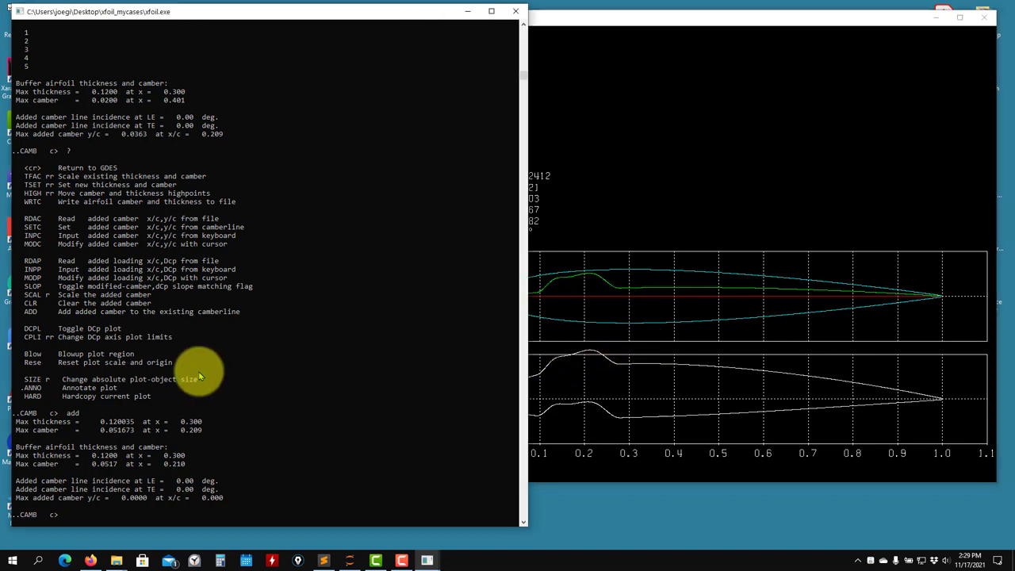
text(clear)
key(Return)
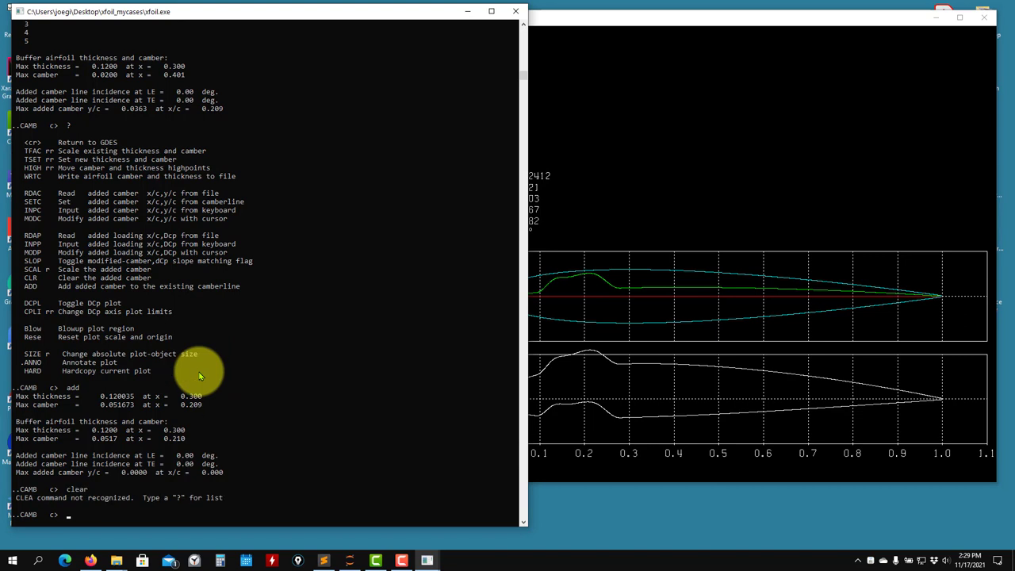
key(Return)
text(gs)
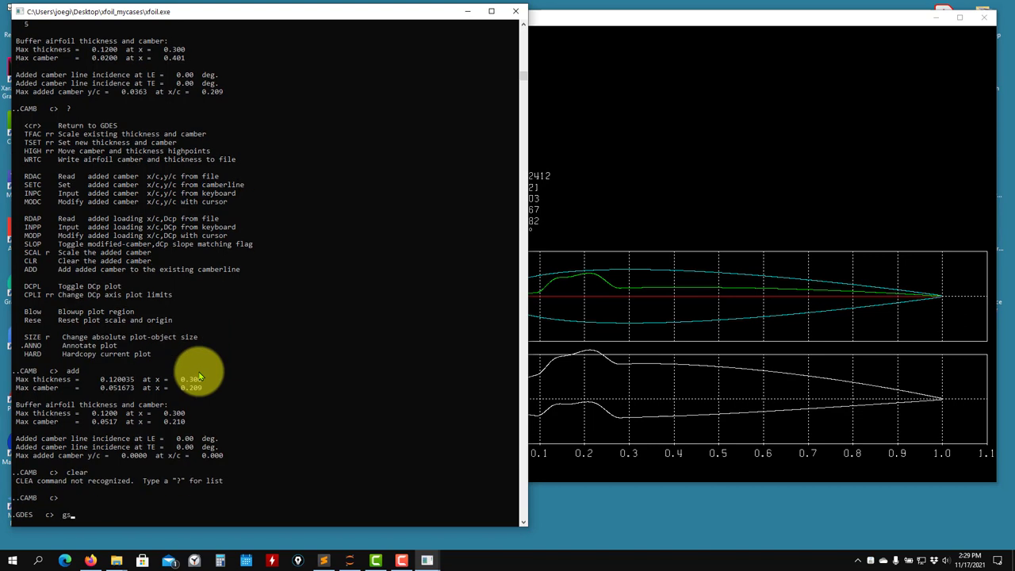
text(et)
key(Return)
click(658, 270)
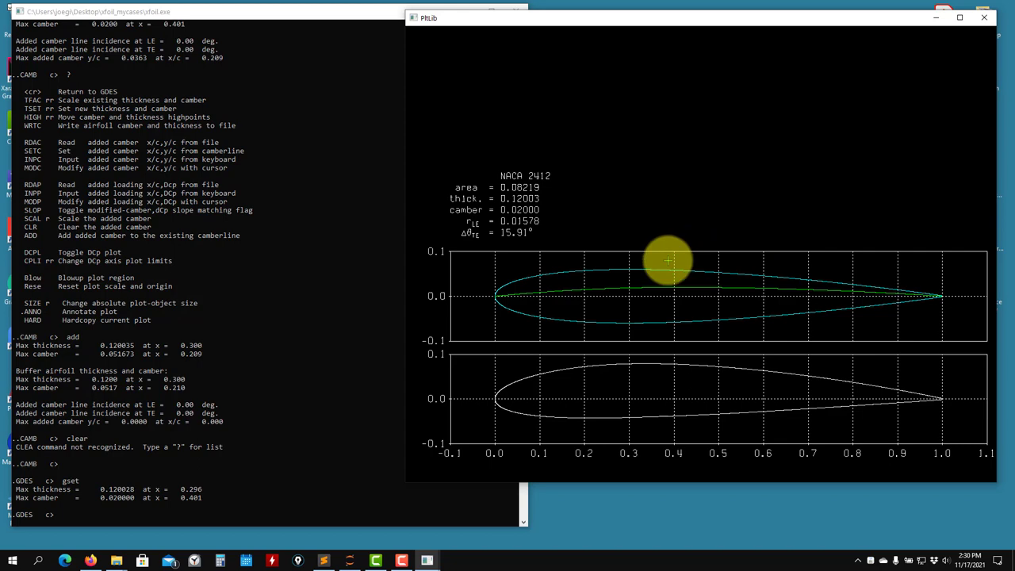
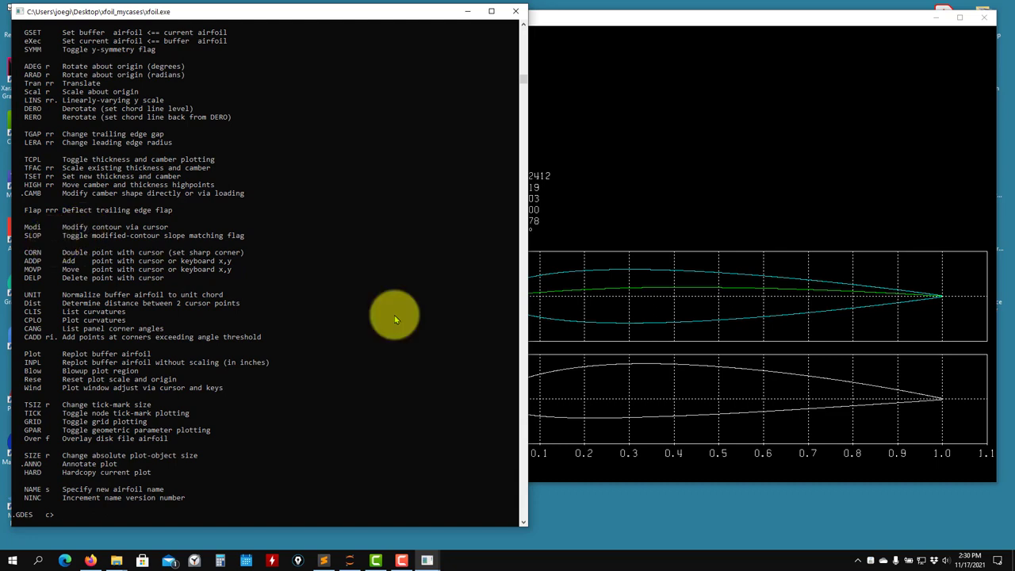
Step: Use HIGH to move the thickness highpoint to x = 0.5 and the camber highpoint to x = 0.4
click(611, 327)
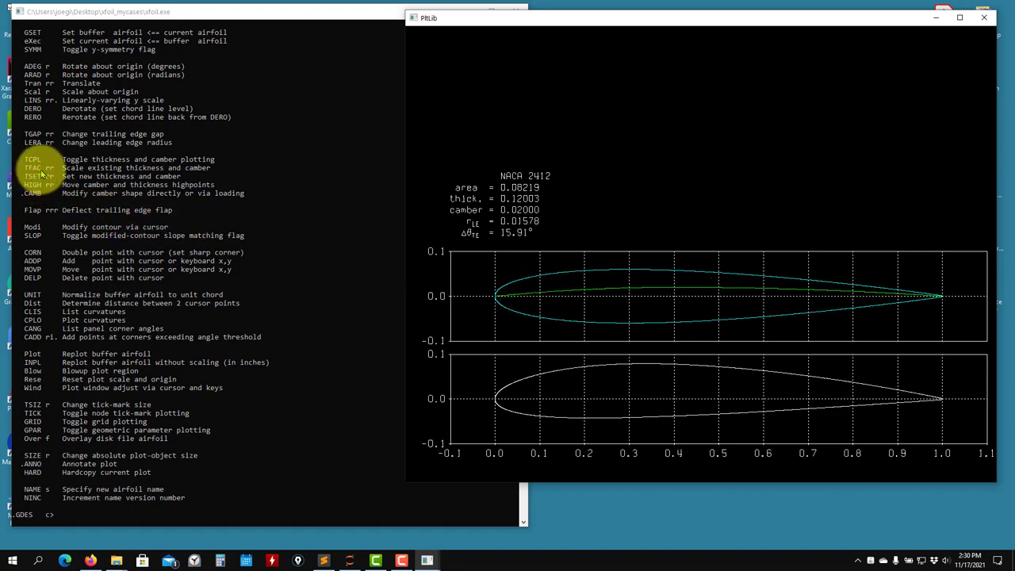
click(238, 281)
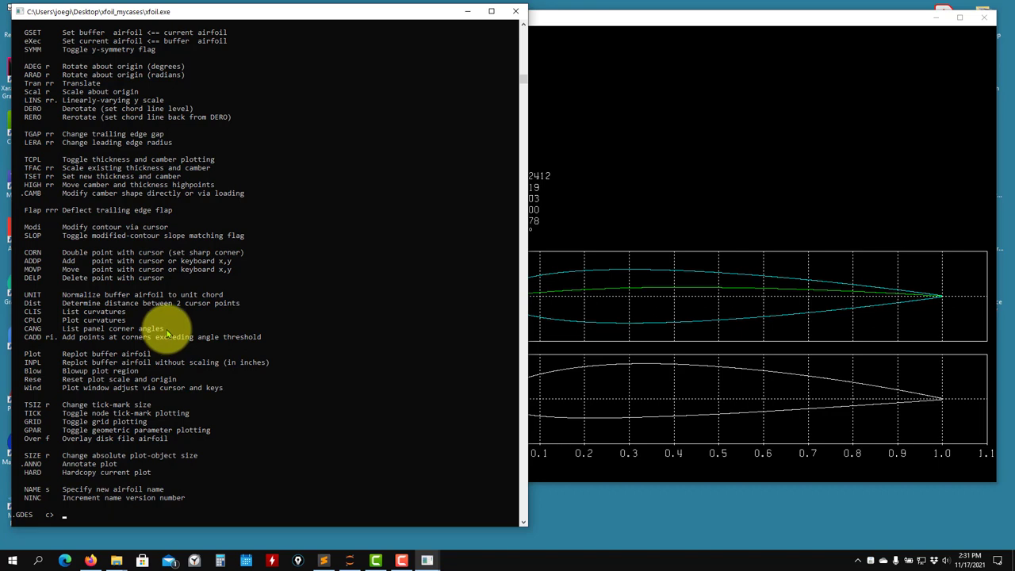
key(Return)
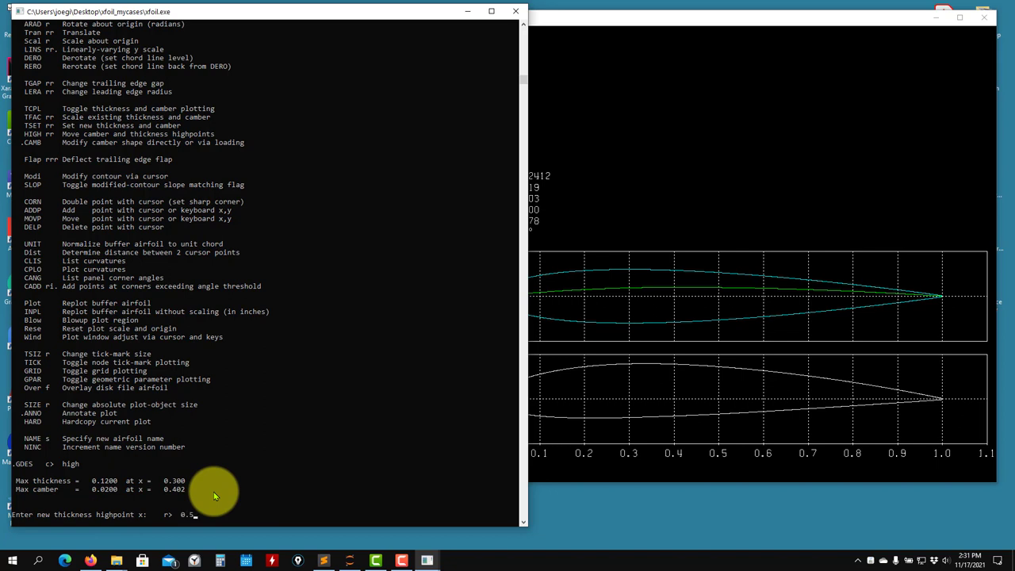
key(Return)
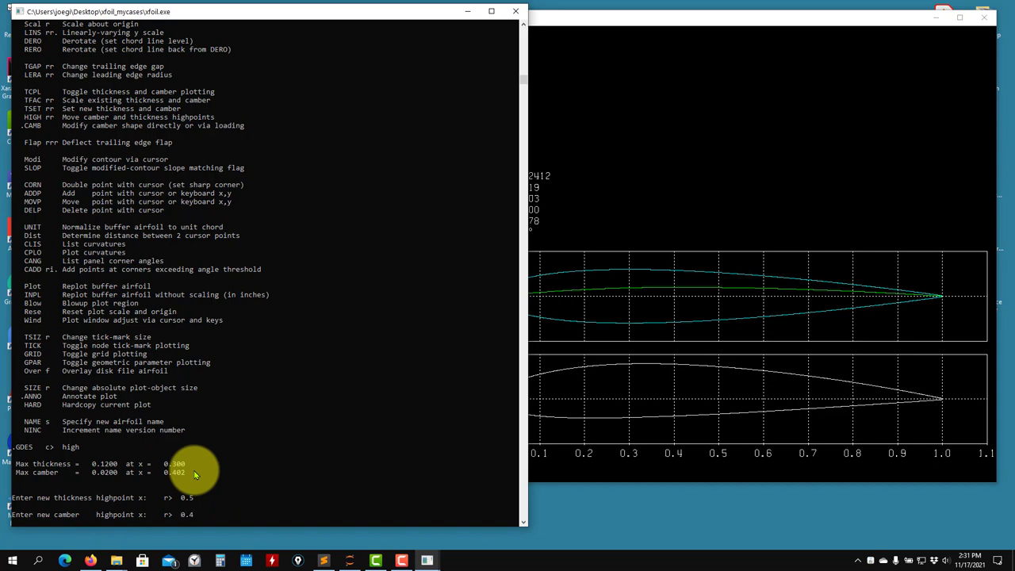
key(Return)
click(664, 357)
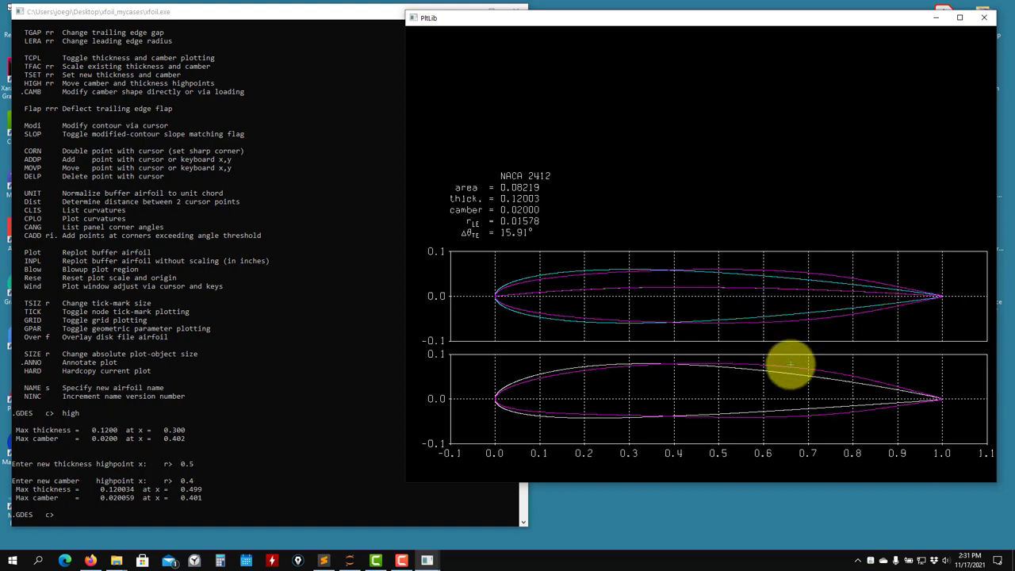
Step: Look up the command for applying the geometry and set the current airfoil from the buffer airfoil with EXEC
click(192, 437)
text(?)
key(Return)
scroll(140, 245, up, 2)
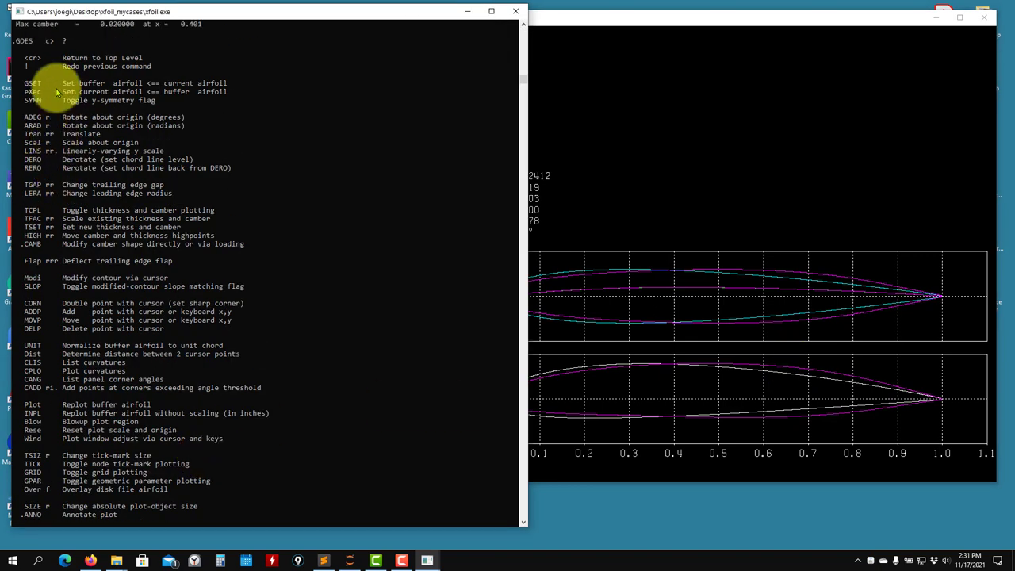
scroll(336, 230, down, 6)
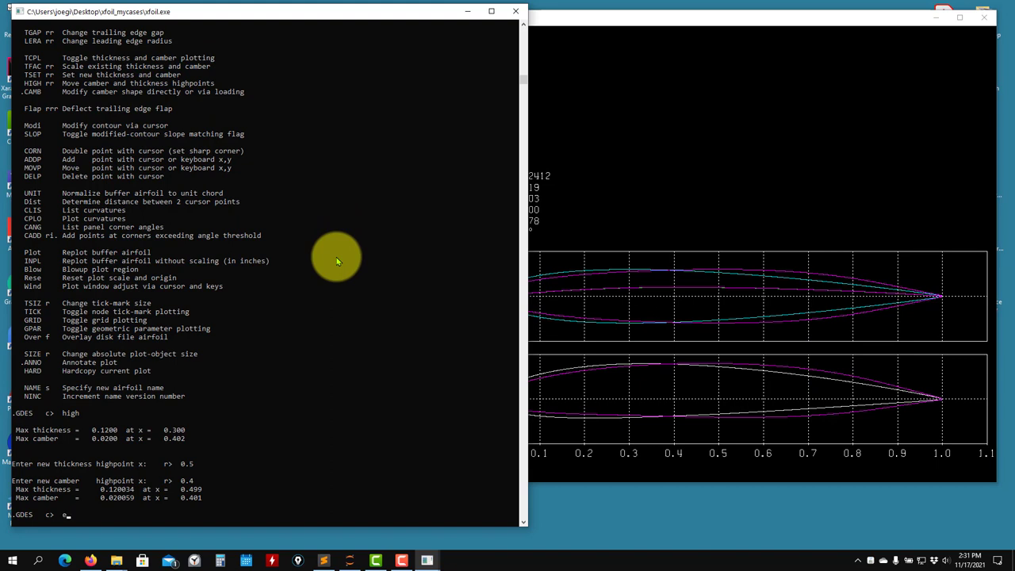
text(ec)
key(Return)
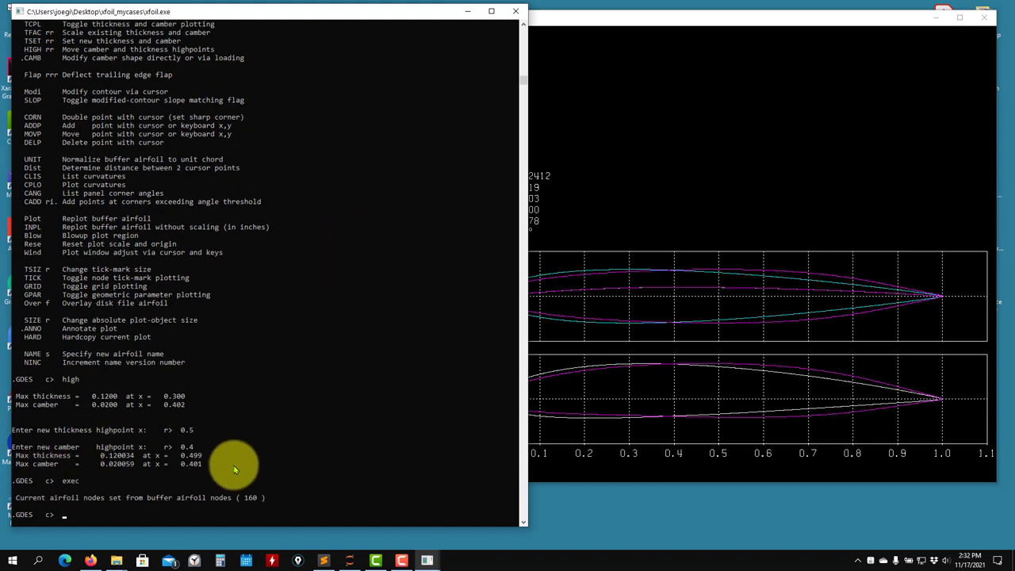
Step: Return to the top level, plot the modified airfoil's paneling with PPAR to check its shape, and leave the paneling menu
key(Return)
text(ppar)
key(Return)
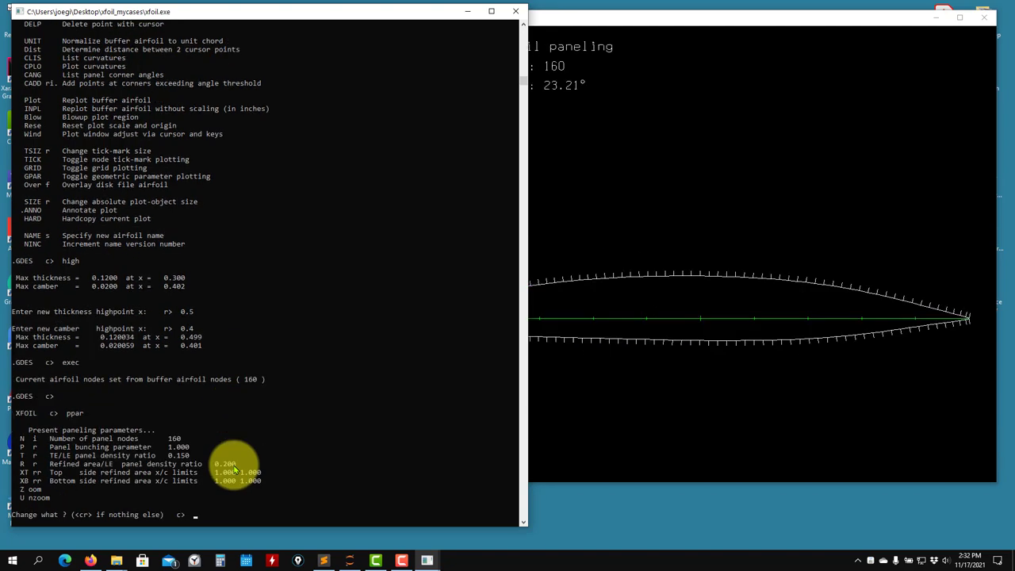
click(775, 401)
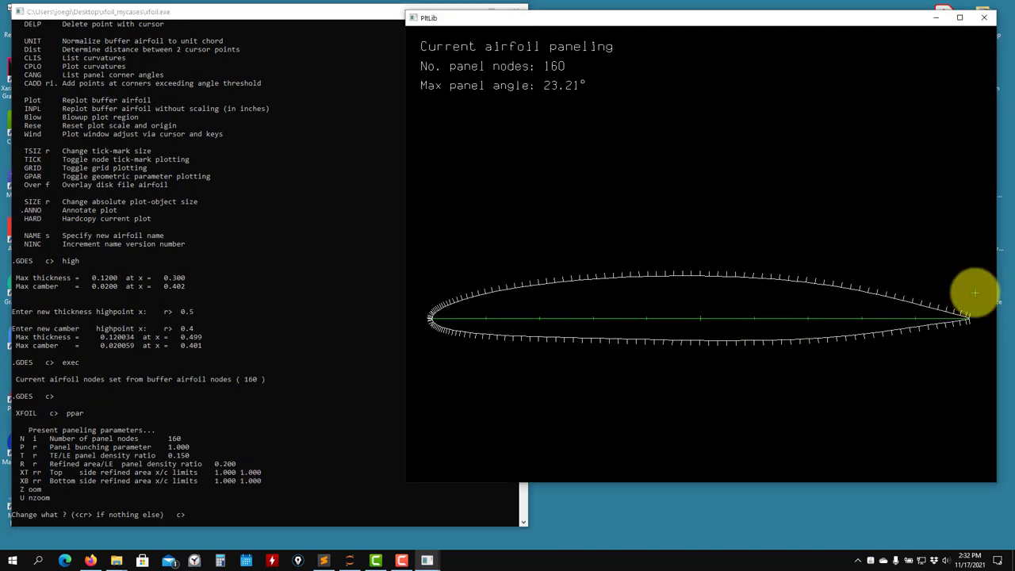
click(176, 380)
key(Return)
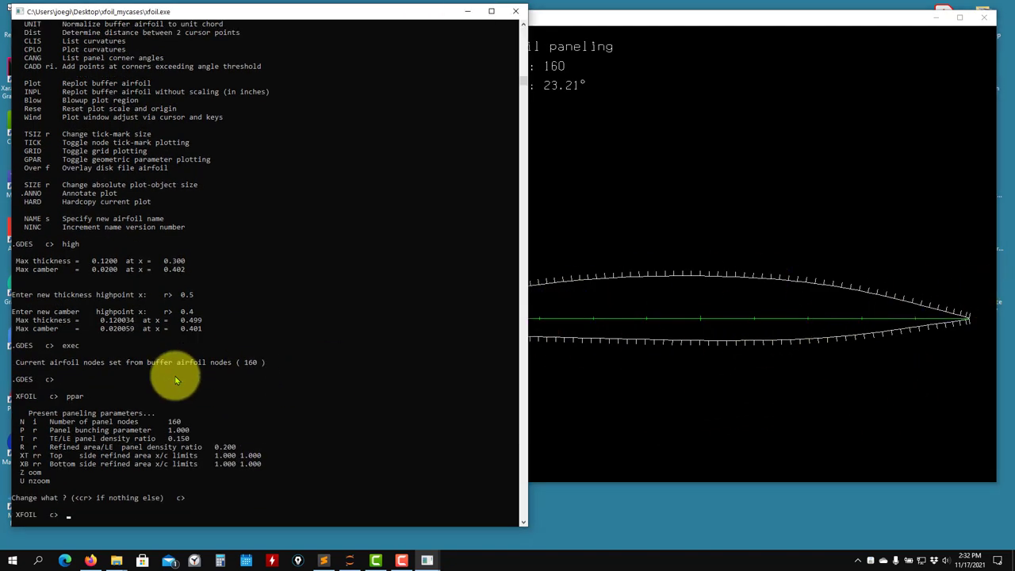
Step: Enter OPER, toggle the boundary-layer initialization with INIT, and try to solve the modified airfoil at alpha 0
text(oper)
key(Return)
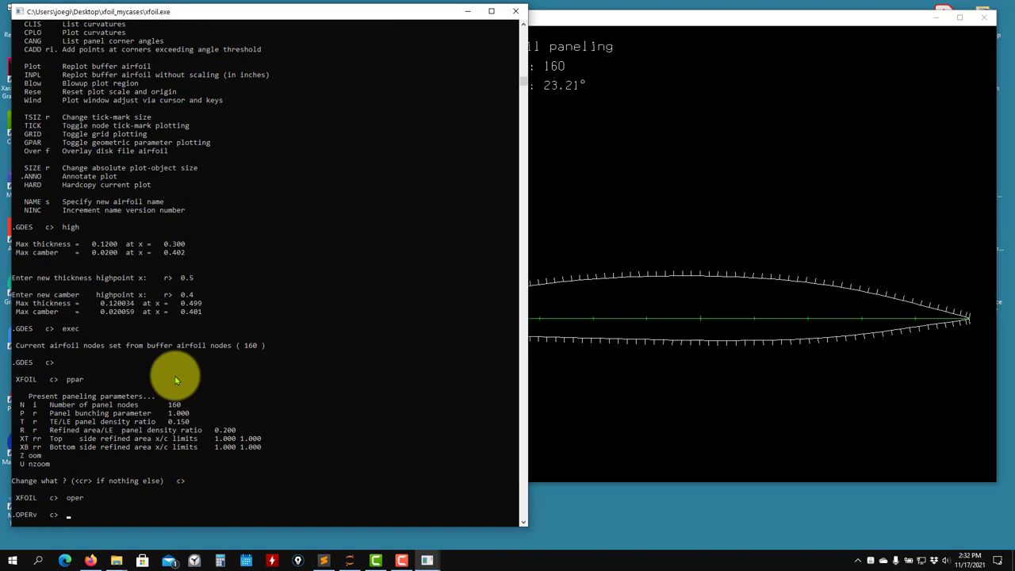
text(init)
key(Return)
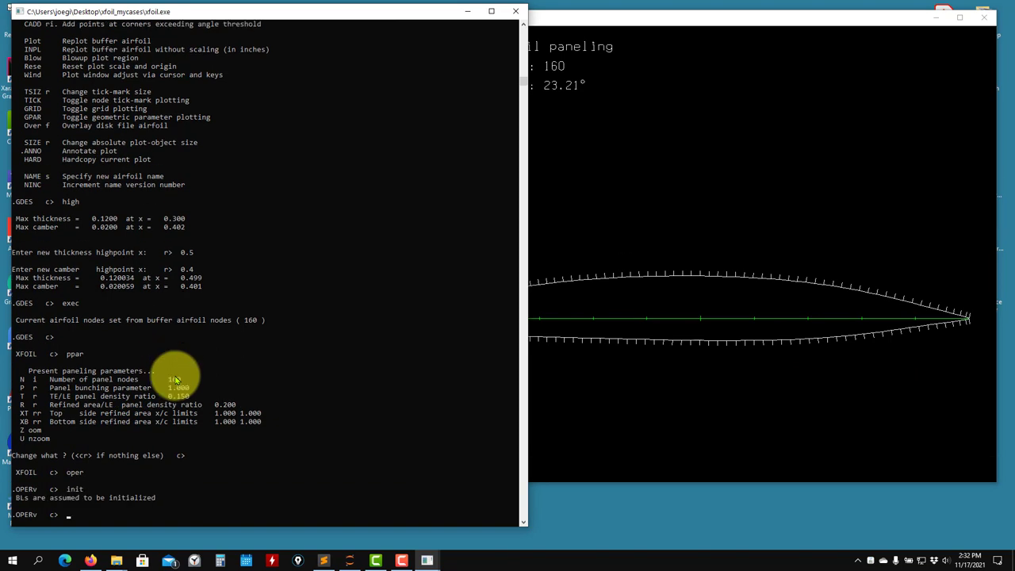
text(alfa 0)
key(Return)
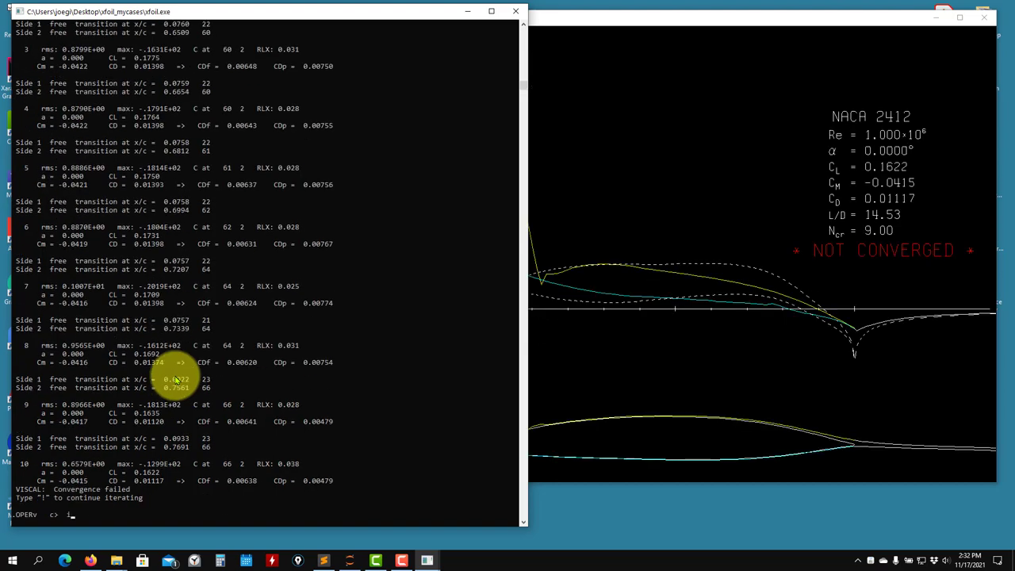
Step: Set the viscous solution's iteration limit to 100 with ITER
text(iter)
key(Return)
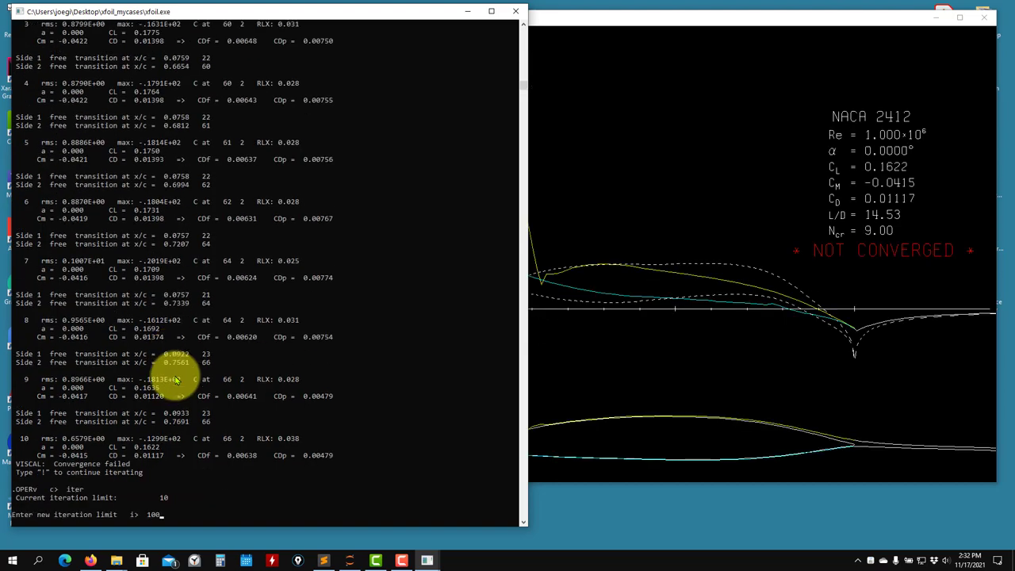
text(100)
key(Return)
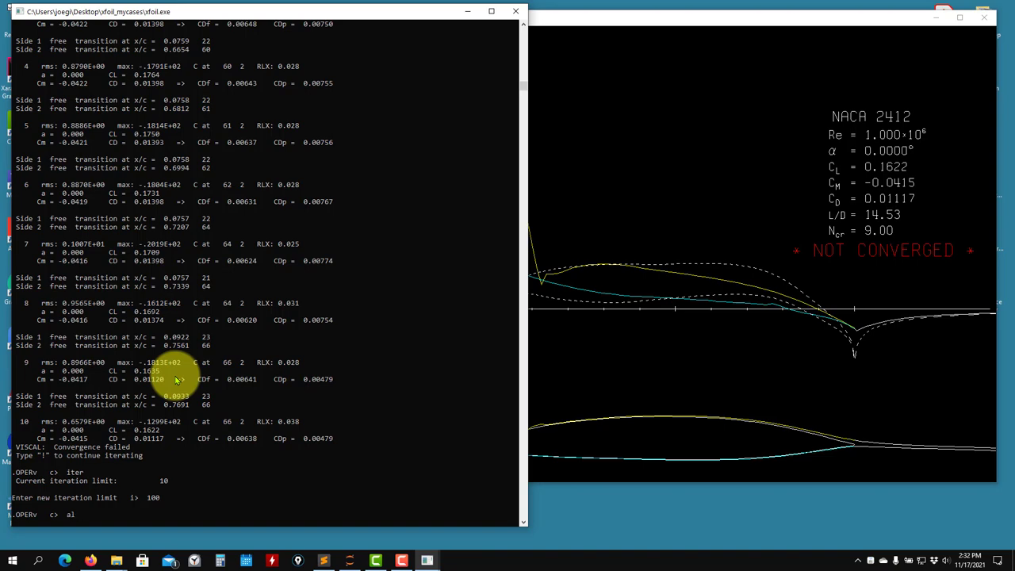
Step: Reinitialize the boundary layers with INIT, rerun the analysis at alpha 0, and examine the pressure distribution plot
text(init)
key(Return)
text(alf)
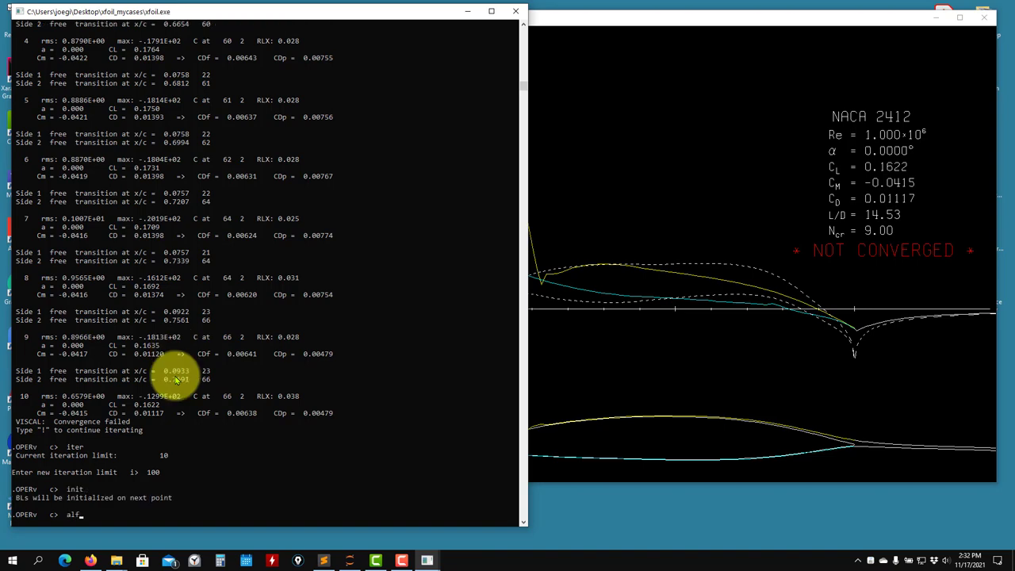
text(a 0)
key(Return)
click(614, 323)
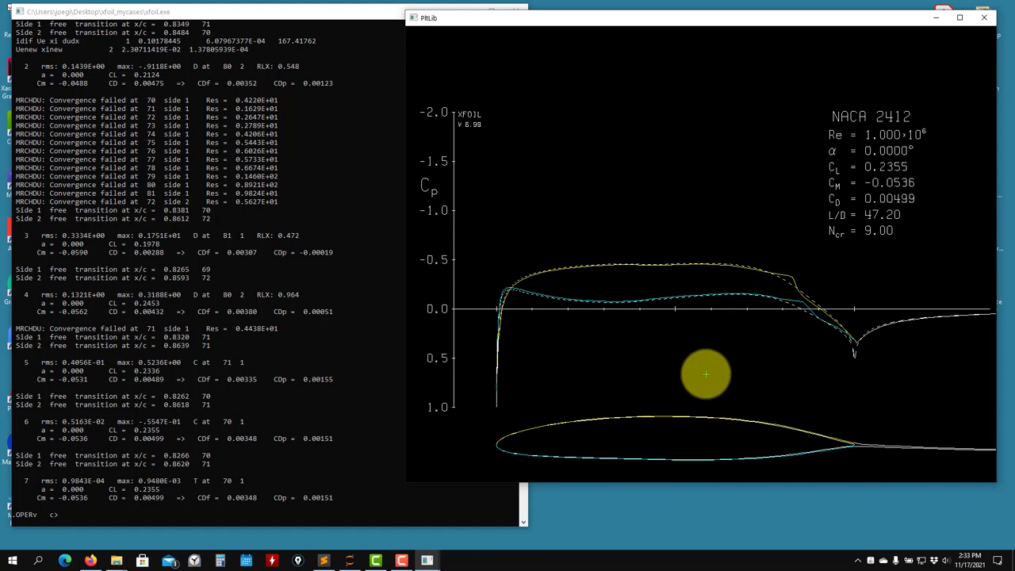
Step: Return to the top level, reload the NACA 2412, and enter GDES to list its commands
click(273, 319)
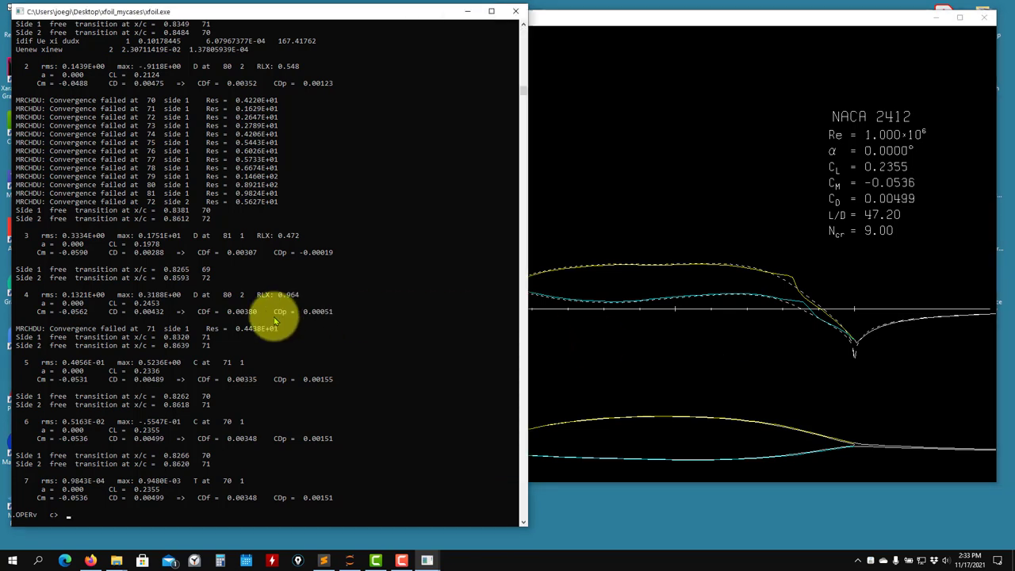
key(Return)
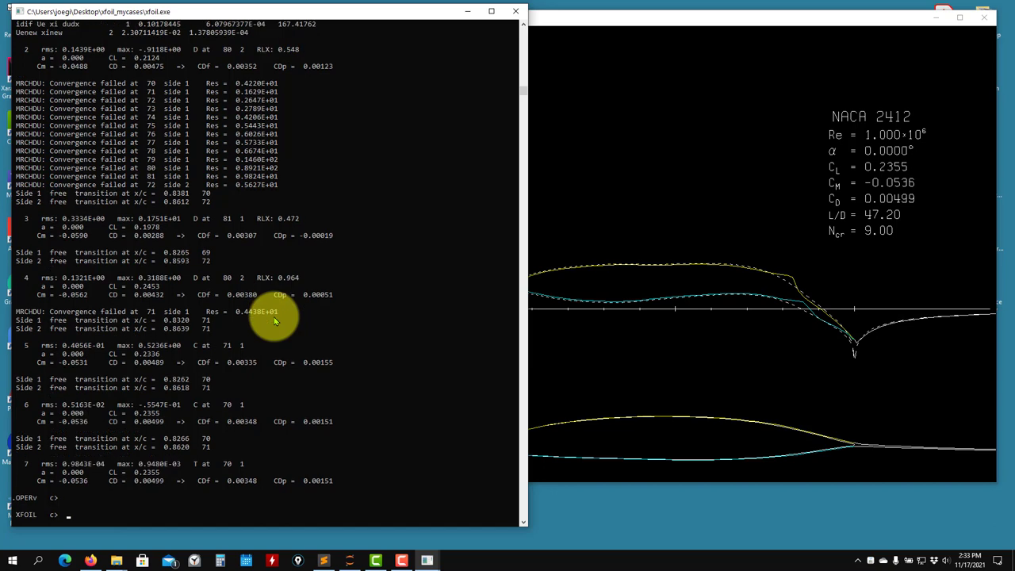
text(naca 2412)
key(Return)
text(gde)
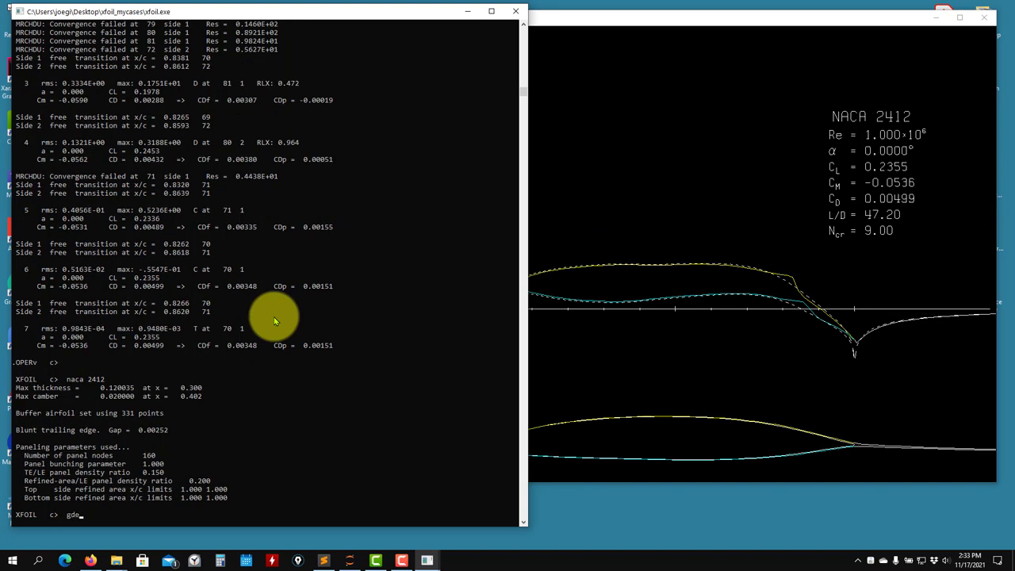
text(s)
key(Return)
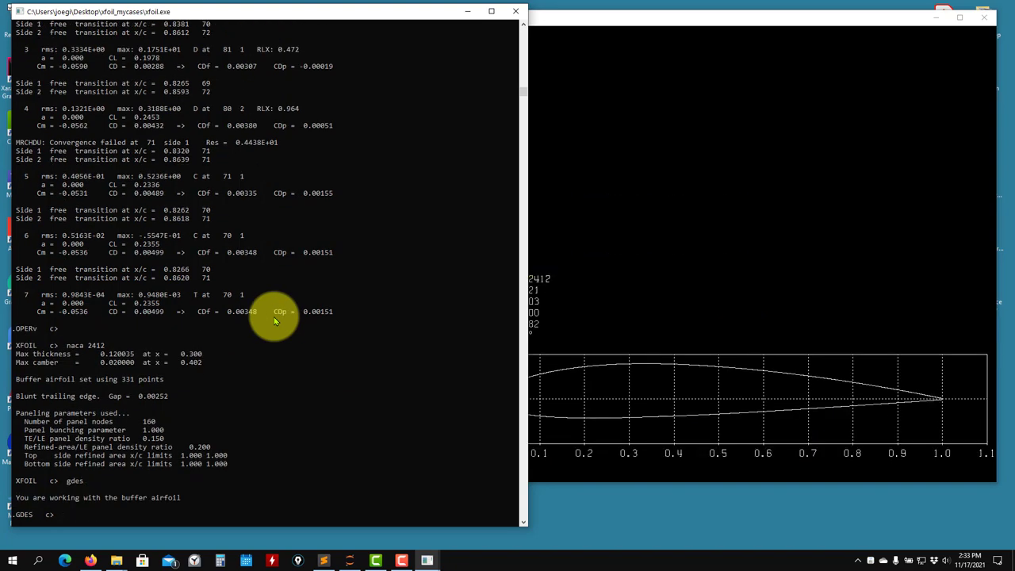
text(?)
key(Return)
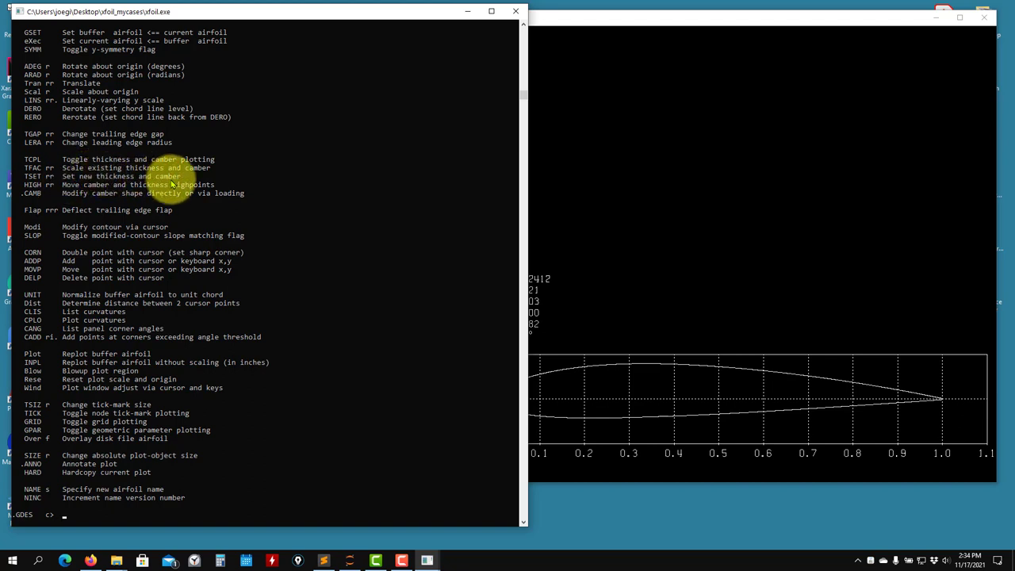
Step: Try TSET with a maximum thickness of 0.3 and maximum camber of -0.4, and reset the buffer airfoil with GSET
text(t)
click(618, 220)
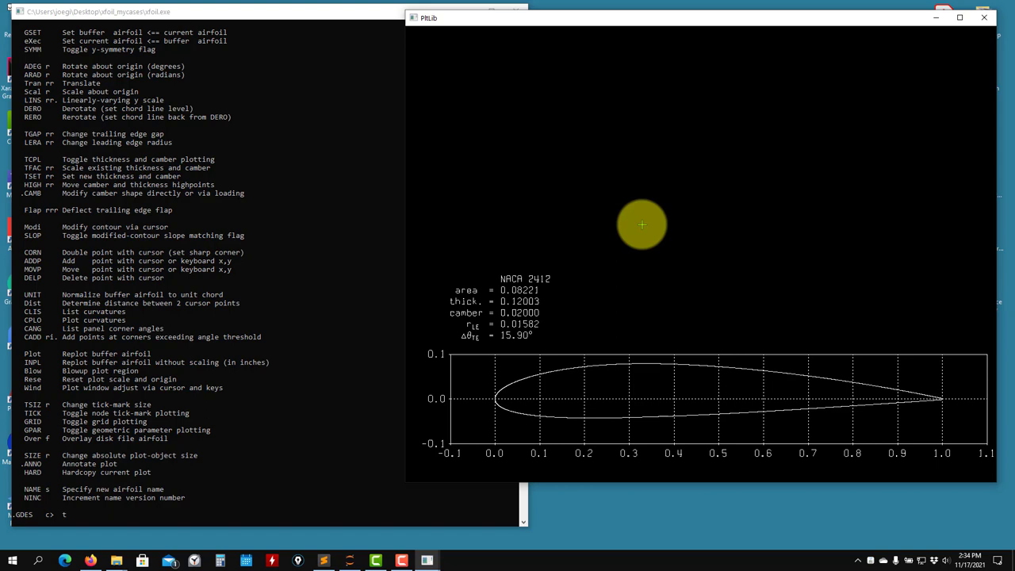
click(107, 302)
text(t)
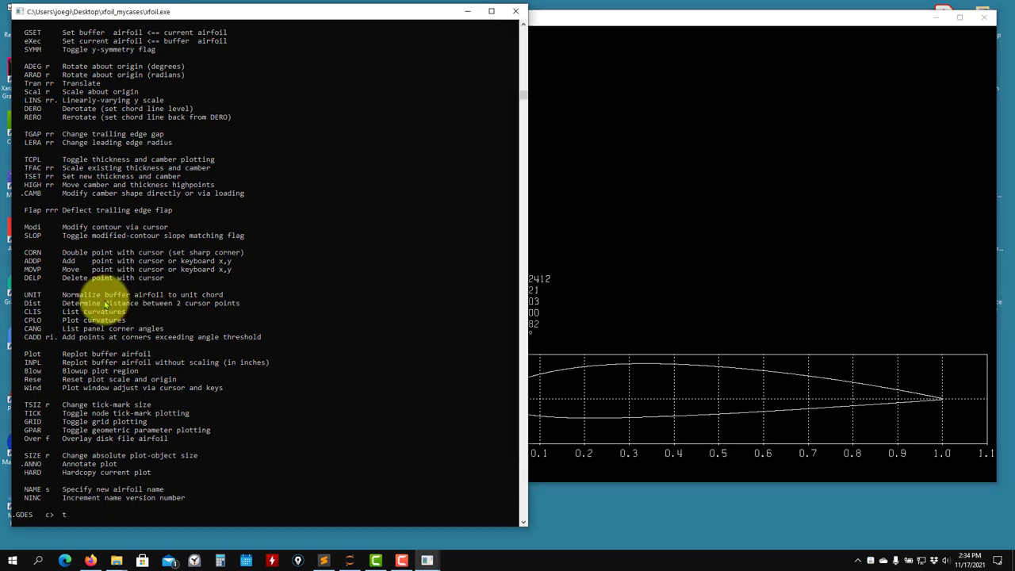
text(set)
key(Return)
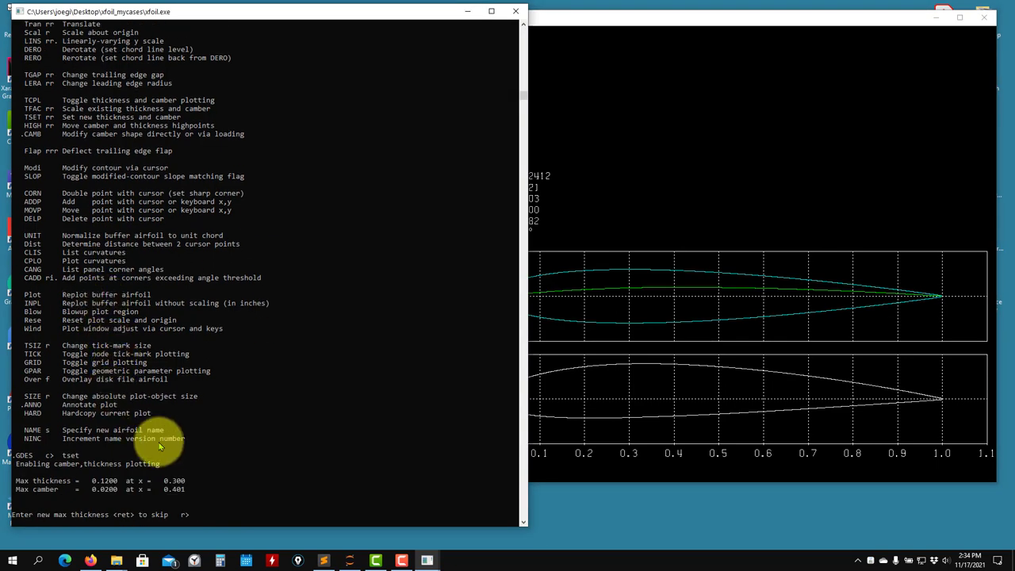
click(191, 490)
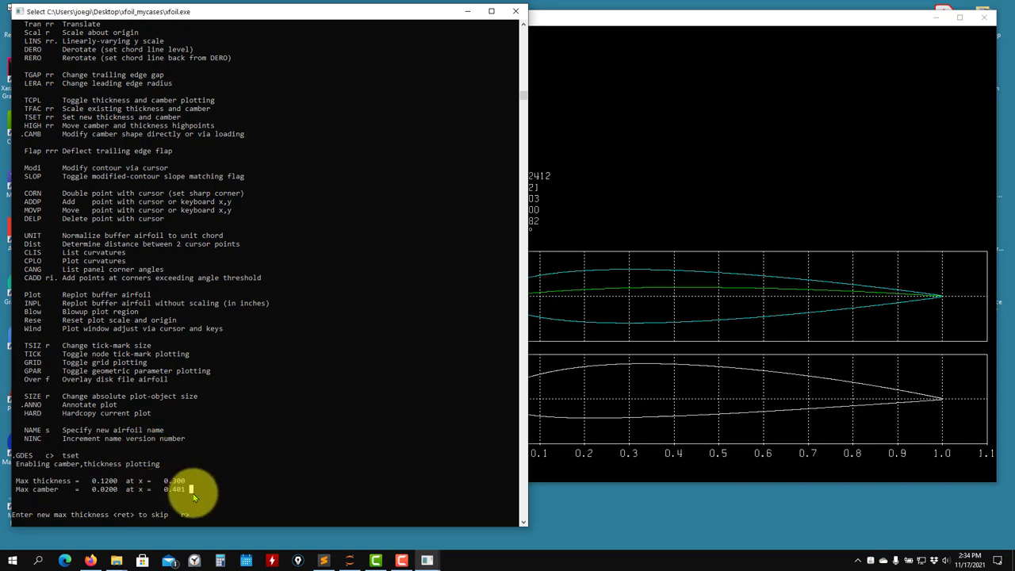
text(0.3)
key(Return)
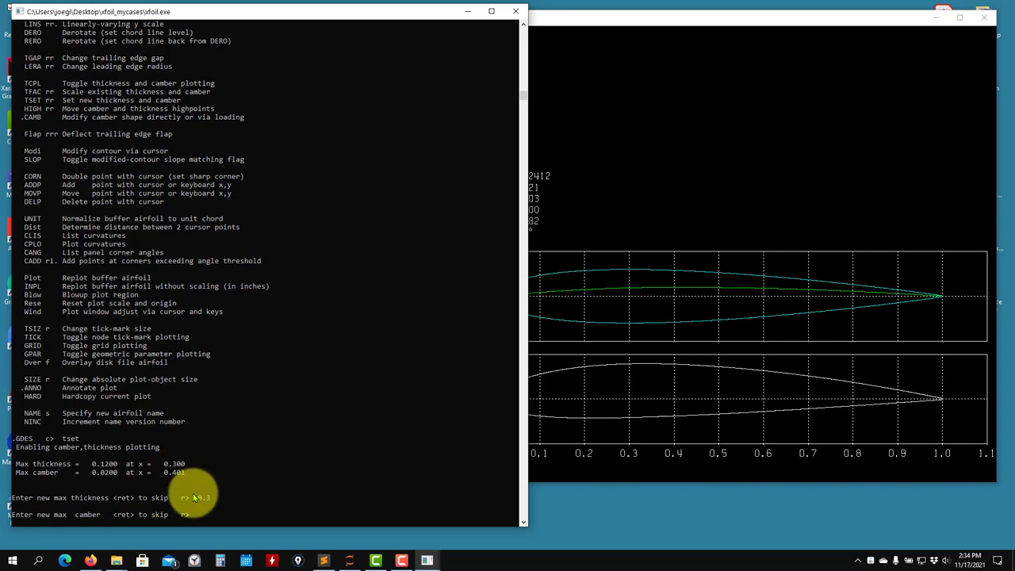
text(.0)
text(4)
key(Return)
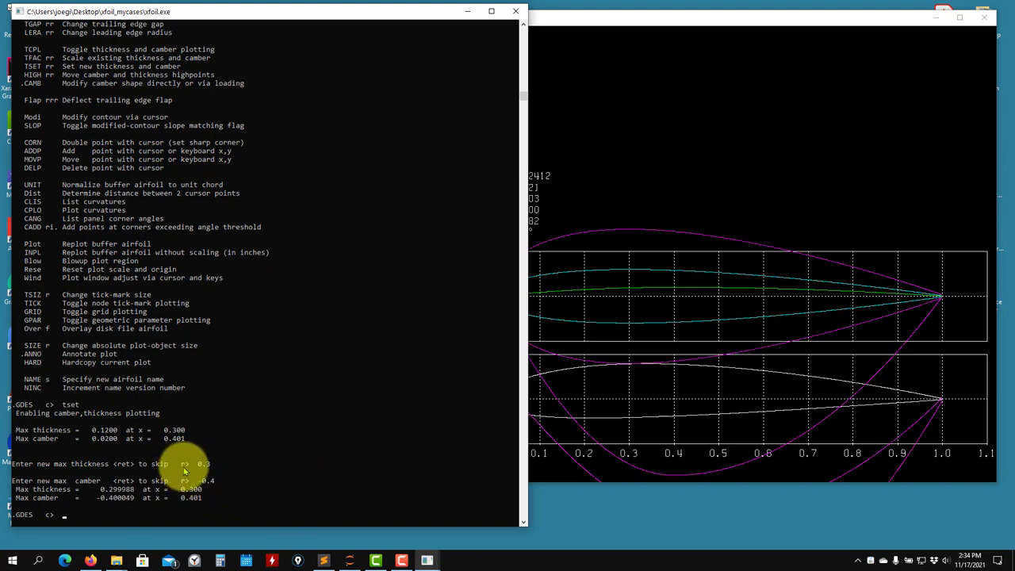
text(gset)
key(Return)
Step: Use TSET to set the maximum thickness to 0.12 and maximum camber to -0.02, and check the plotted shape
text(tse)
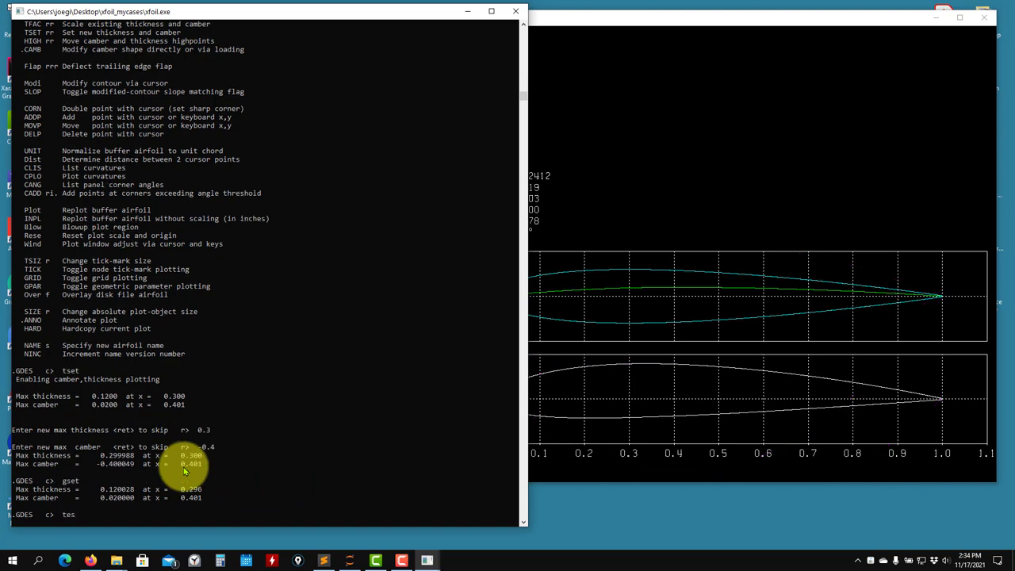
text(t)
key(Return)
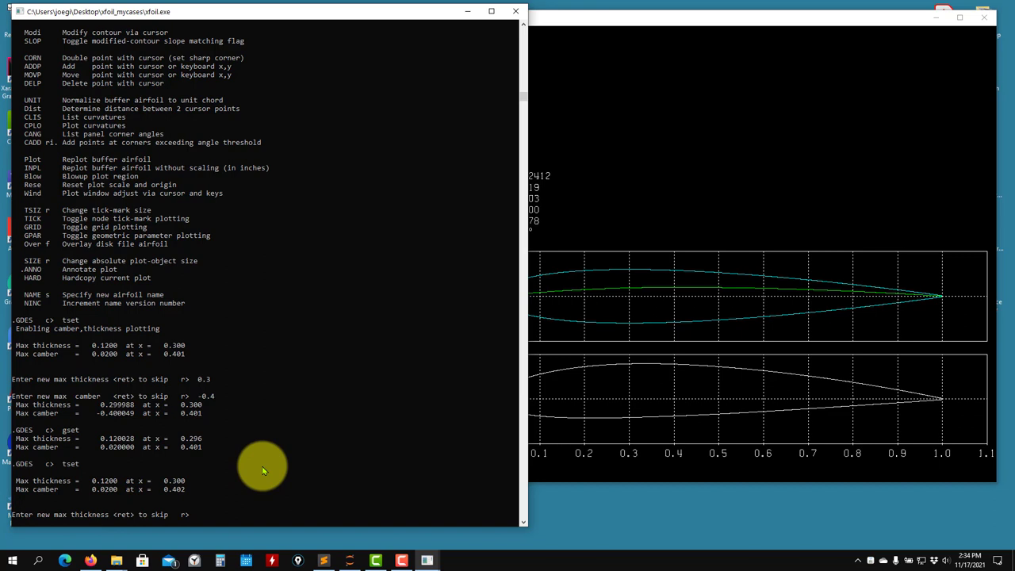
text(0.12)
key(Return)
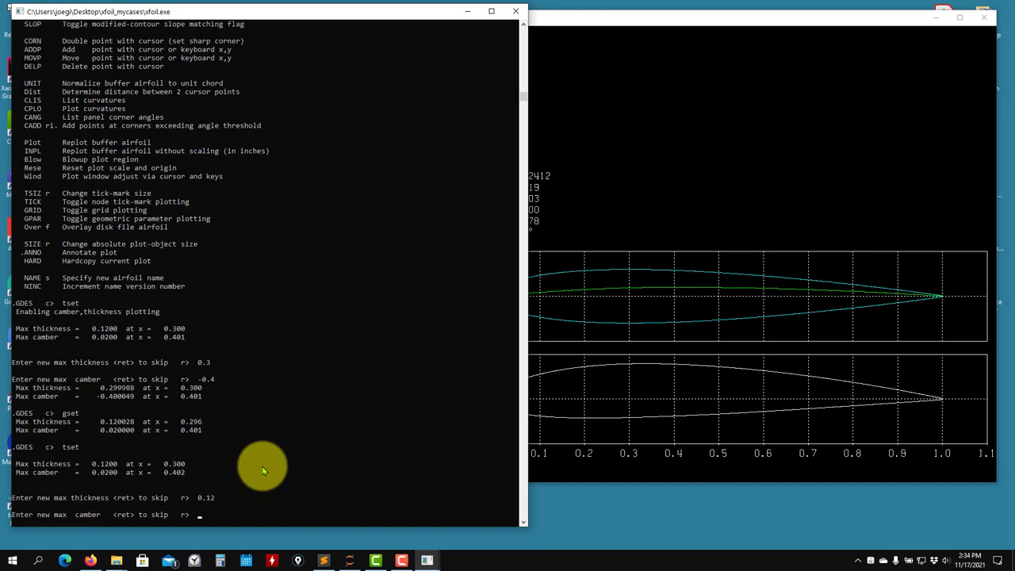
text(-0.02)
key(Return)
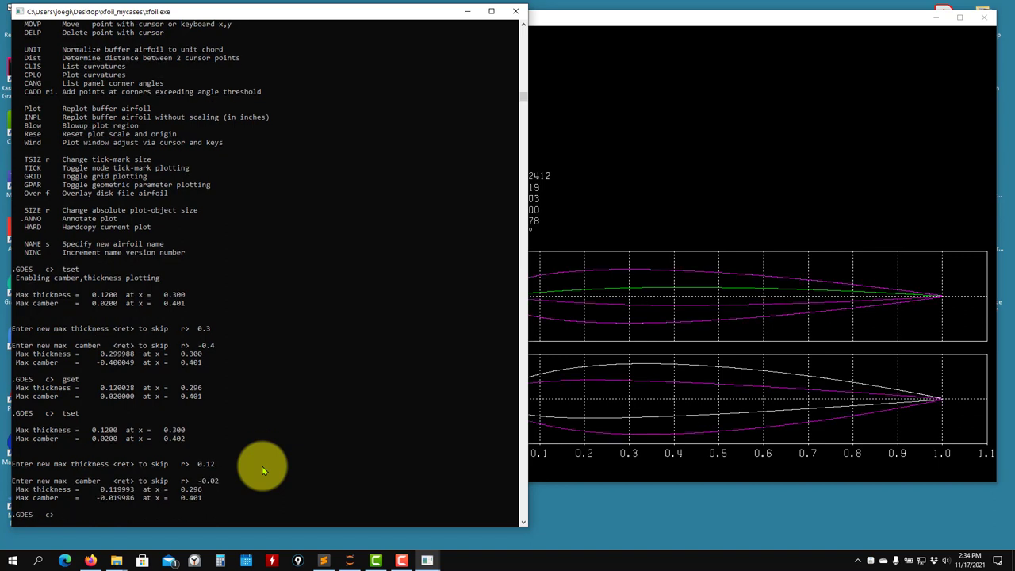
click(907, 423)
click(242, 312)
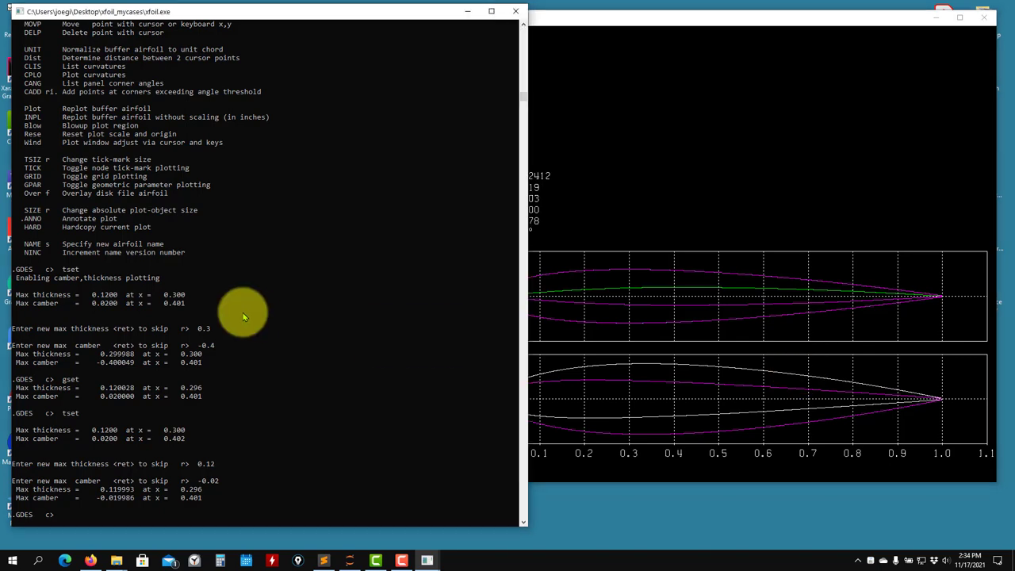
Step: Apply the buffer airfoil as the current airfoil with EXEC and check its paneling with PPAR from the top level
text(exec)
key(Return)
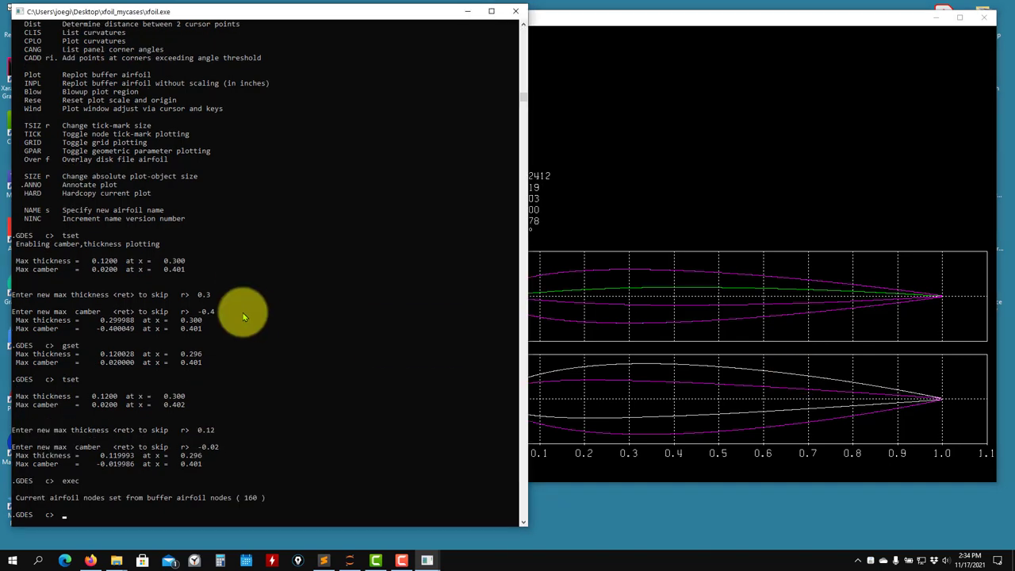
key(Return)
text(ppar)
key(Return)
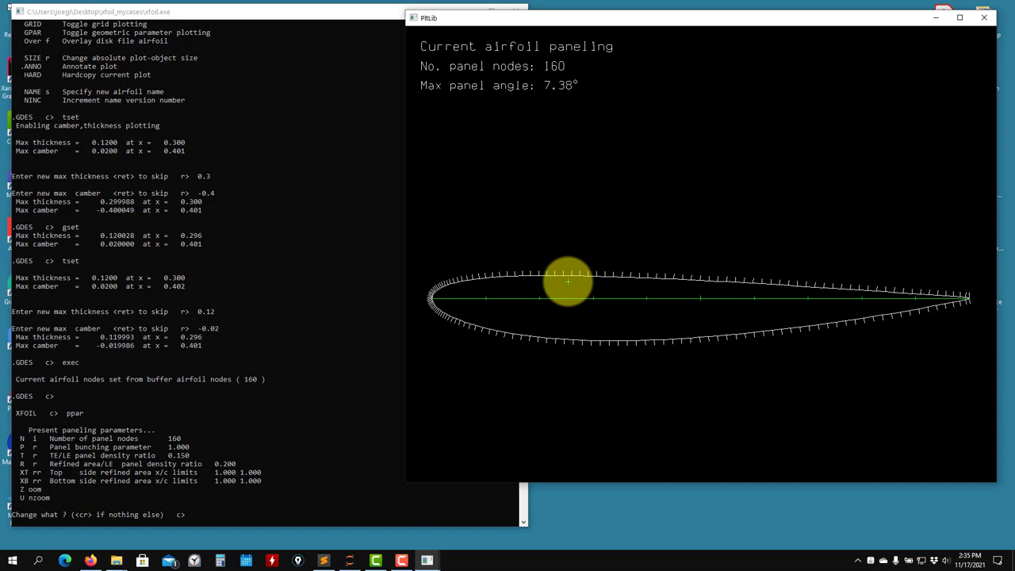
click(115, 228)
key(Return)
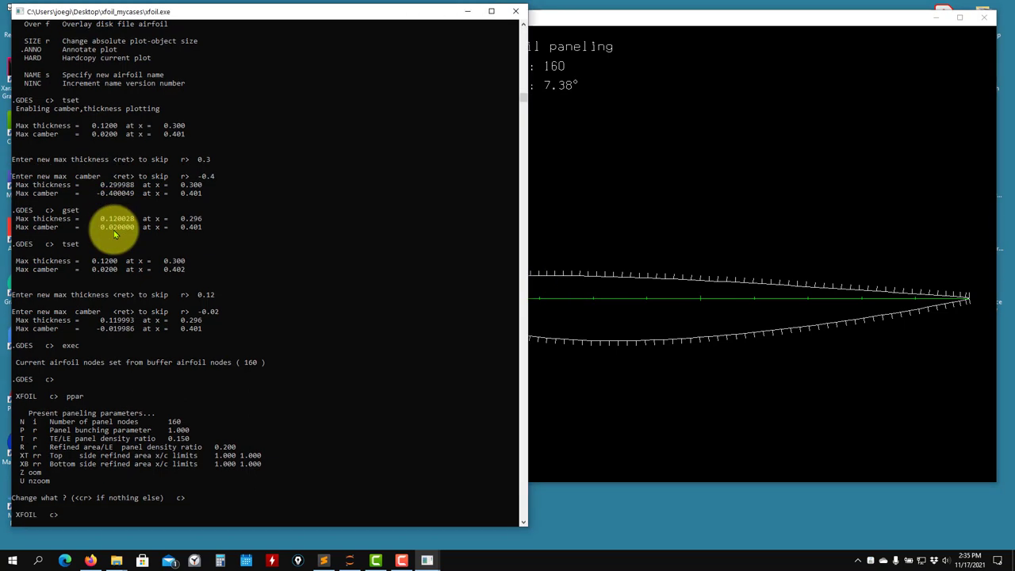
Step: Reload the original NACA 2412 and plot its paneling with PPAR for comparison, leaving the paneling menu
text(naca 2412)
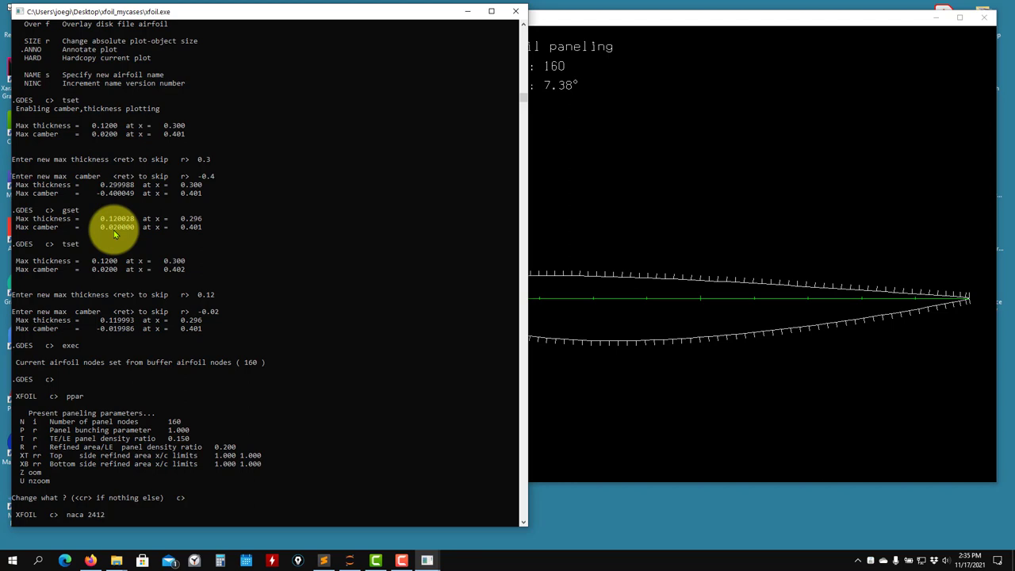
key(Return)
text(ppar)
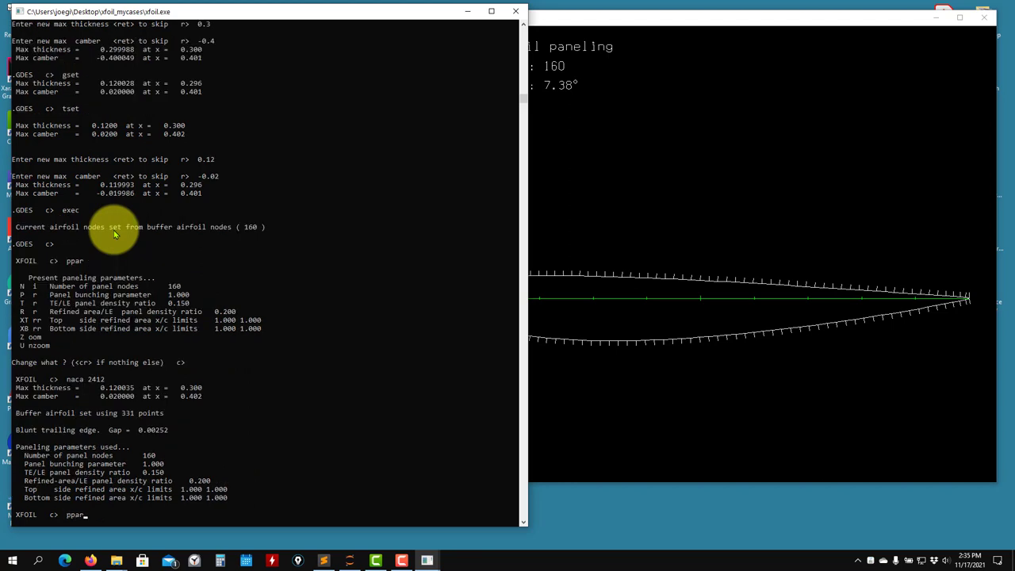
key(Return)
key(Return)
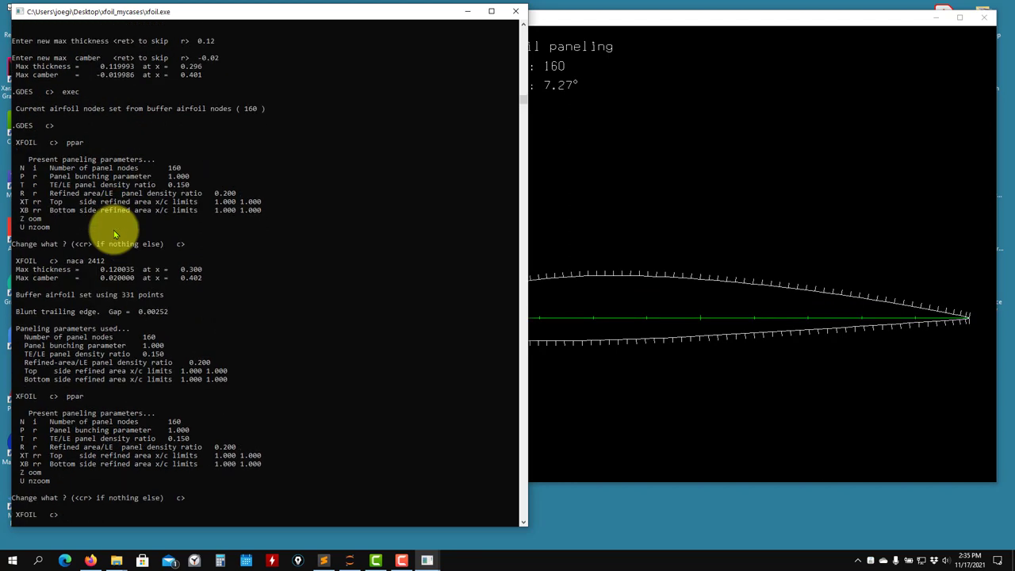
Step: Enter GDES with the reloaded airfoil, list its commands, and view the buffer airfoil plot
text(gdes)
key(Return)
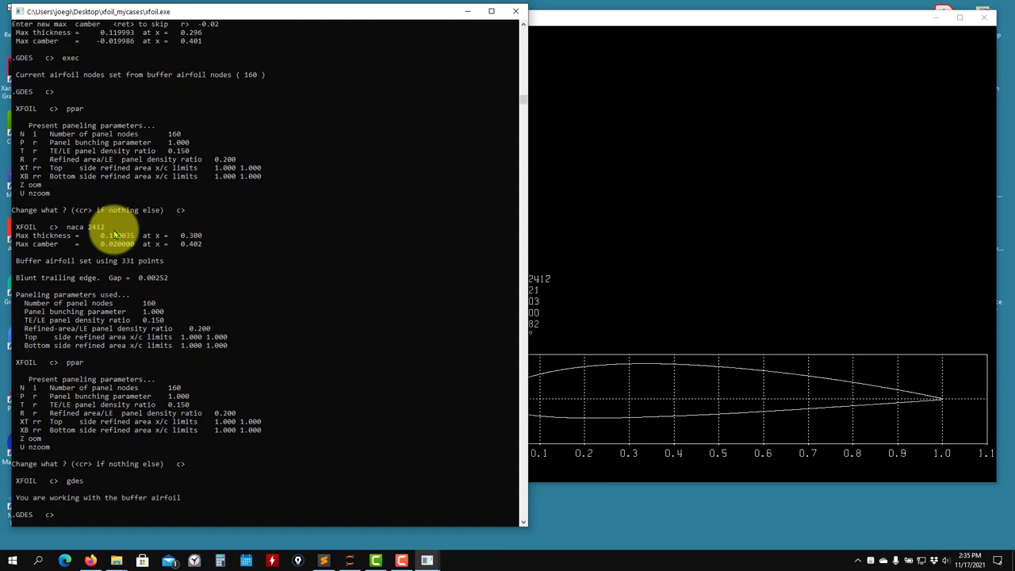
text(?)
key(Return)
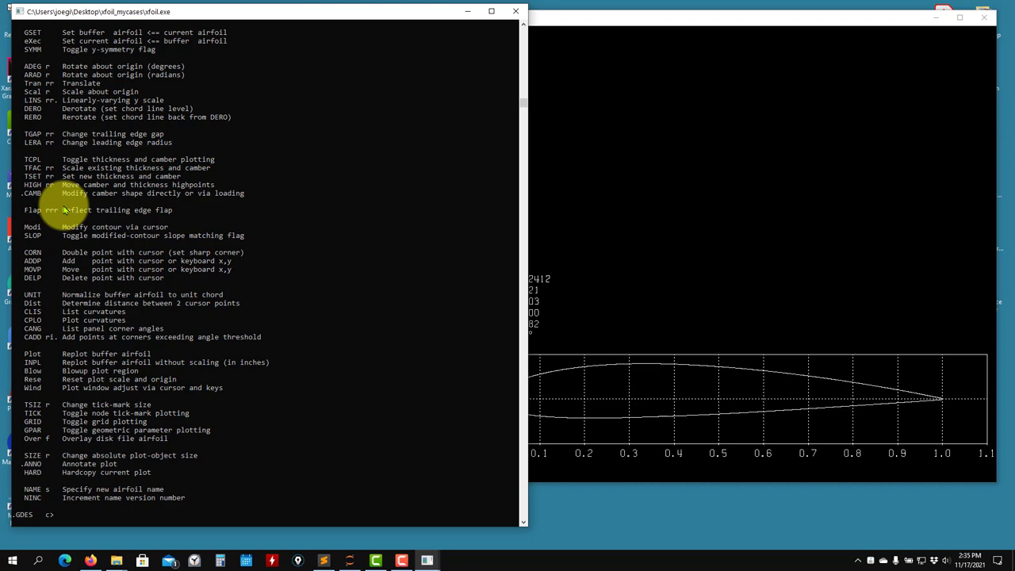
click(615, 262)
click(261, 293)
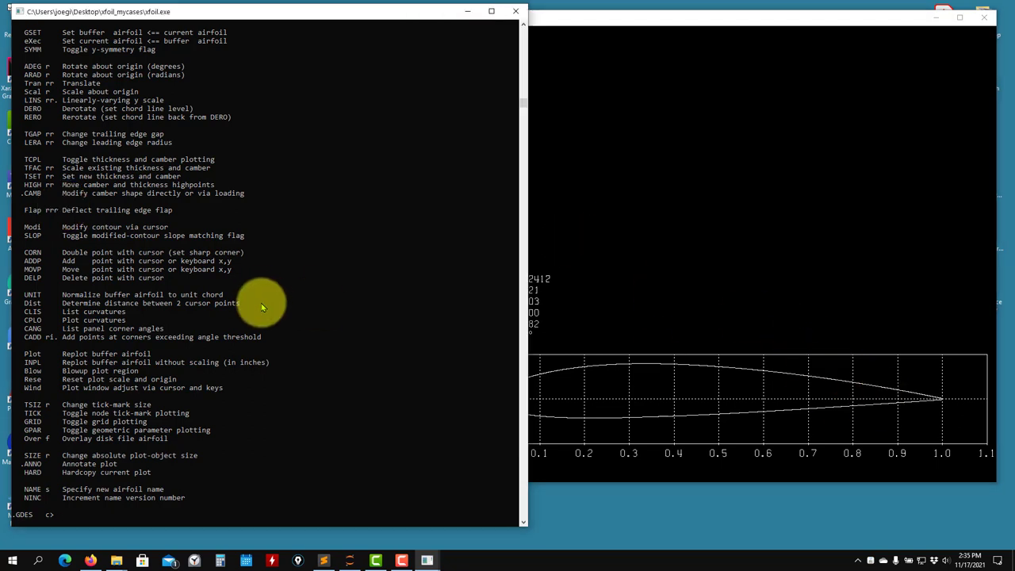
Step: Start the FLAP command and place the trailing-edge flap hinge at x = 0.8, y = 0
text(flap)
key(Return)
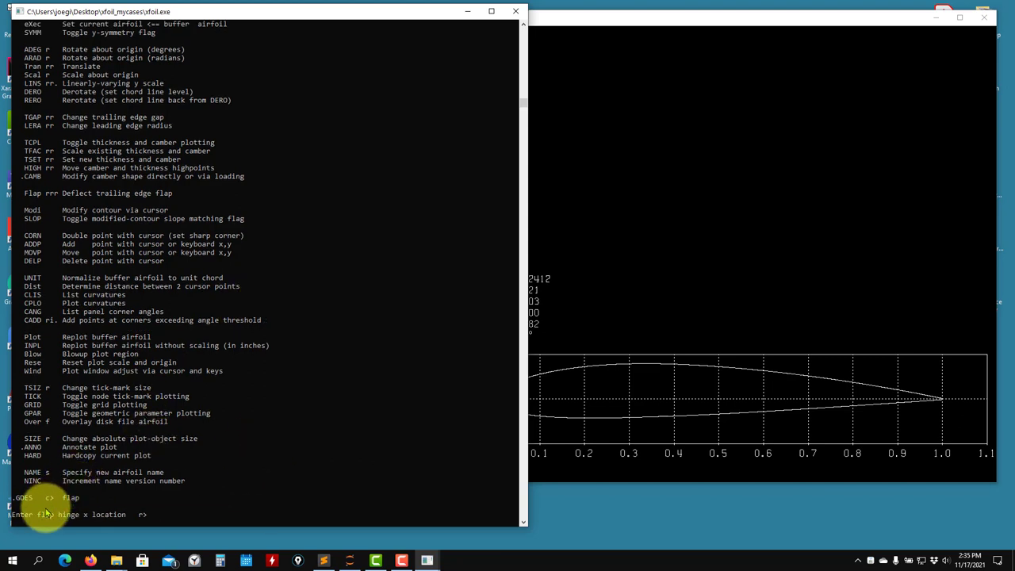
click(900, 440)
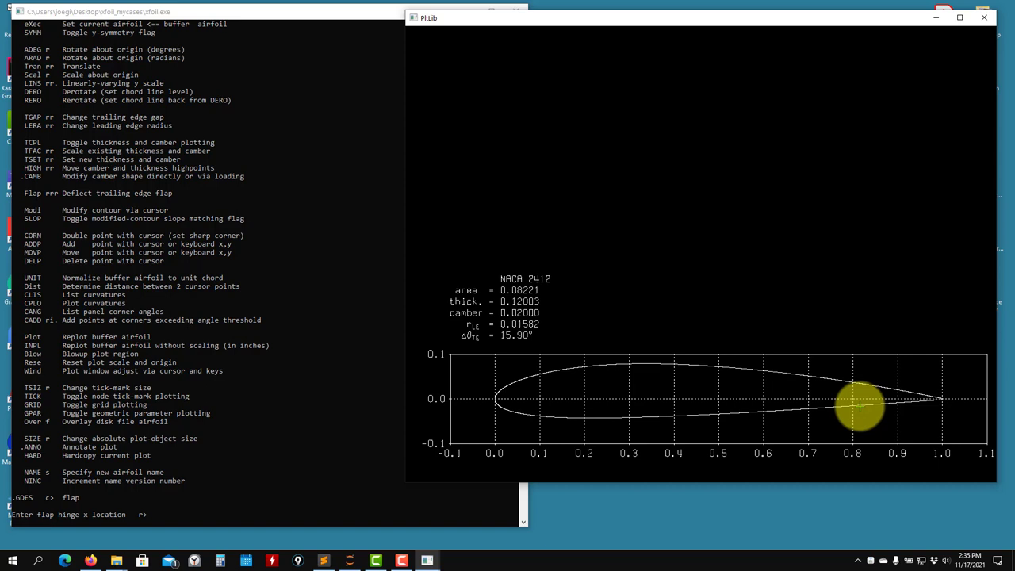
click(271, 398)
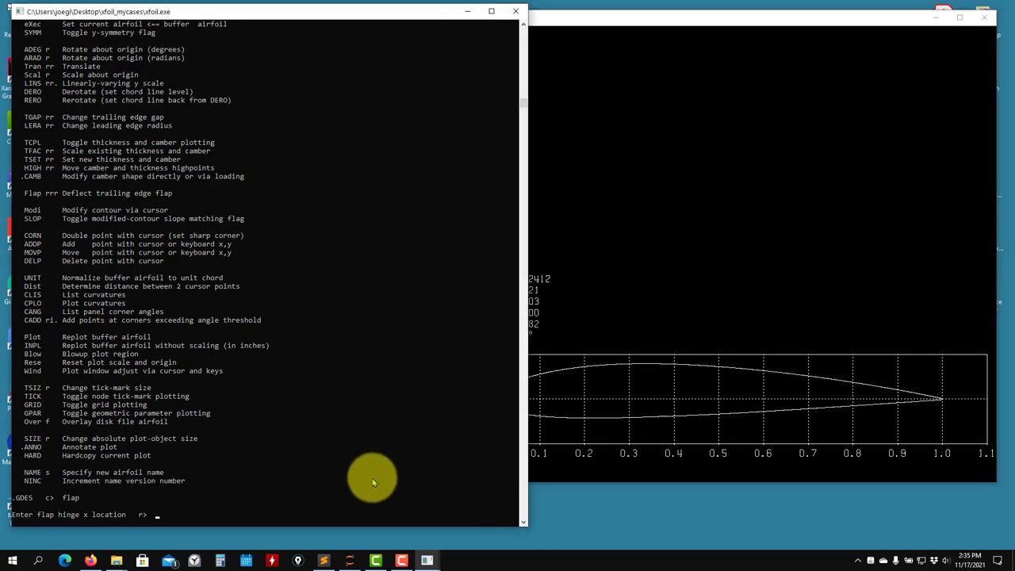
text(0.8)
key(Return)
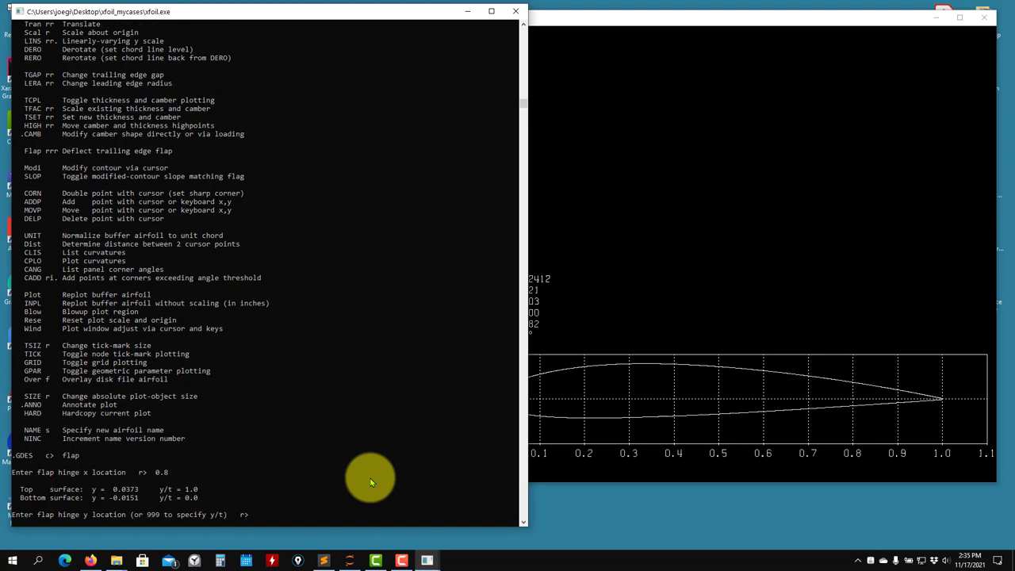
click(887, 452)
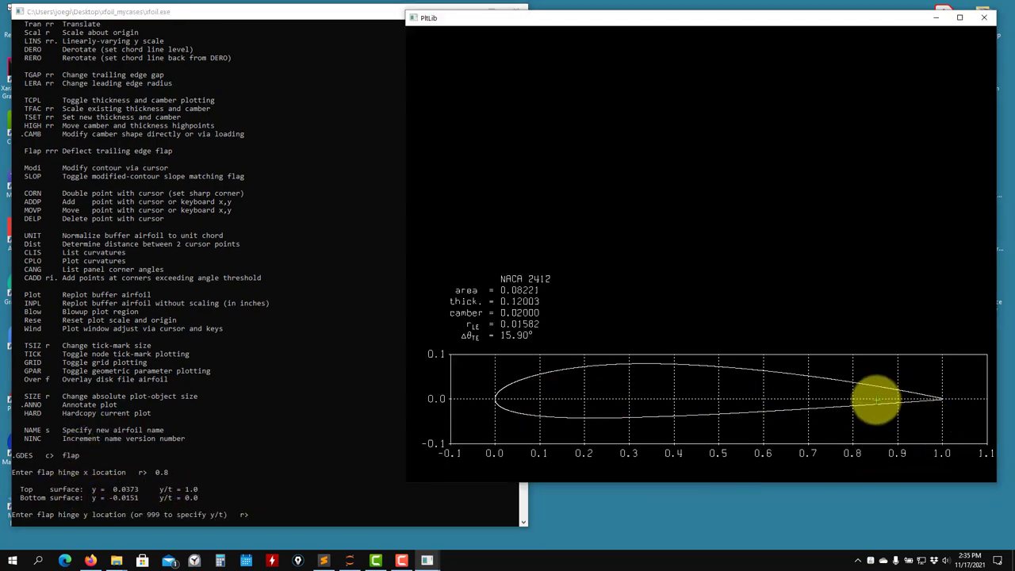
click(279, 398)
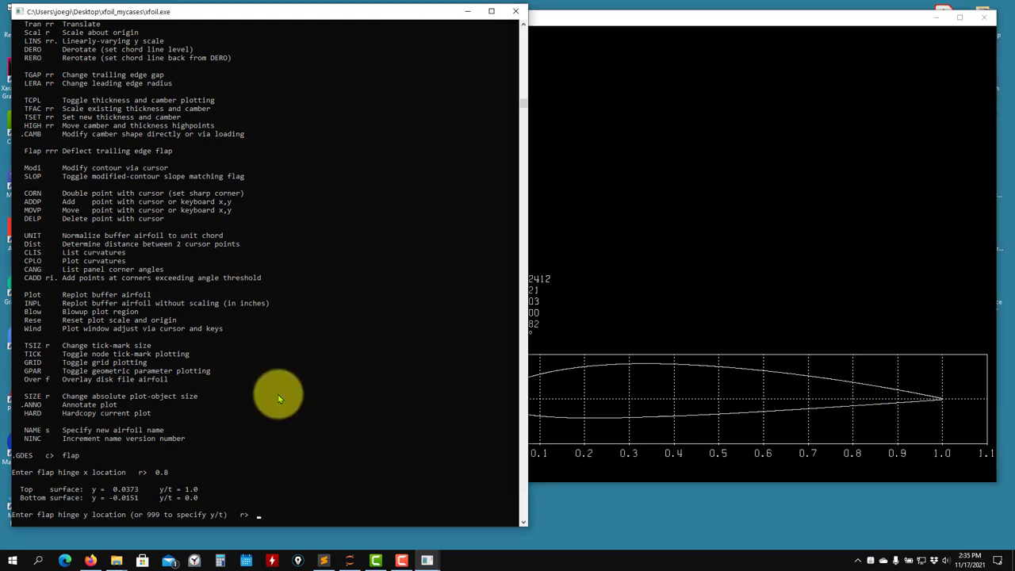
text(0)
key(Return)
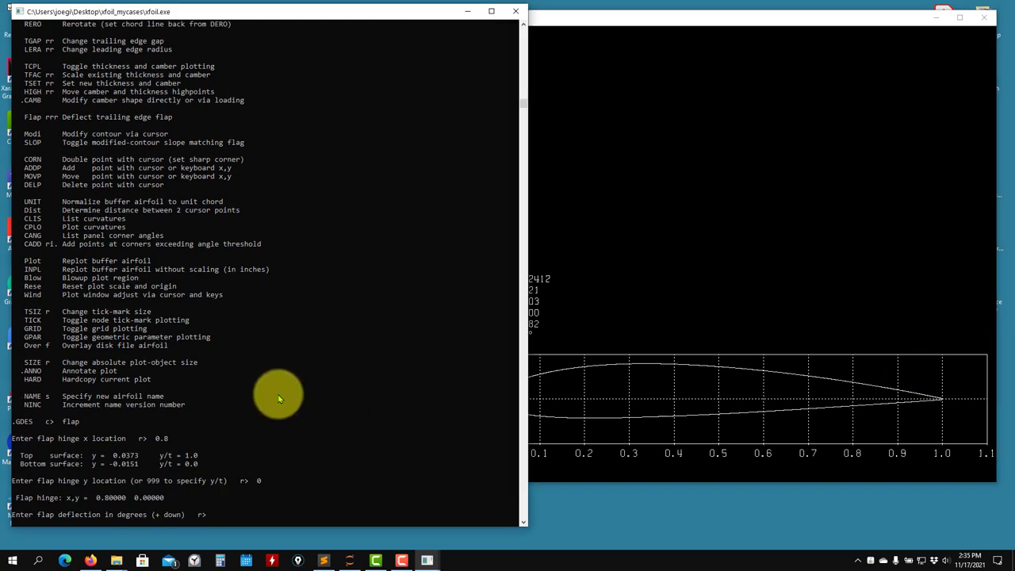
Step: Set the trailing-edge flap deflection to 20 degrees and check the deflected shape in the plot
click(844, 382)
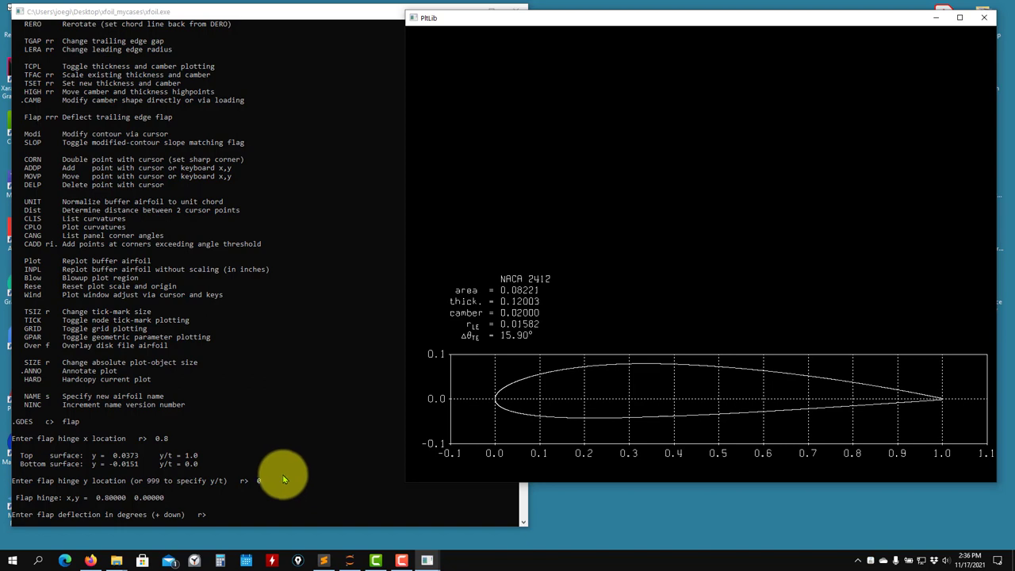
click(258, 480)
text(20)
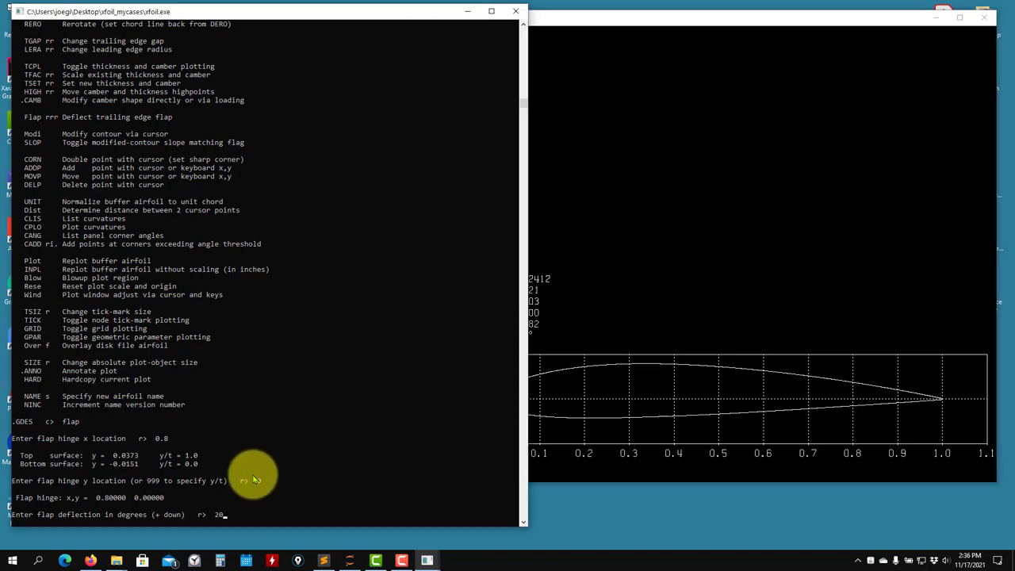
key(Return)
click(852, 458)
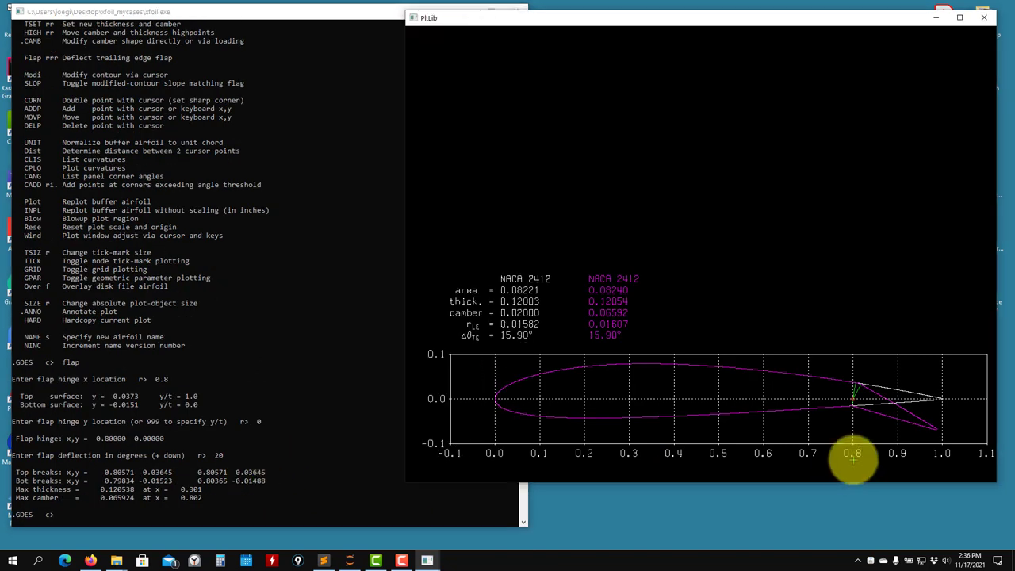
Step: Apply the flapped buffer airfoil as the current airfoil with EXEC and inspect its paneling with PPAR from the top level
click(280, 378)
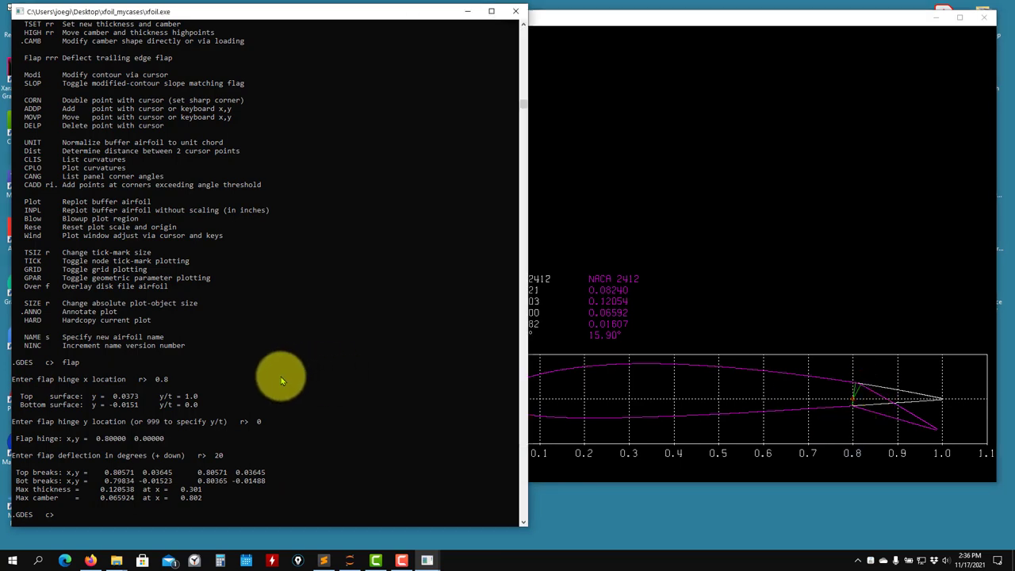
text(exec)
key(Return)
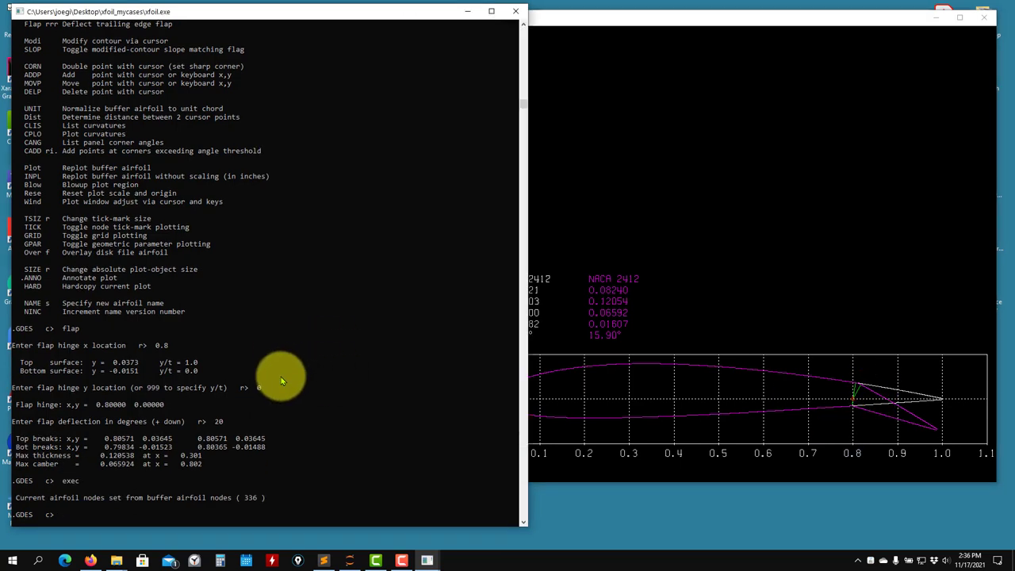
key(Return)
text(ppar)
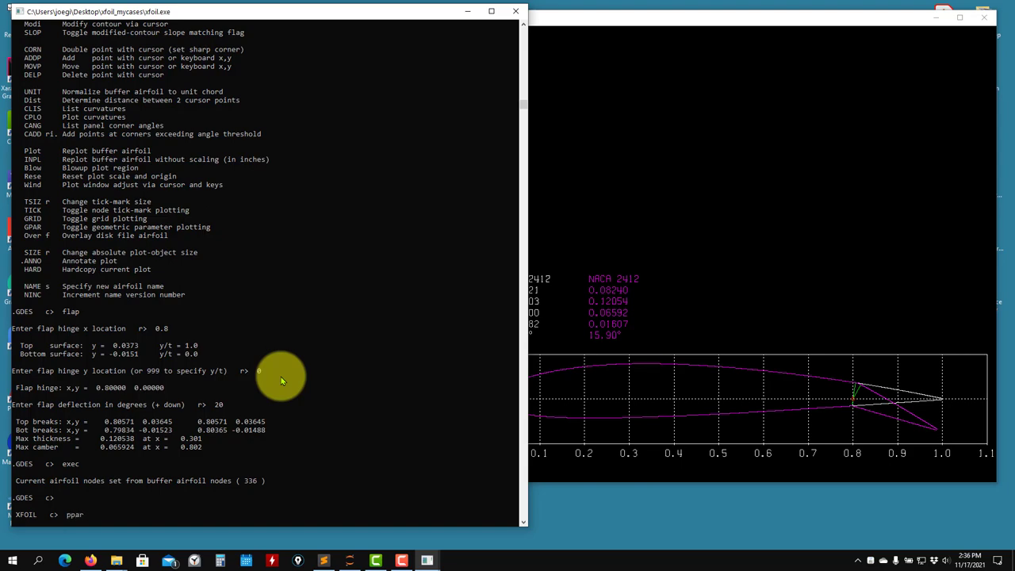
key(Return)
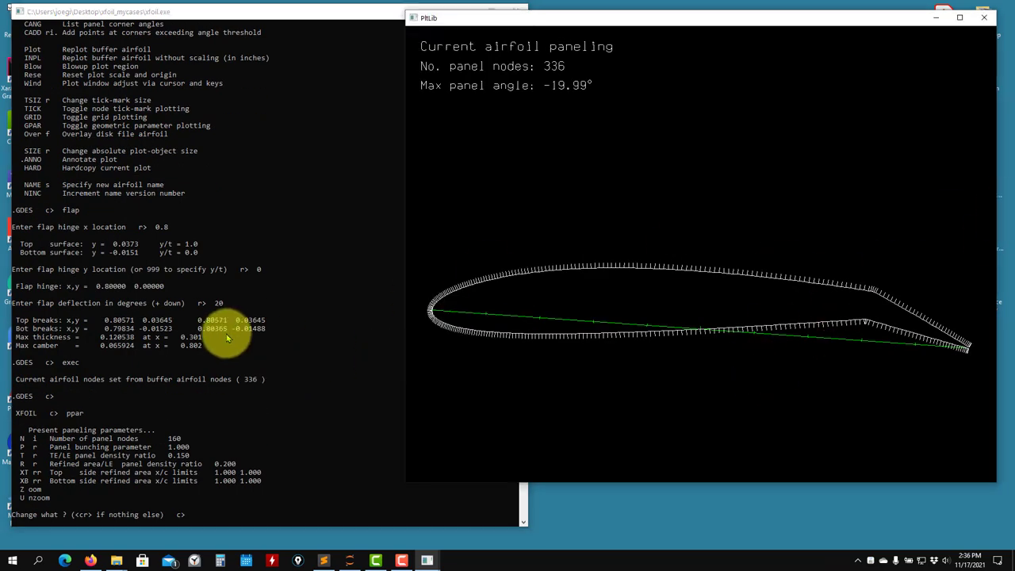
click(210, 340)
key(Return)
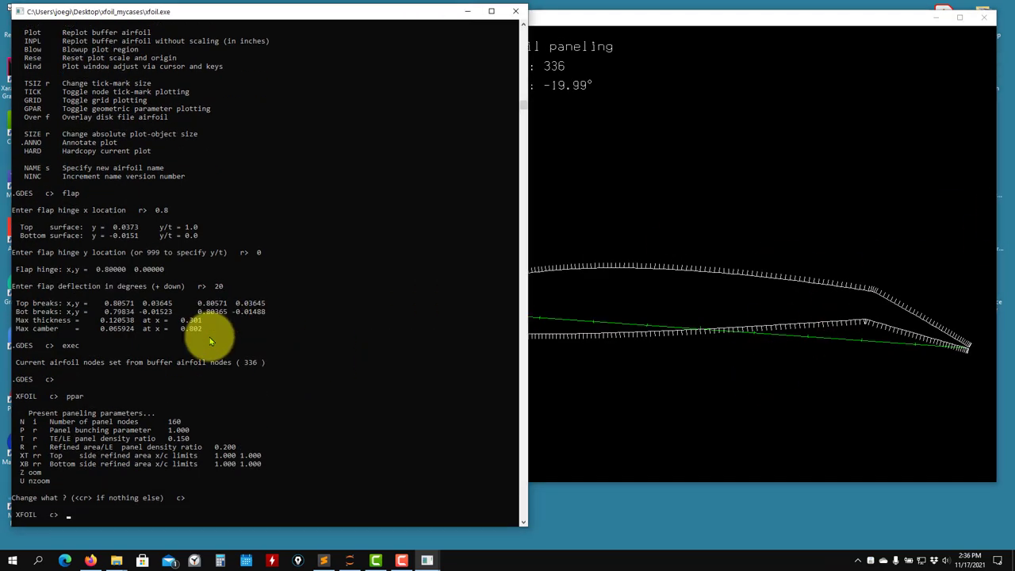
click(594, 308)
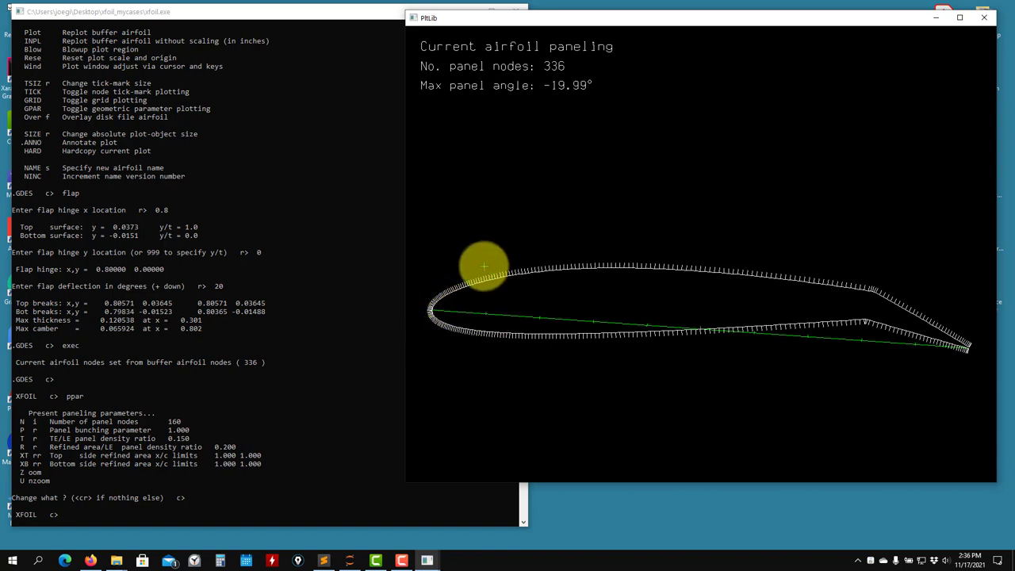
click(216, 465)
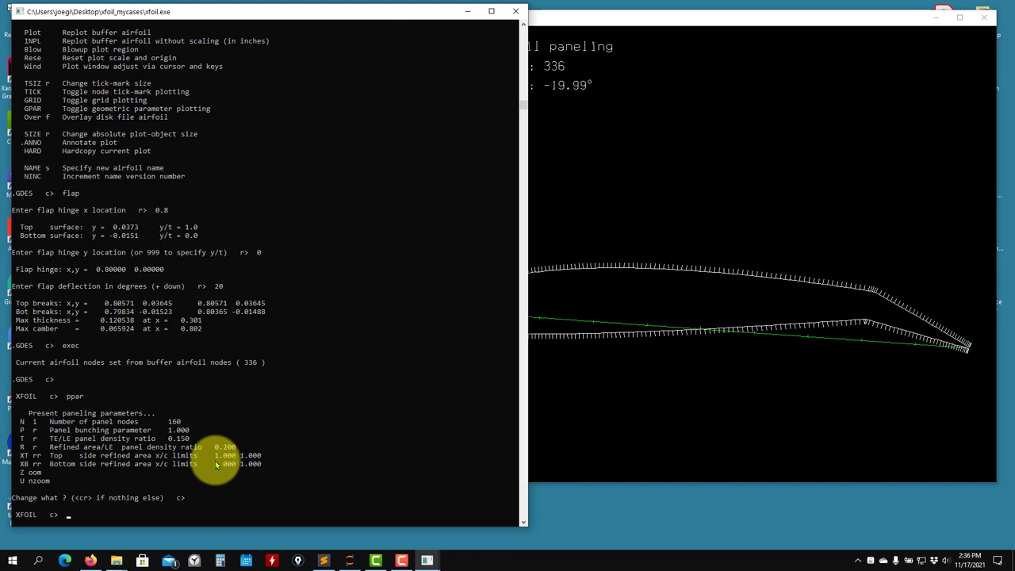
Step: Re-enter GDES and start a second FLAP near the leading edge with its hinge at x = 0.1, y = 0
text(gdes)
key(Return)
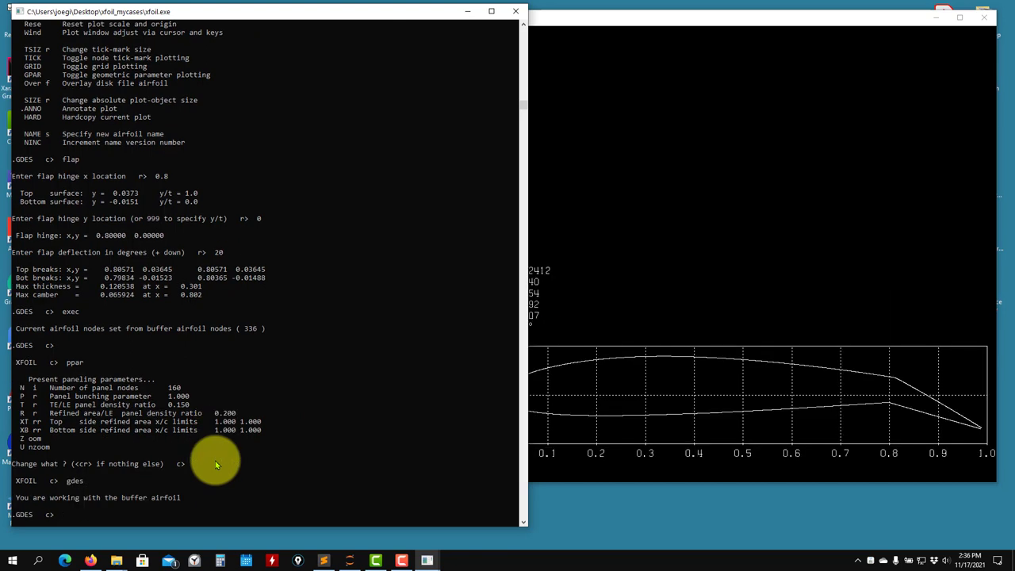
click(352, 392)
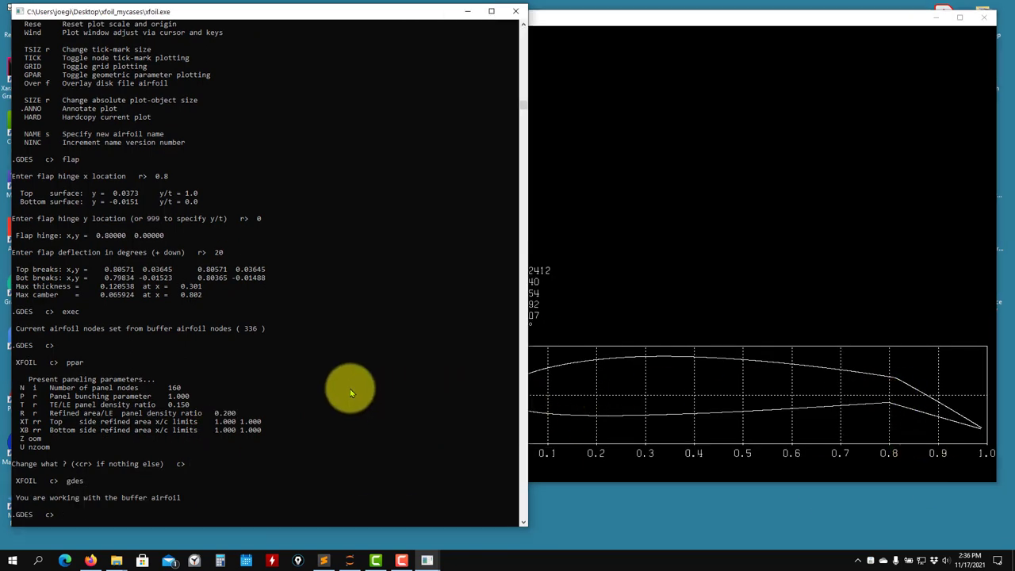
text(flap)
key(Return)
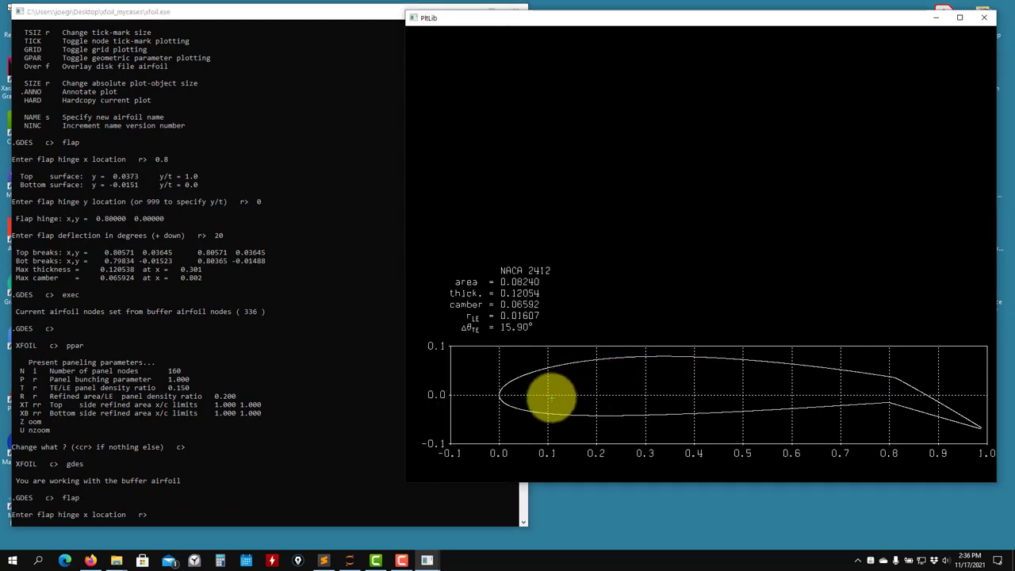
click(232, 379)
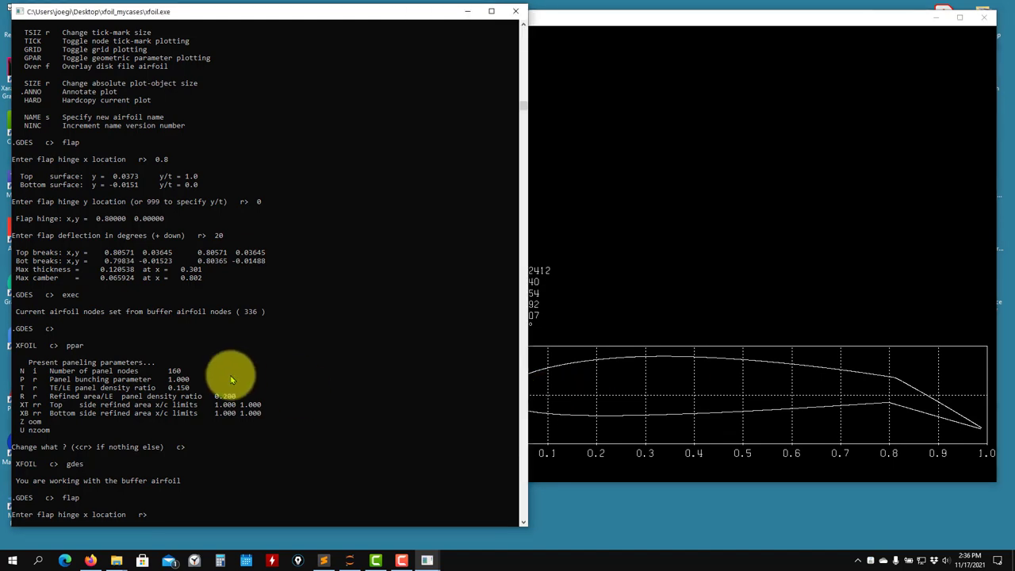
text(0.1)
key(Return)
text(0)
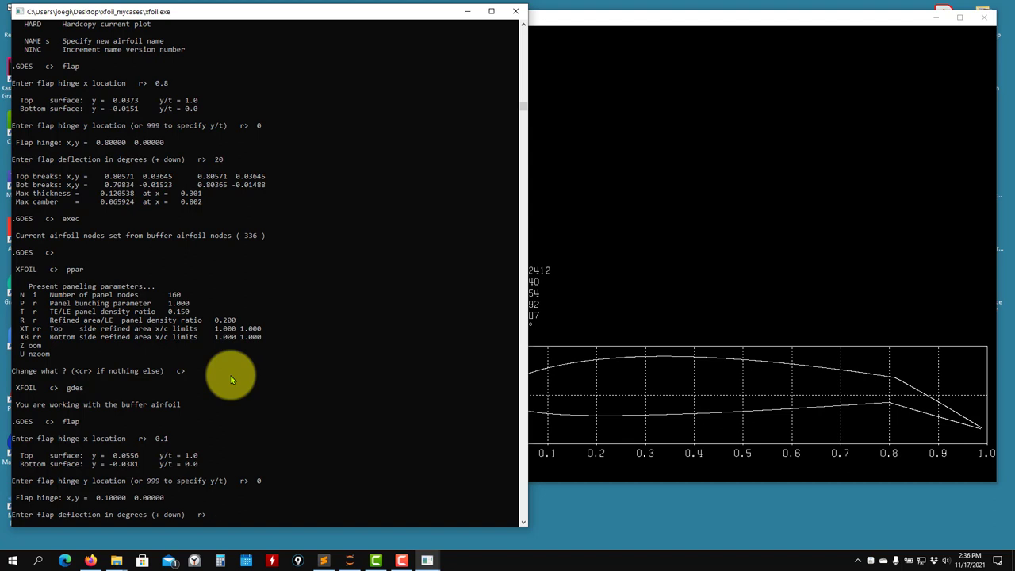
Step: Set the deflection about the forward hinge to 10 degrees and examine the plotted shape
click(529, 380)
click(347, 380)
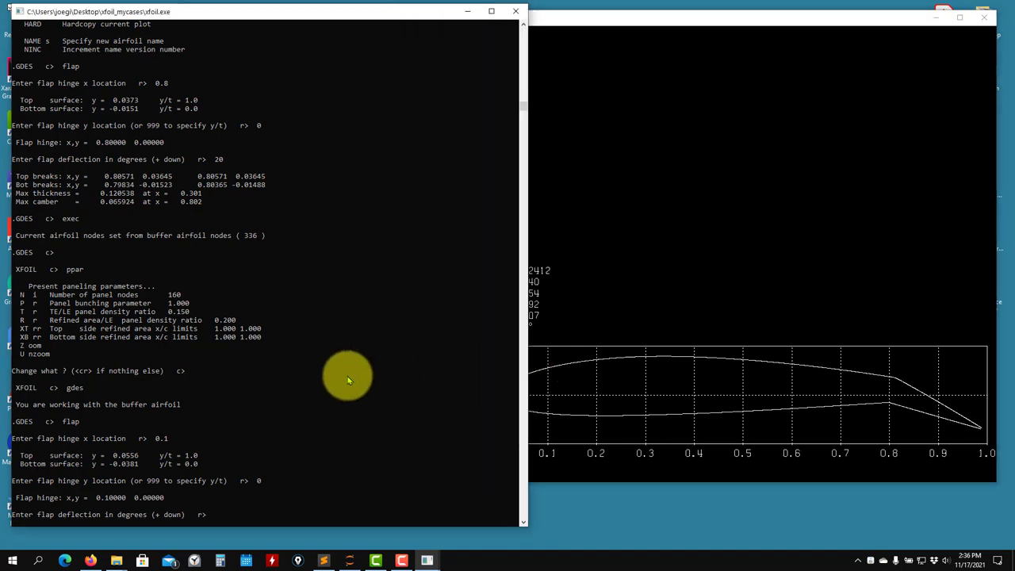
text(10)
key(Return)
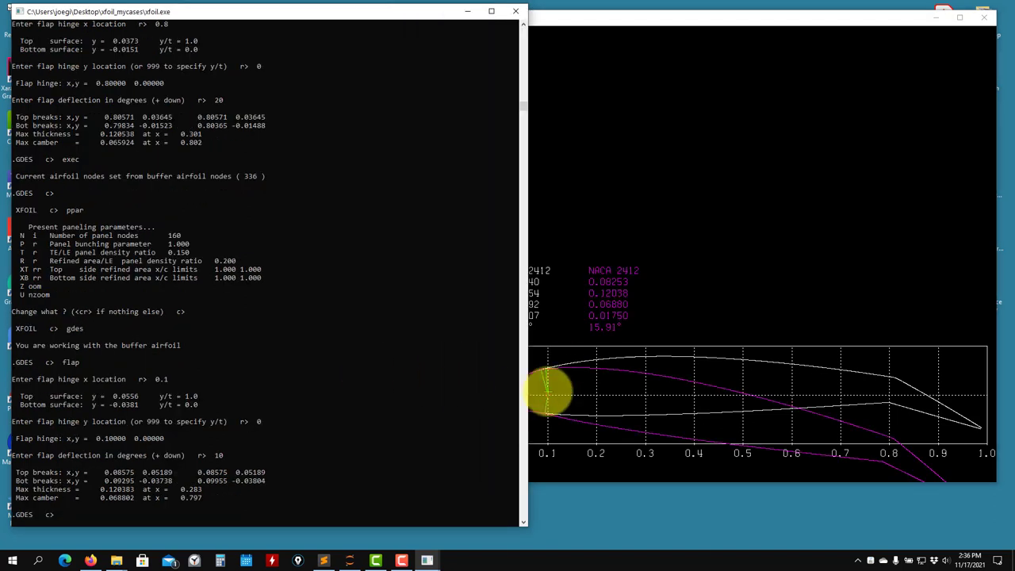
click(561, 393)
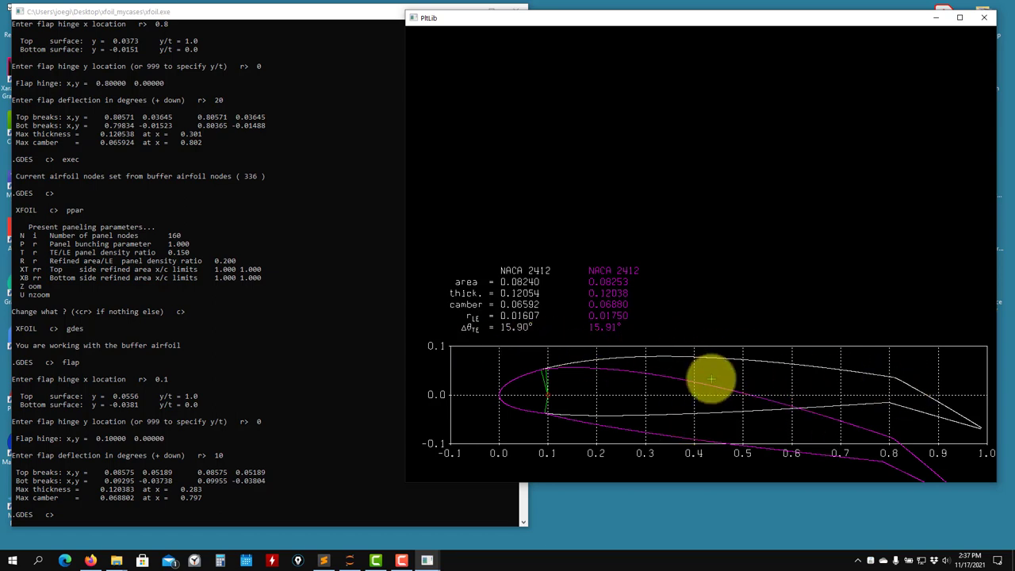
Step: Apply the doubly deflected buffer airfoil with EXEC and view its paneling with PPAR, leaving the paneling menu
click(262, 351)
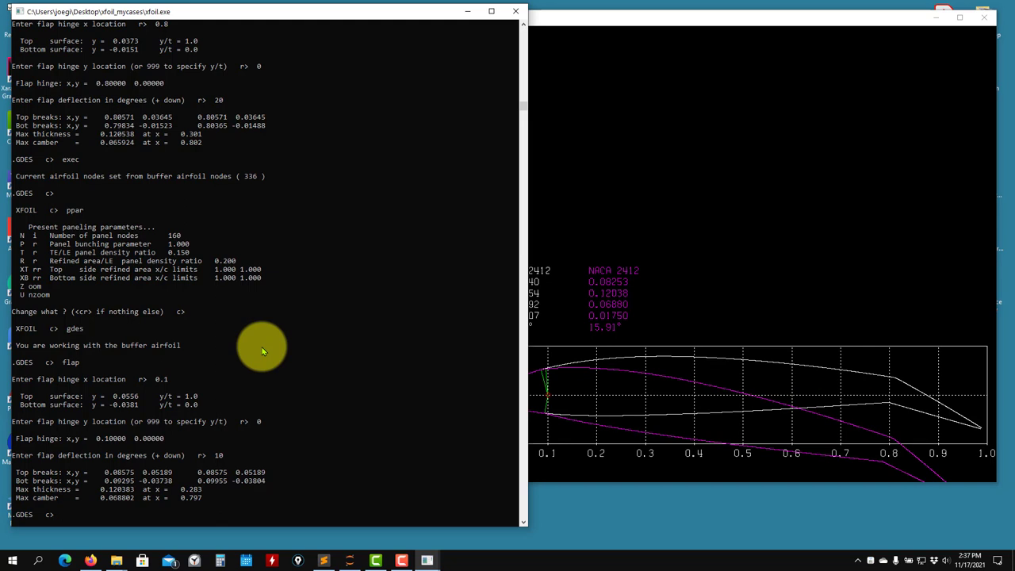
text(exec)
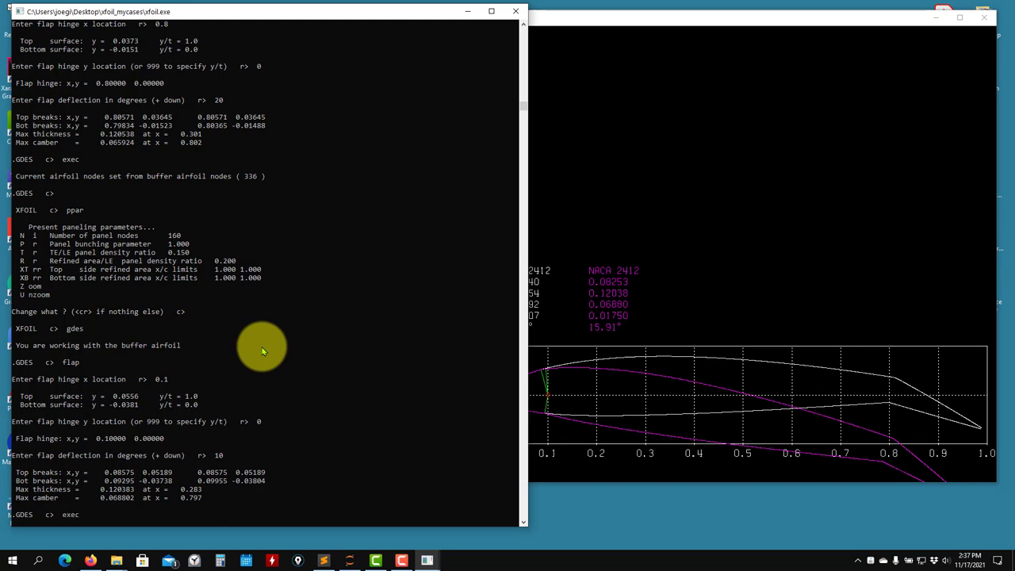
key(Return)
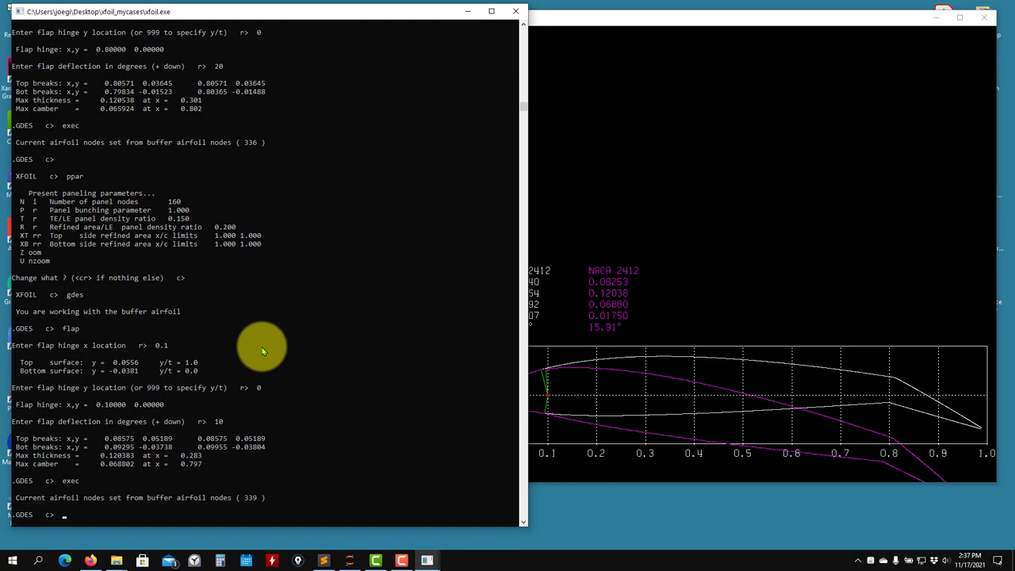
key(Return)
text(ppar)
key(Return)
click(773, 270)
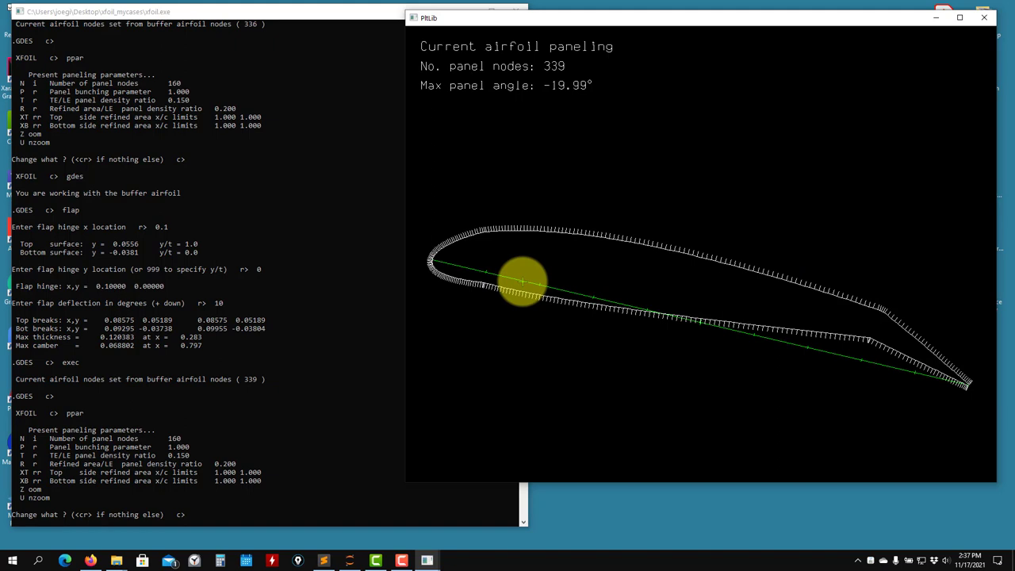
click(299, 343)
key(Return)
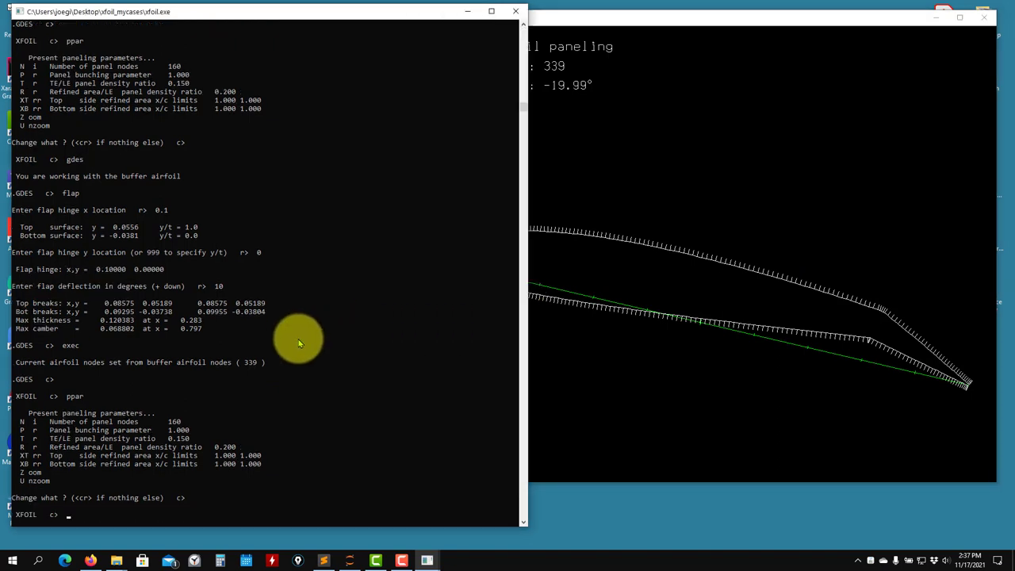
Step: Return to GDES, list its commands, and view the buffer airfoil with both deflections
text(gdes)
key(Return)
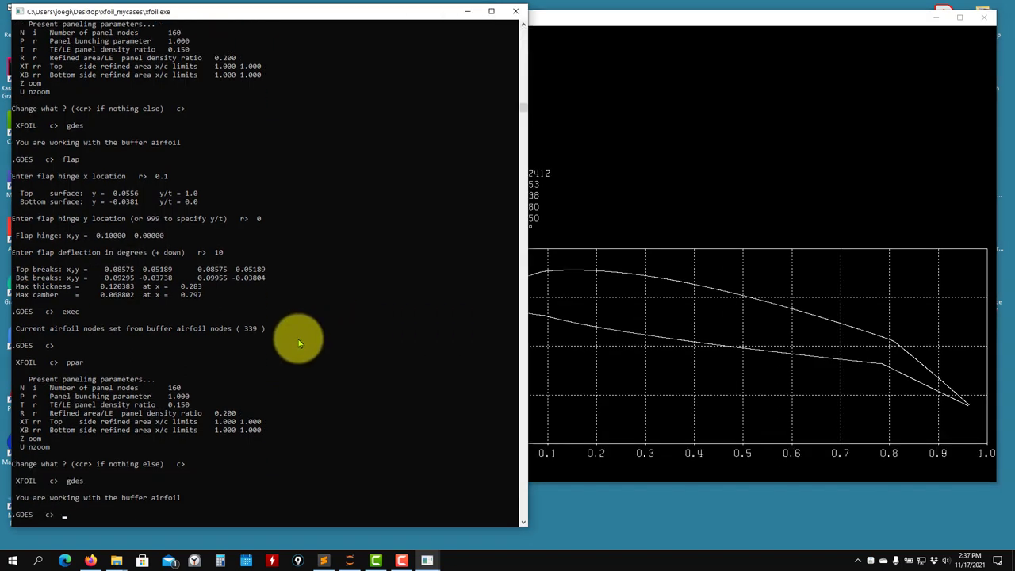
text(?)
key(Return)
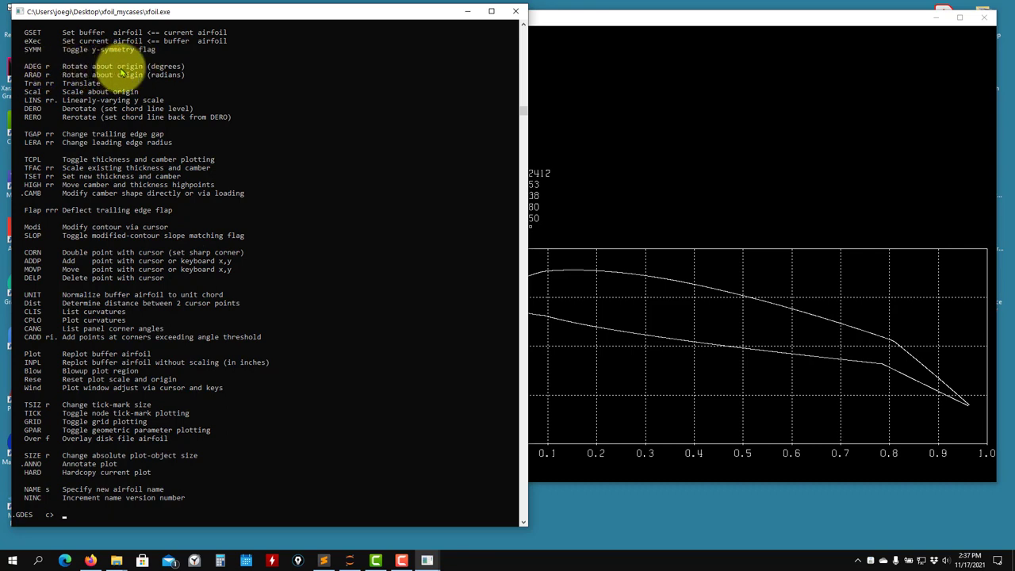
click(682, 328)
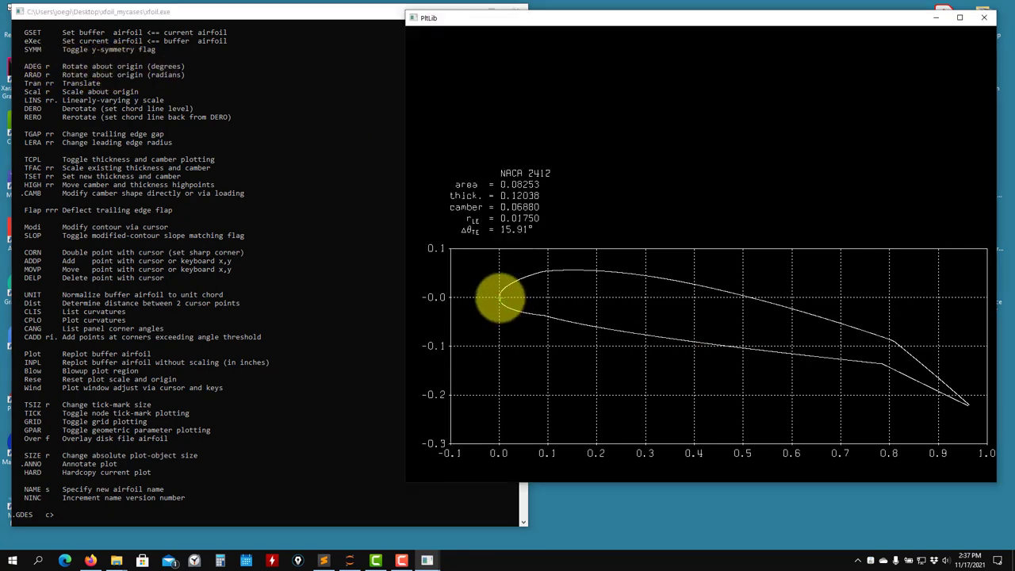
Step: Rotate the buffer airfoil about the origin by 10 degrees with ADEG
click(214, 224)
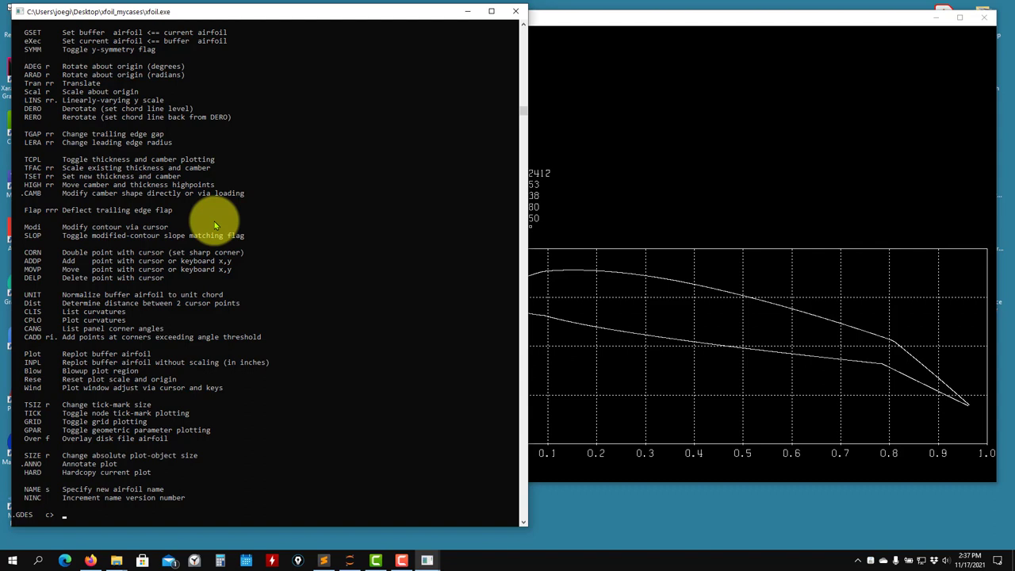
text(adeg)
key(Return)
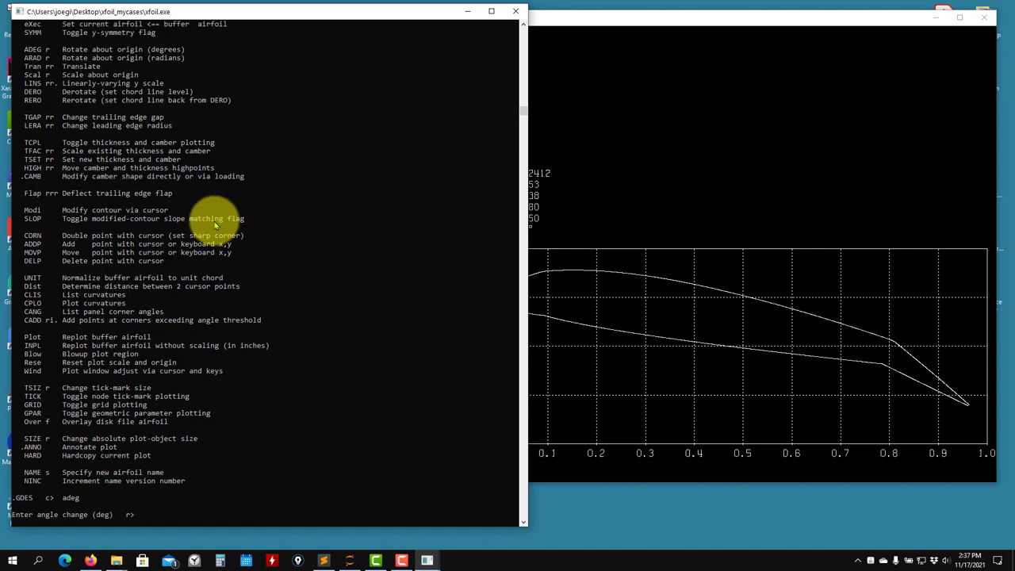
text(10)
key(Return)
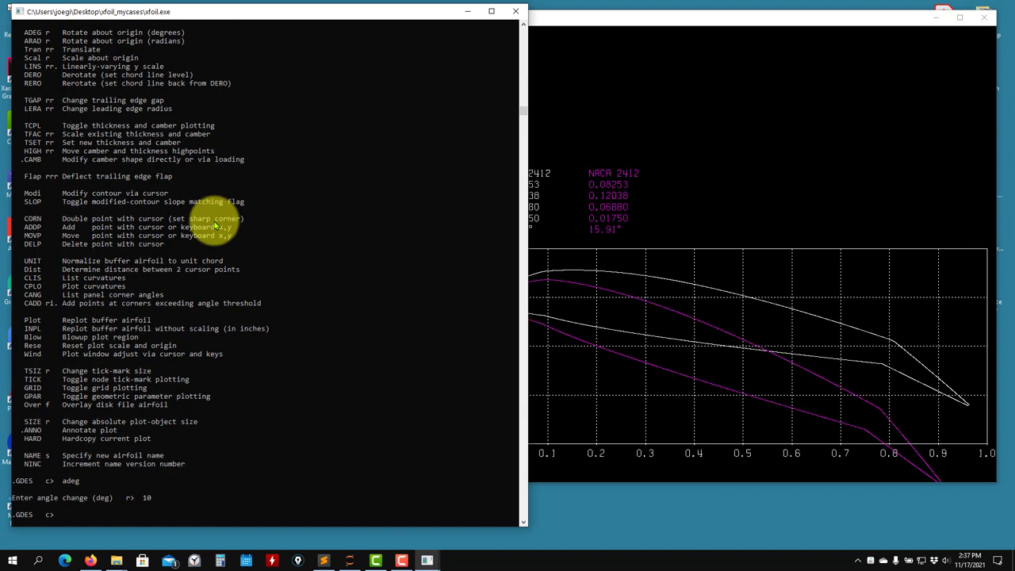
Step: Apply a further ADEG rotation of -20 degrees to the buffer airfoil
text(adeg)
key(Return)
text(-2)
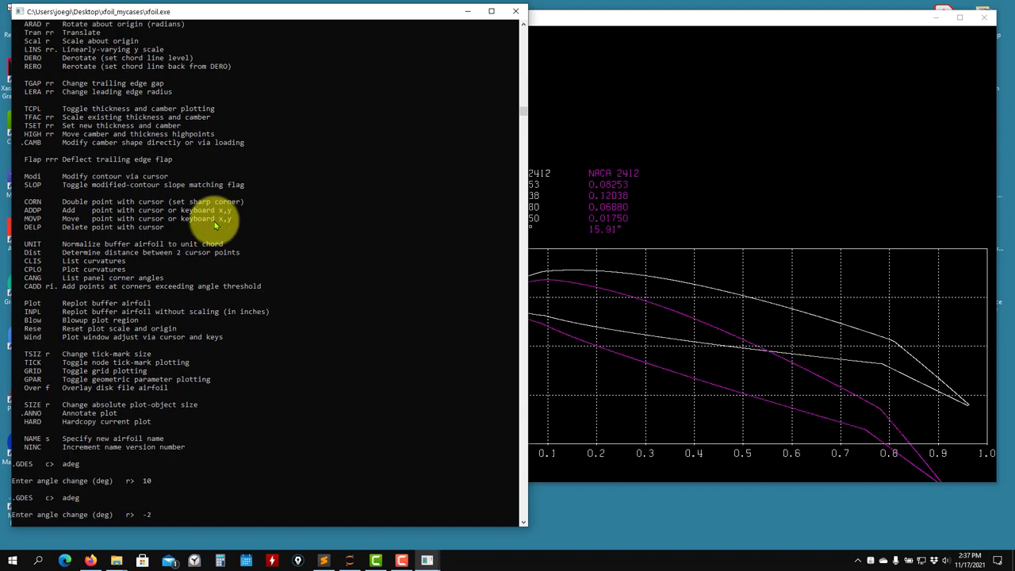
text(0)
key(Return)
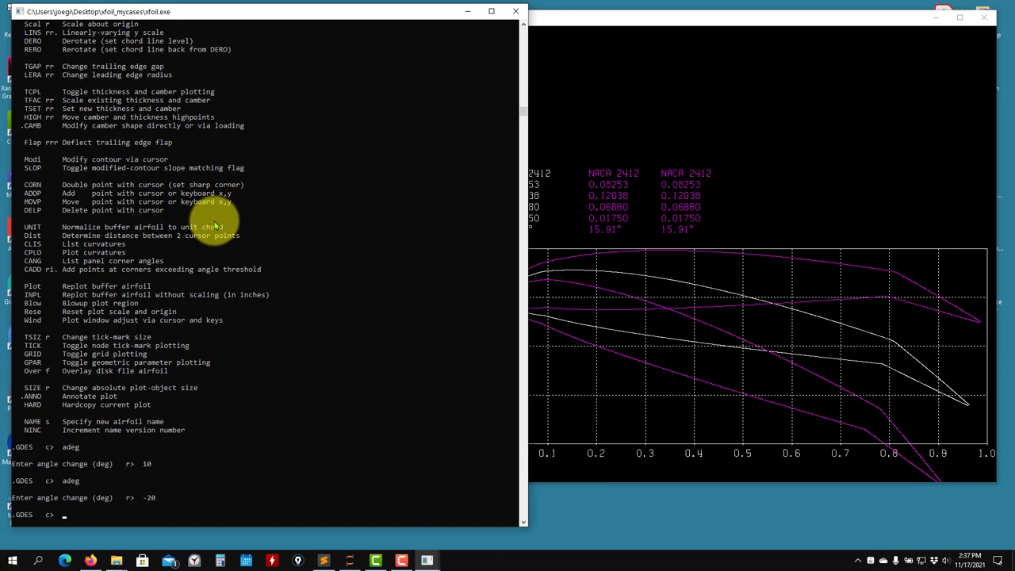
Step: Apply the rotated buffer airfoil with EXEC, leave GDES and view its paneling with PPAR
text(ex)
text(ec)
key(Return)
key(Return)
text(ppar)
key(Return)
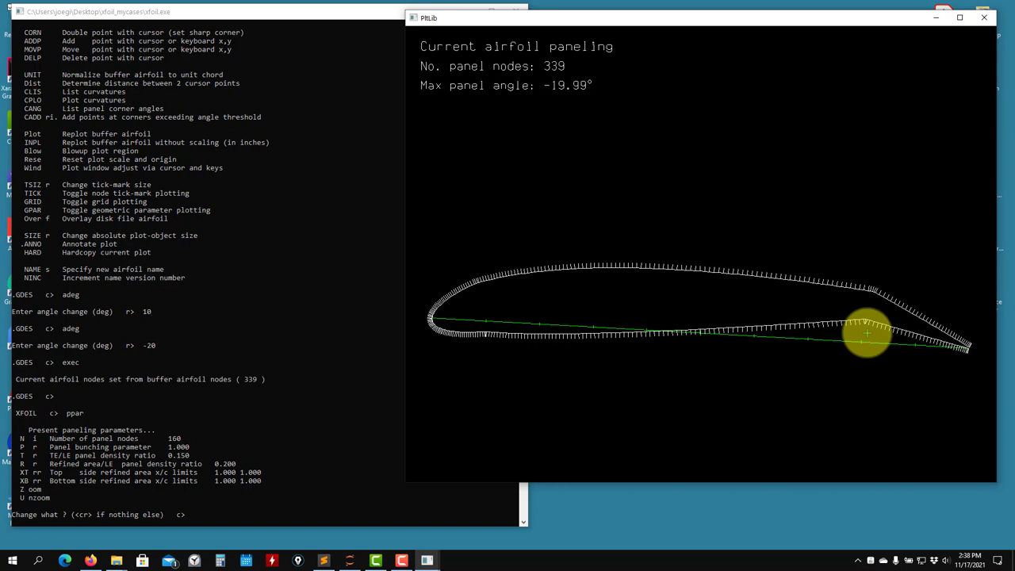
Step: Switch to the airfoil_plots1 Jupyter notebook in Firefox, review the lift, drag, moment and polar plots, and return to XFOIL
click(92, 559)
click(635, 12)
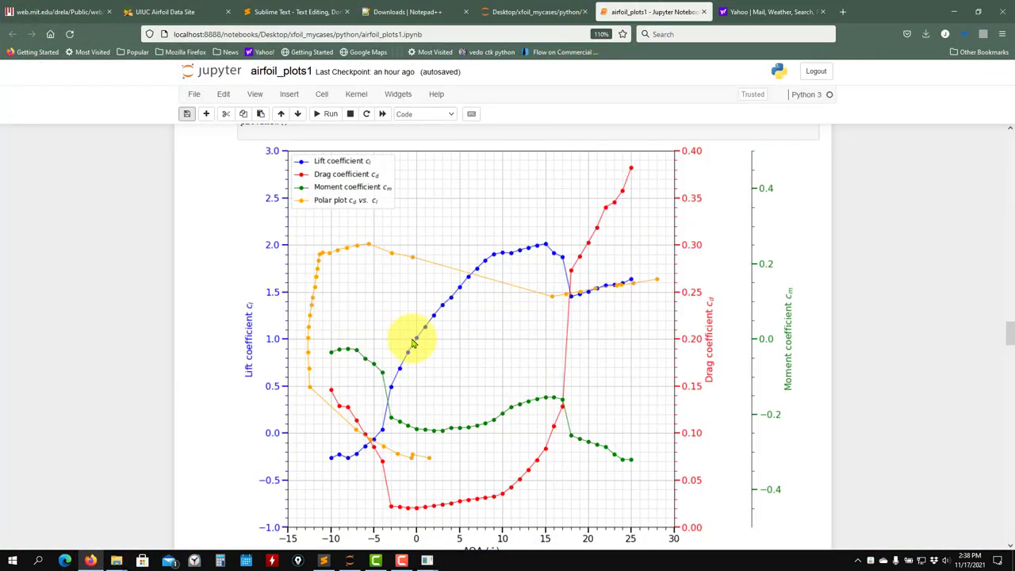
scroll(436, 325, up, 15)
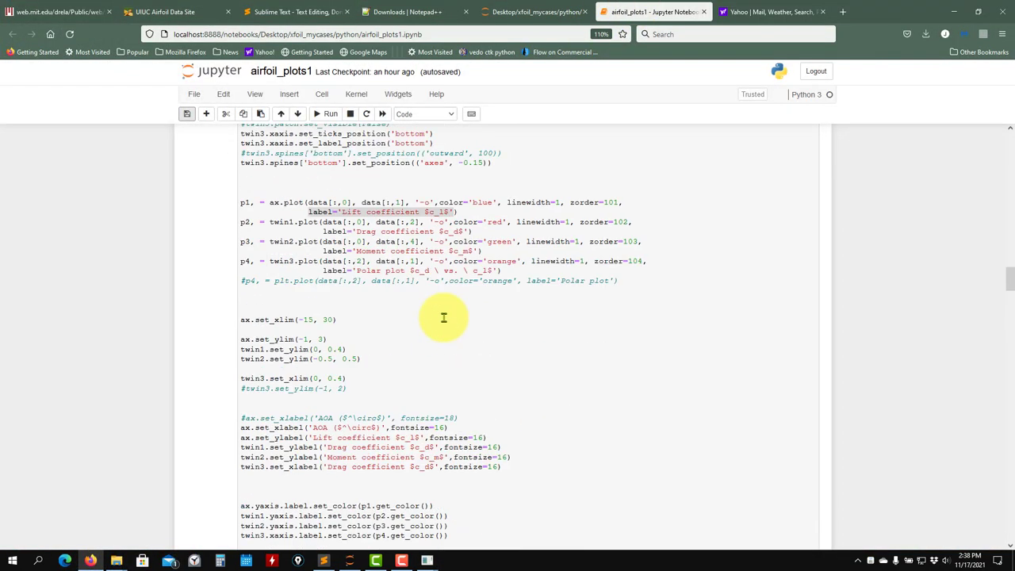
scroll(442, 317, down, 15)
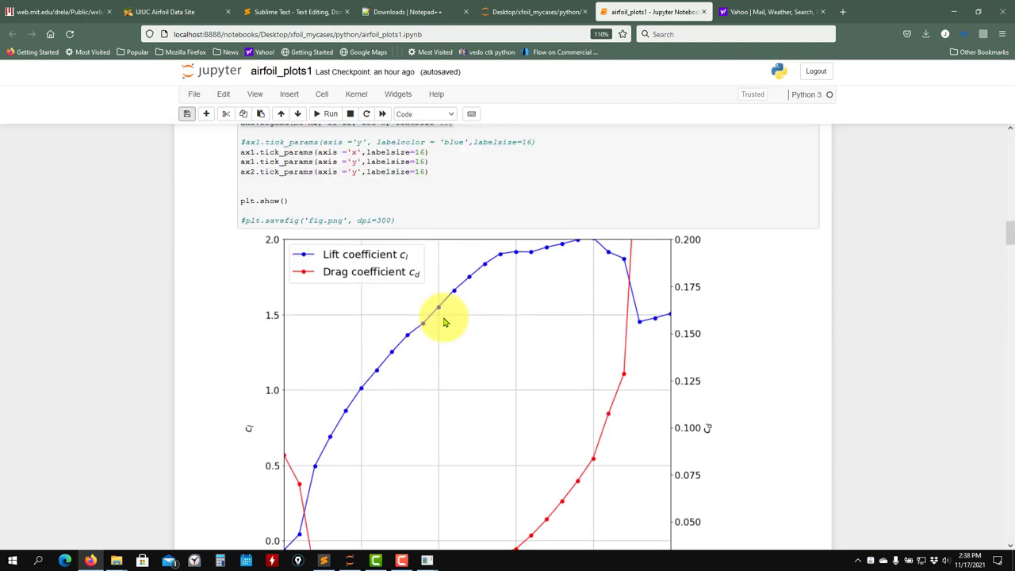
scroll(442, 329, down, 10)
scroll(439, 328, up, 5)
scroll(412, 333, down, 5)
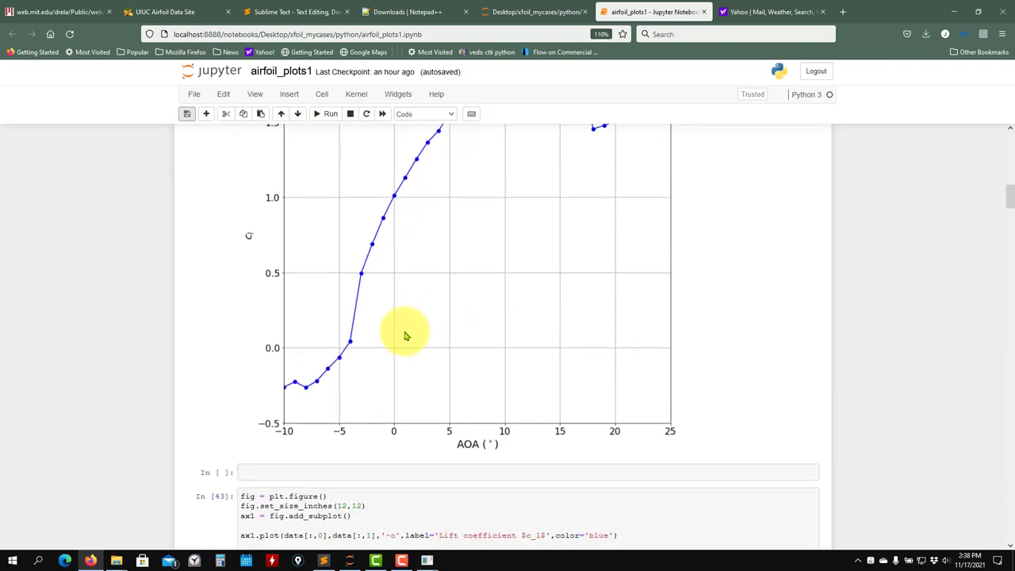
scroll(385, 290, up, 6)
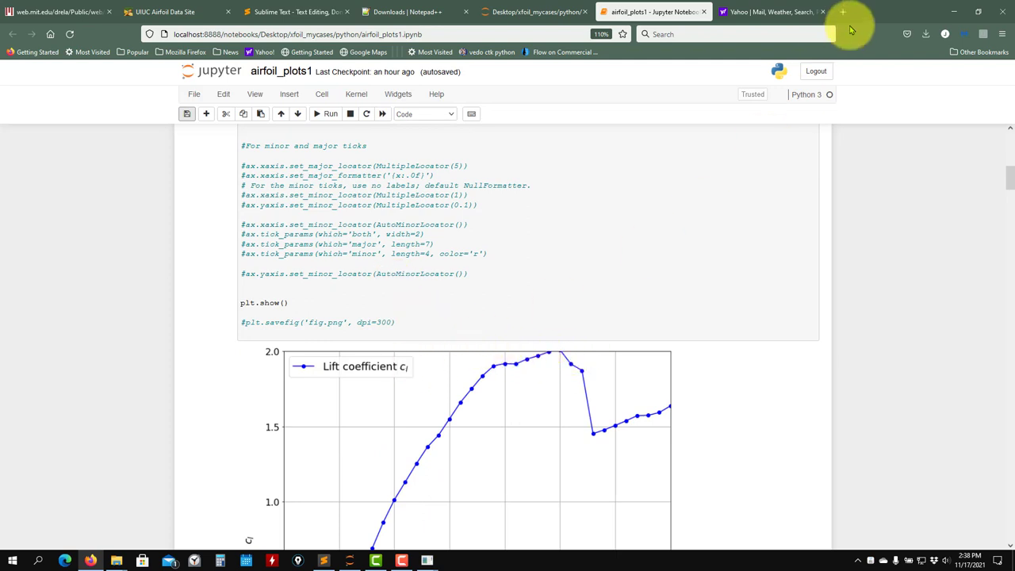
click(953, 11)
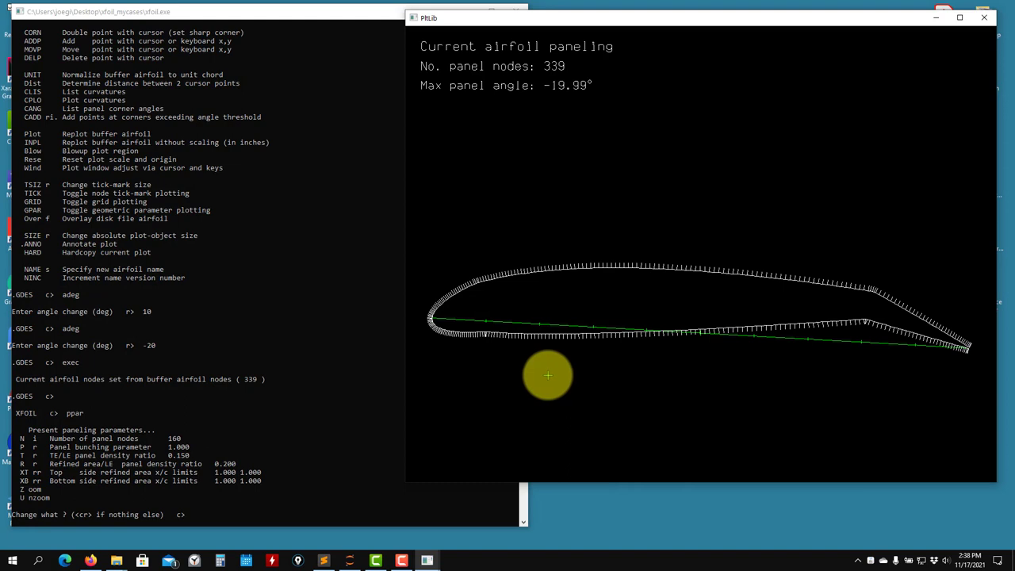
Step: Leave the paneling menu and enter the OPER routine
click(190, 367)
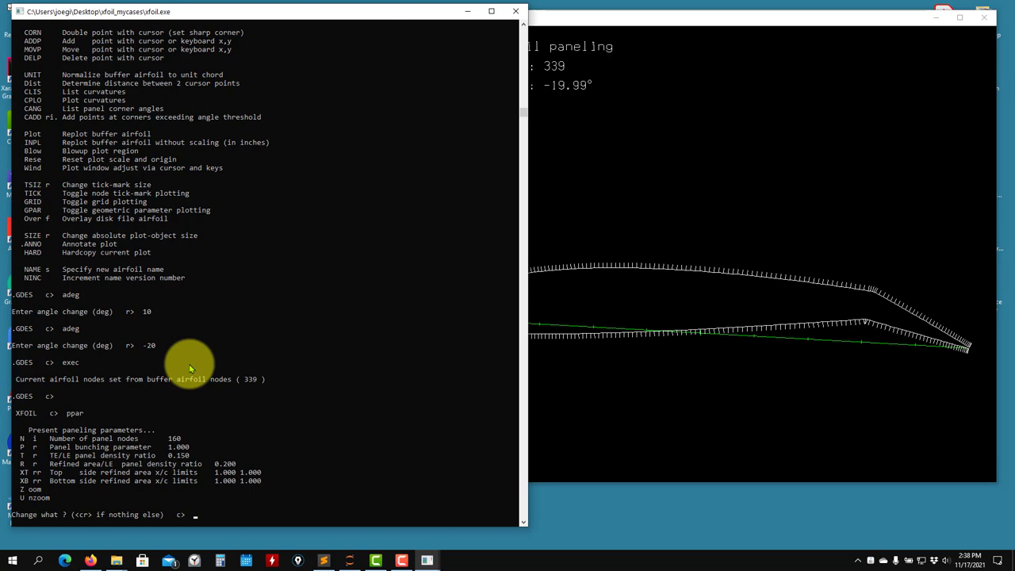
key(Return)
text(oper)
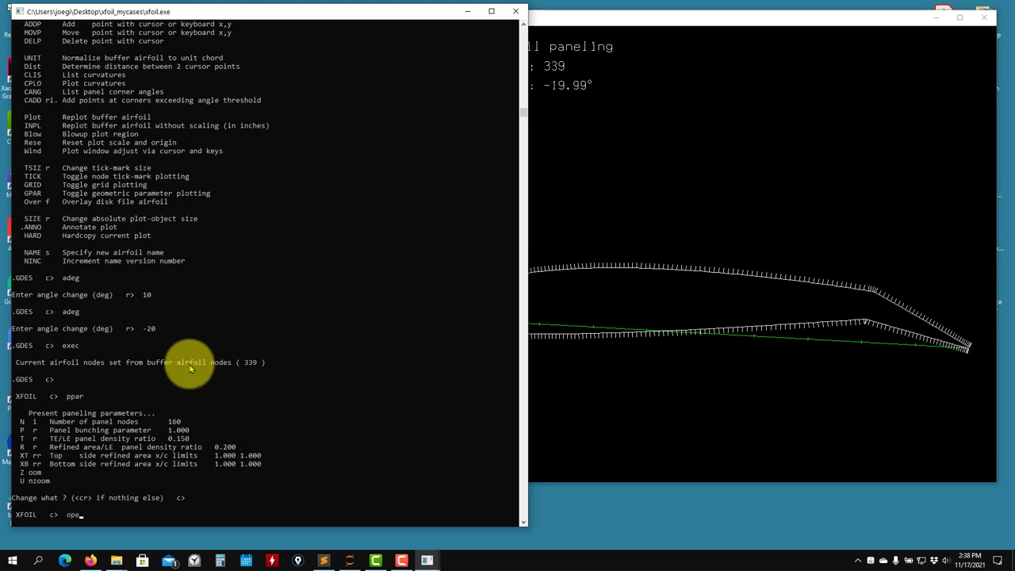
key(Return)
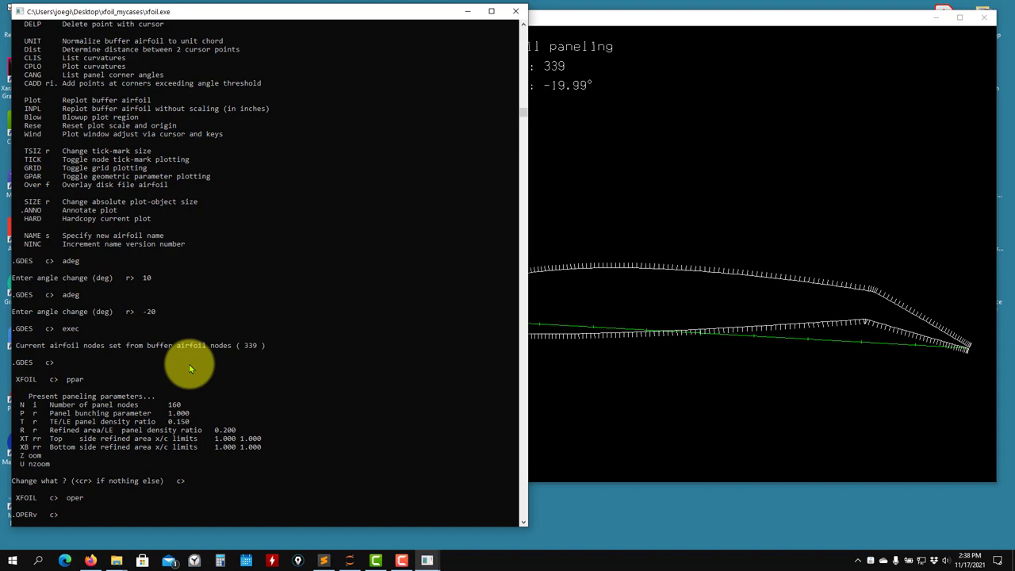
Step: Toggle the boundary-layer initialization flag with INIT and try a viscous solution at alfa 0
text(init)
key(Return)
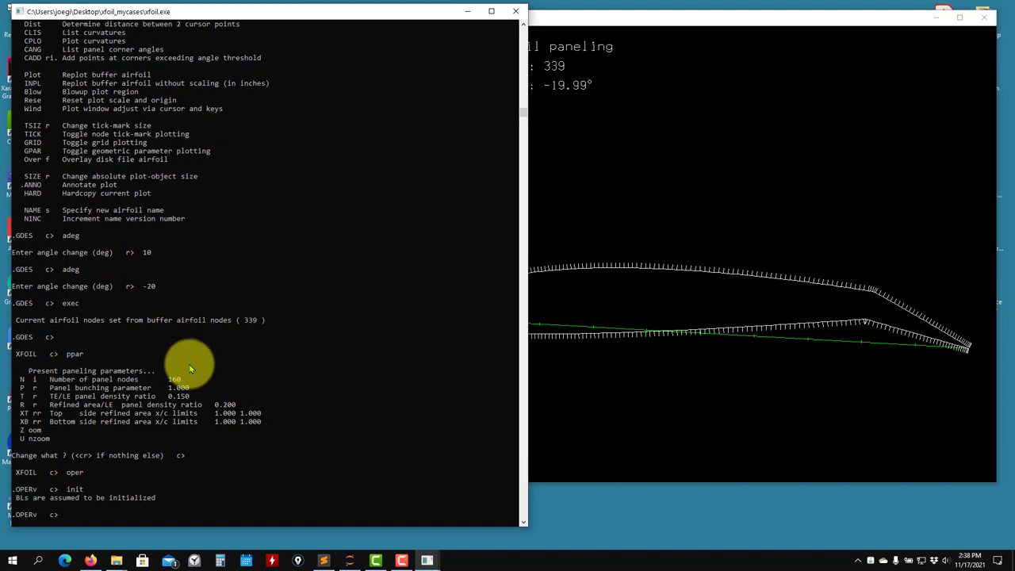
text(alfa 0)
key(Return)
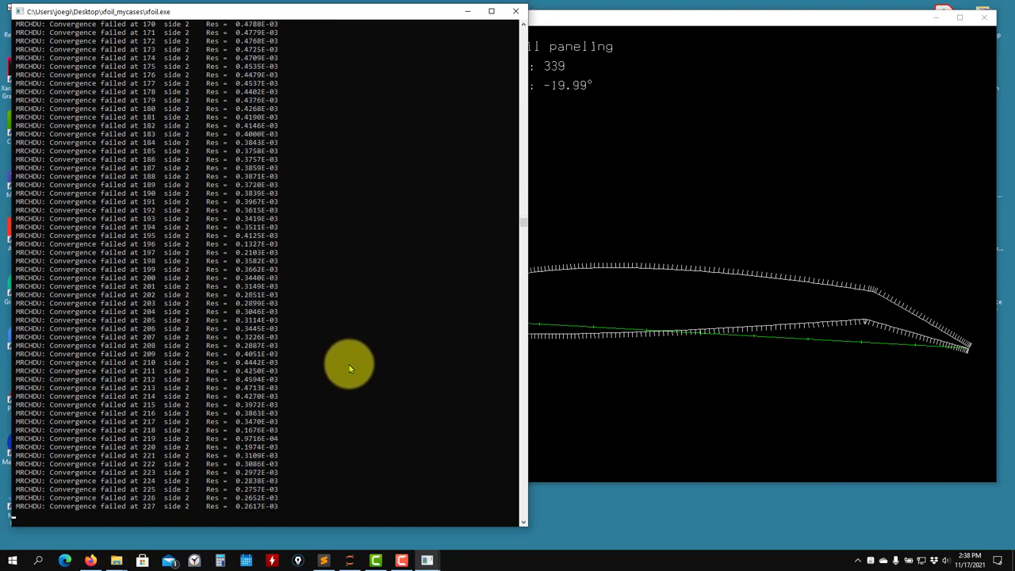
click(544, 331)
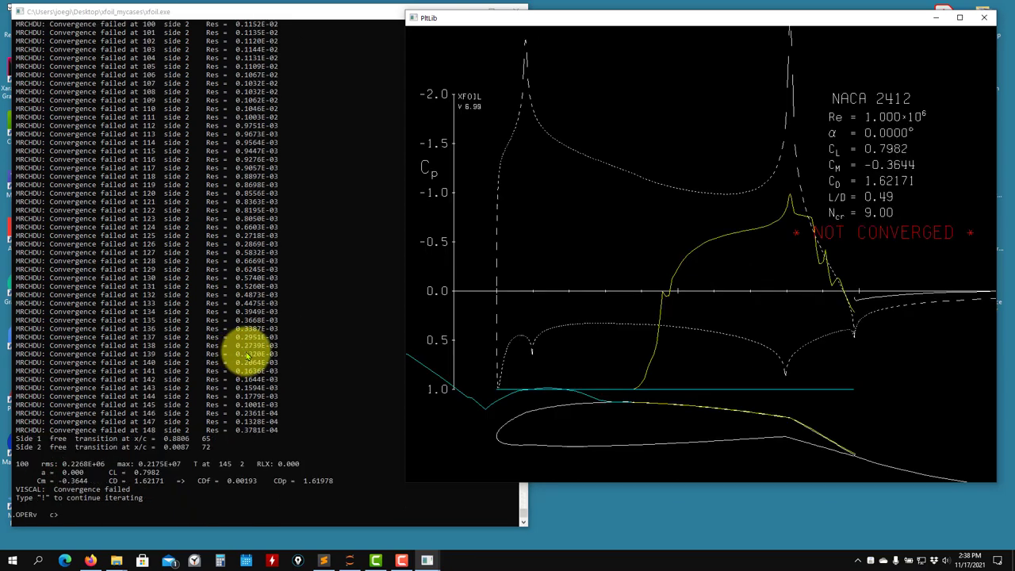
Step: Reset the boundary-layer initialization with INIT, turn viscous mode off and compute the inviscid pressure distribution at alfa 0
click(249, 356)
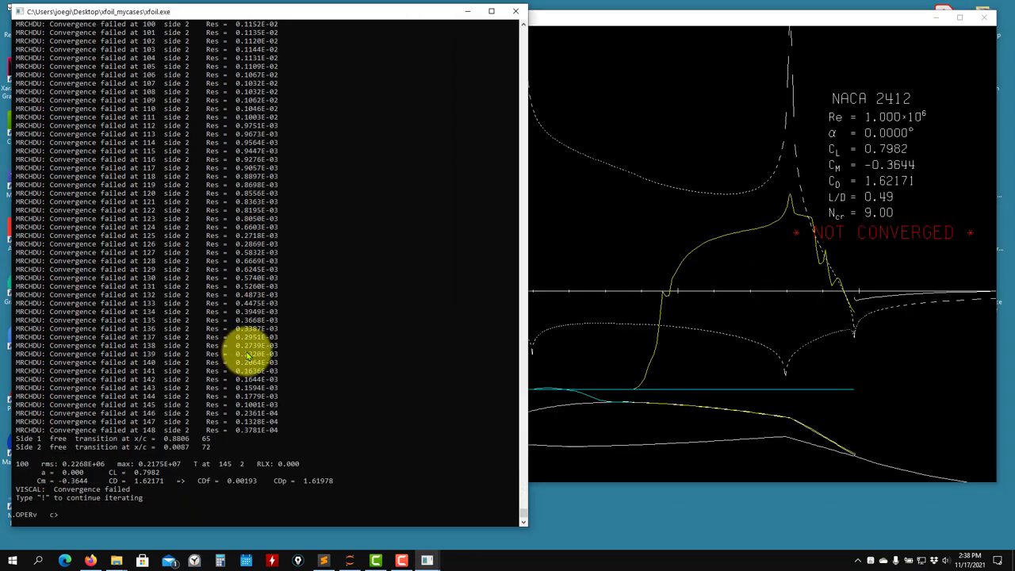
text(init)
key(Return)
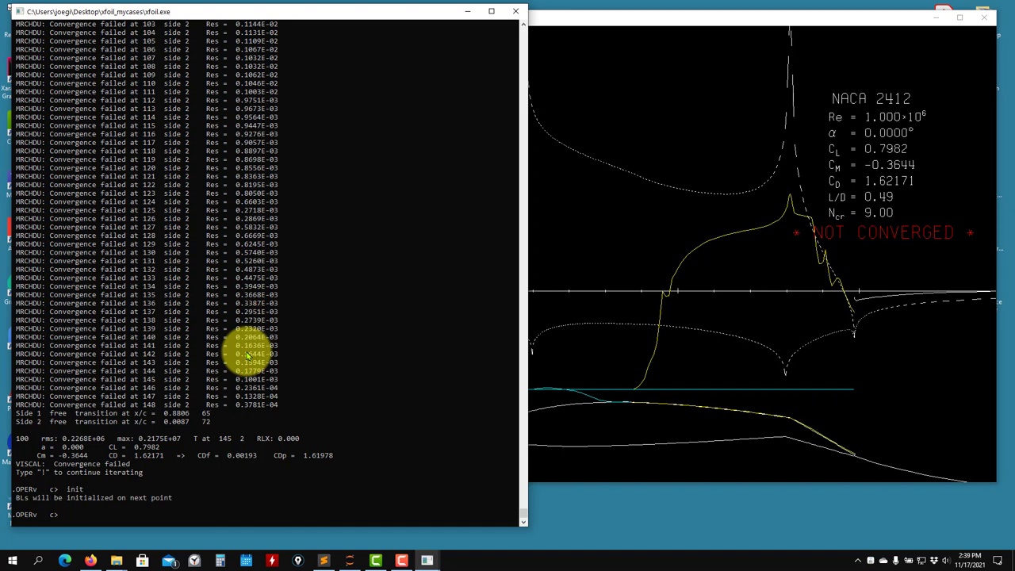
text(visc)
key(Return)
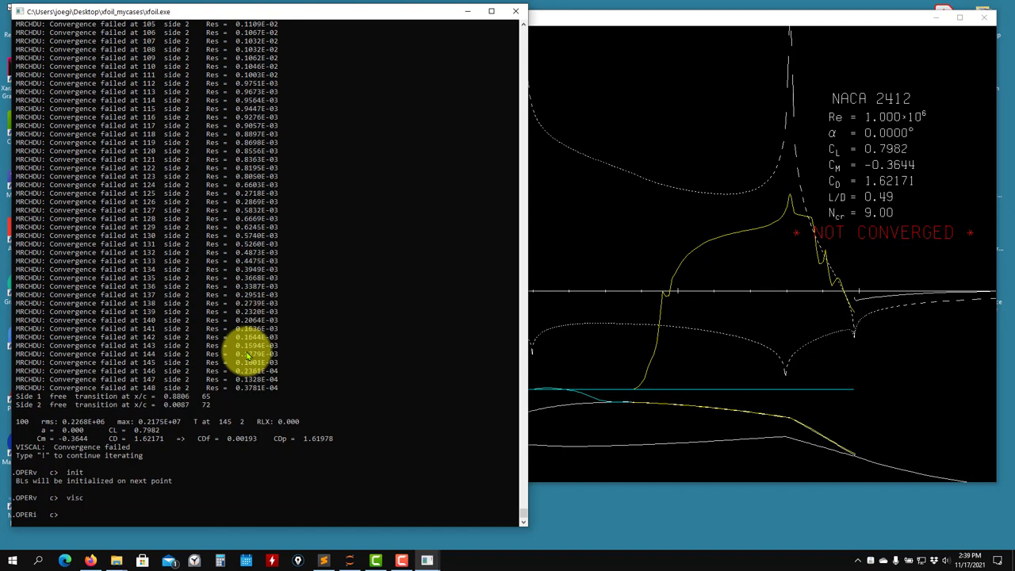
text(alfa 0)
key(Return)
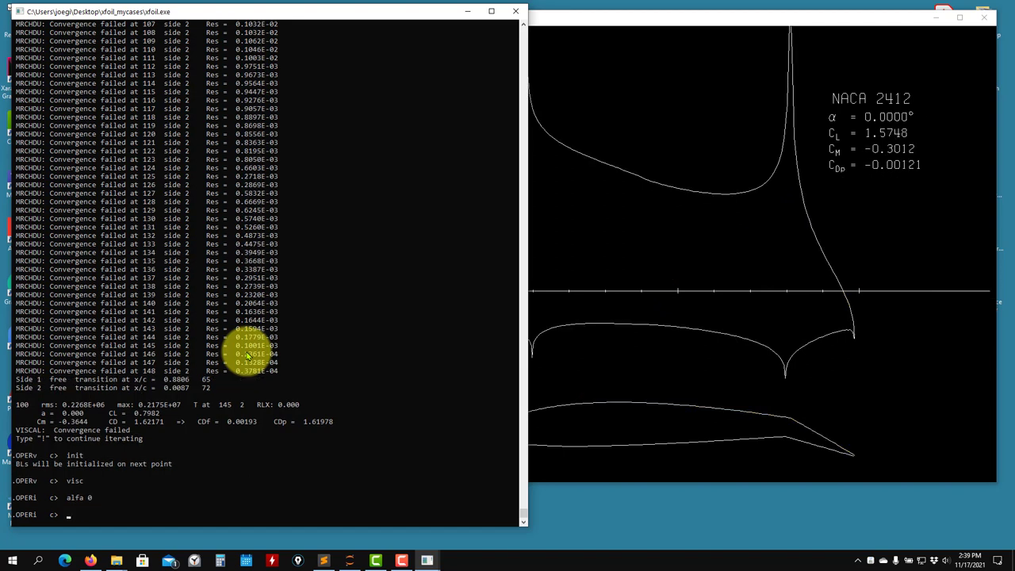
click(616, 313)
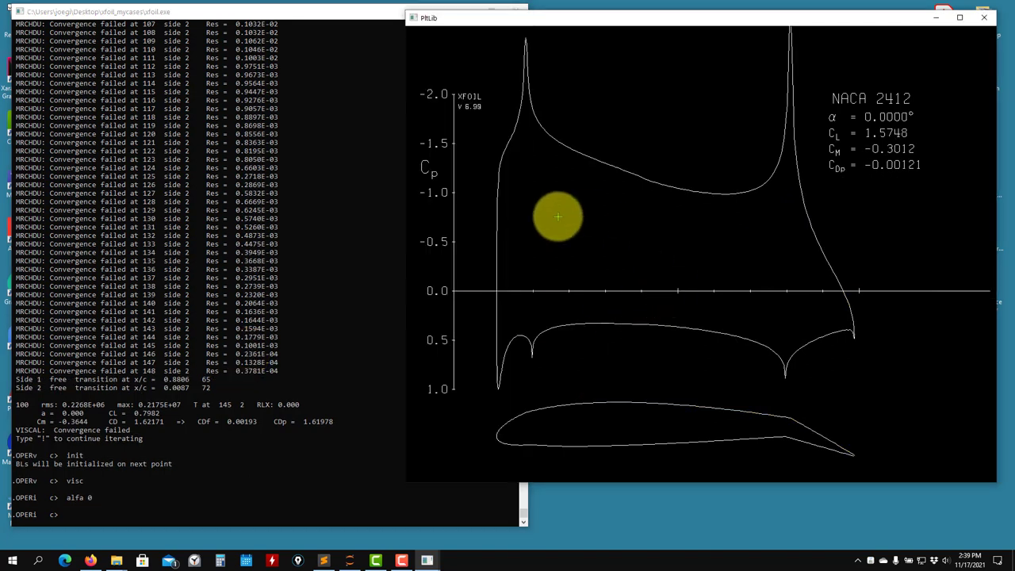
Step: Turn viscous mode back on, compute the solution at alfa 0 and examine the pressure distribution and wake plot
click(269, 361)
text(visc)
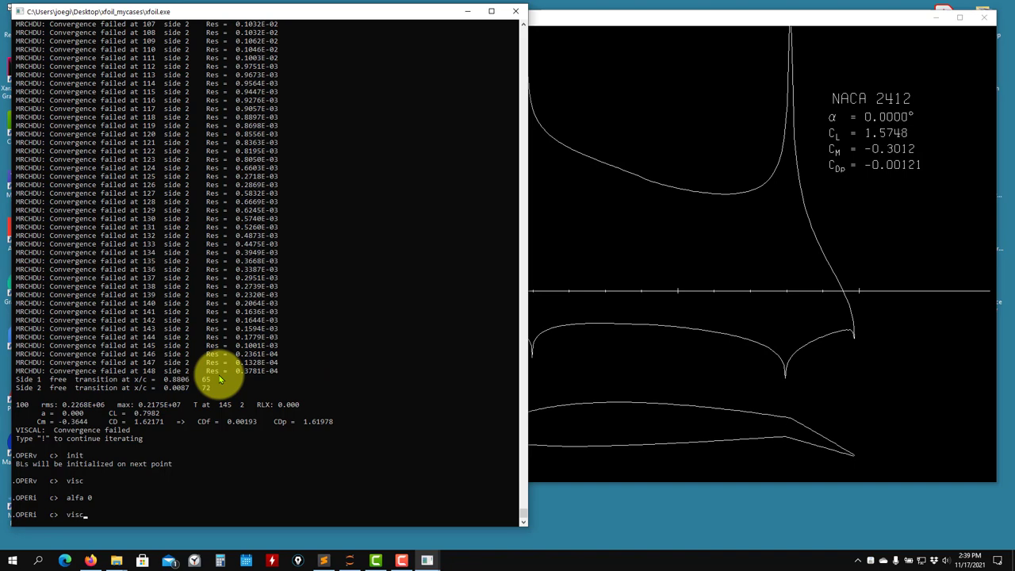
key(Return)
text(alfa 0)
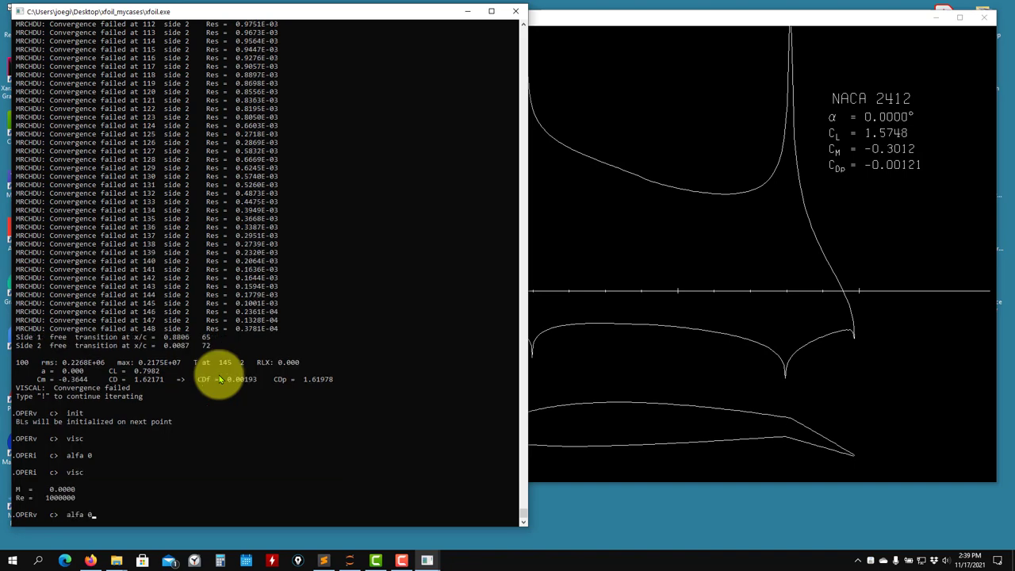
key(Return)
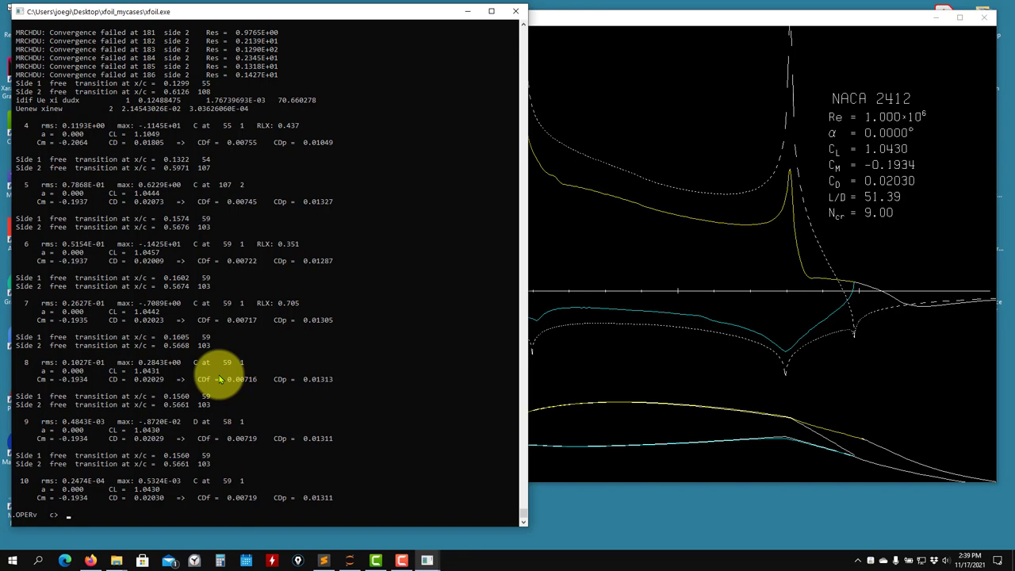
click(619, 237)
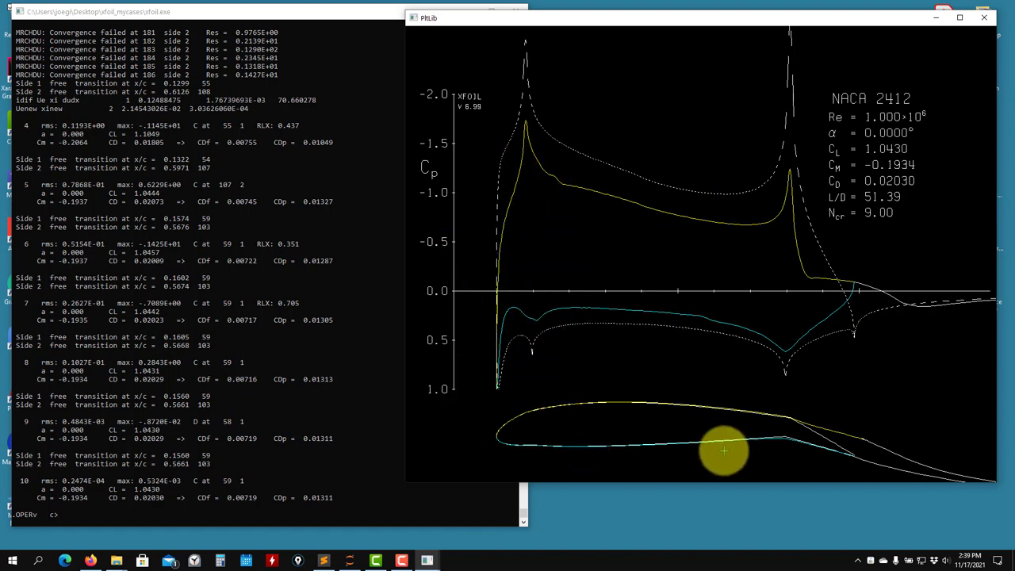
click(182, 400)
click(763, 465)
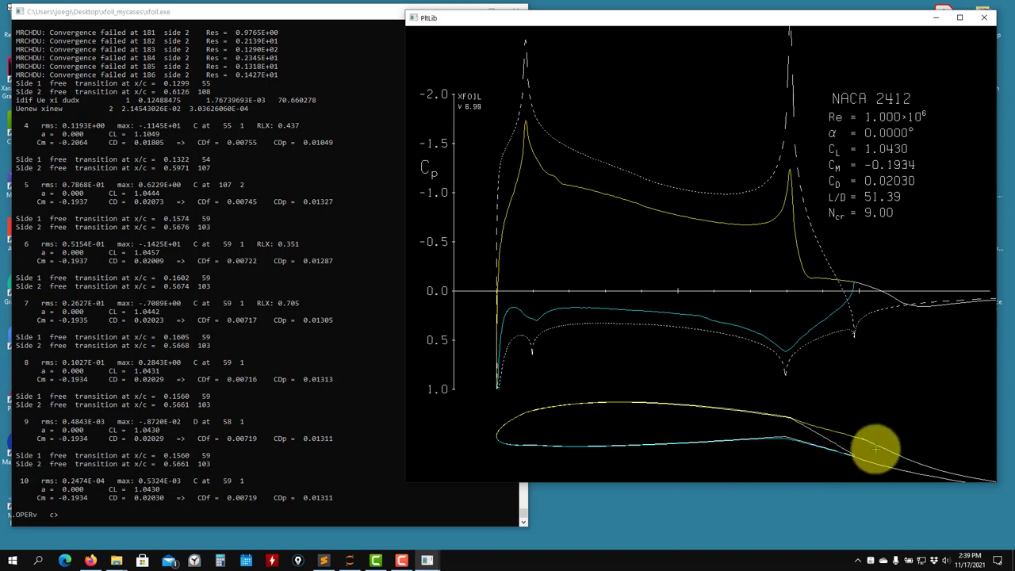
Step: Compute the viscous solution at alfa 2, followed by another run at alfa 0
click(204, 343)
text(al)
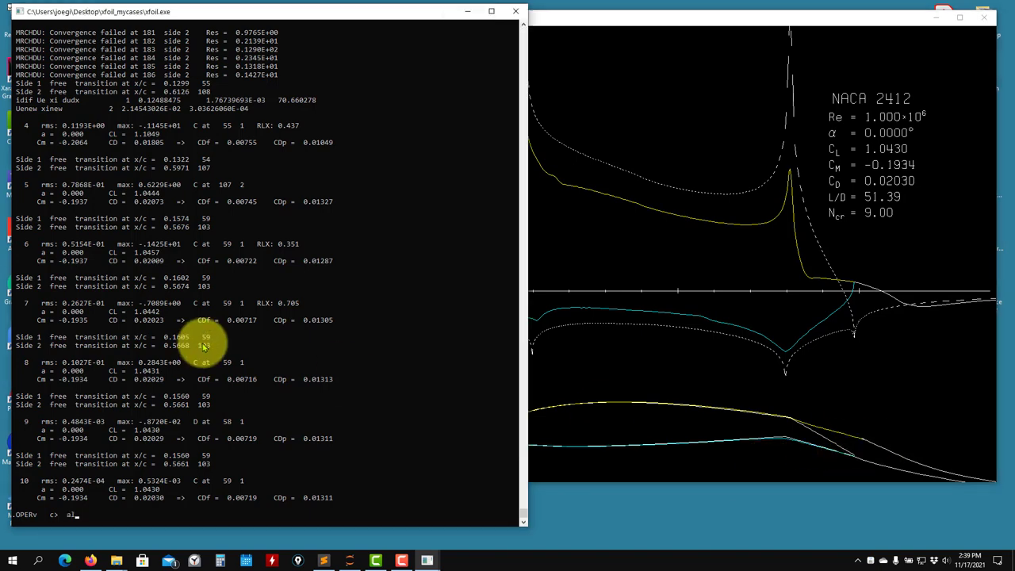
text(fa 2)
key(Return)
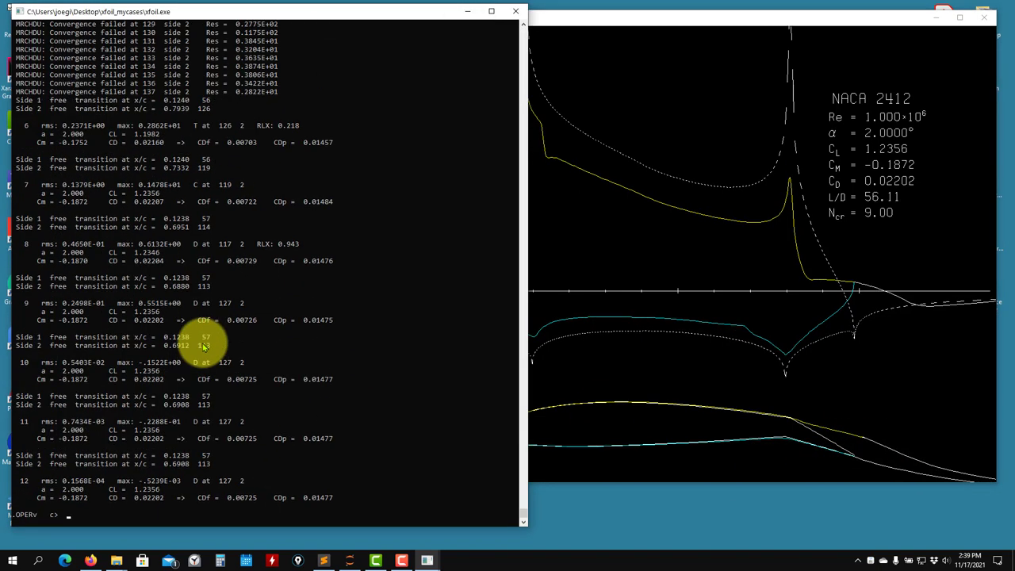
key(Up)
text(0)
key(Return)
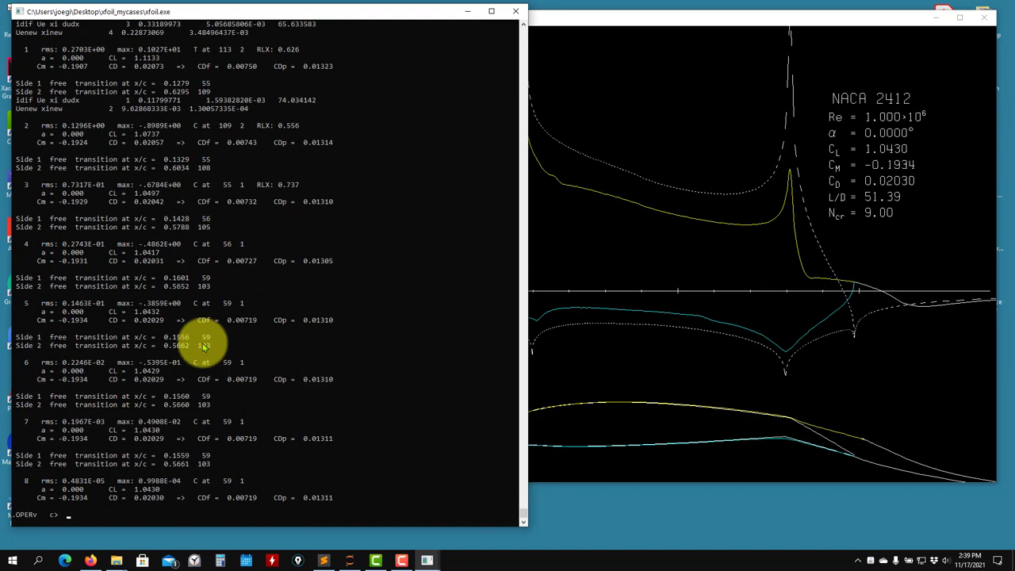
Step: Compute the viscous solutions at alfa -2 and alfa -4, running the -4 case twice
key(Up)
text(-2)
key(Return)
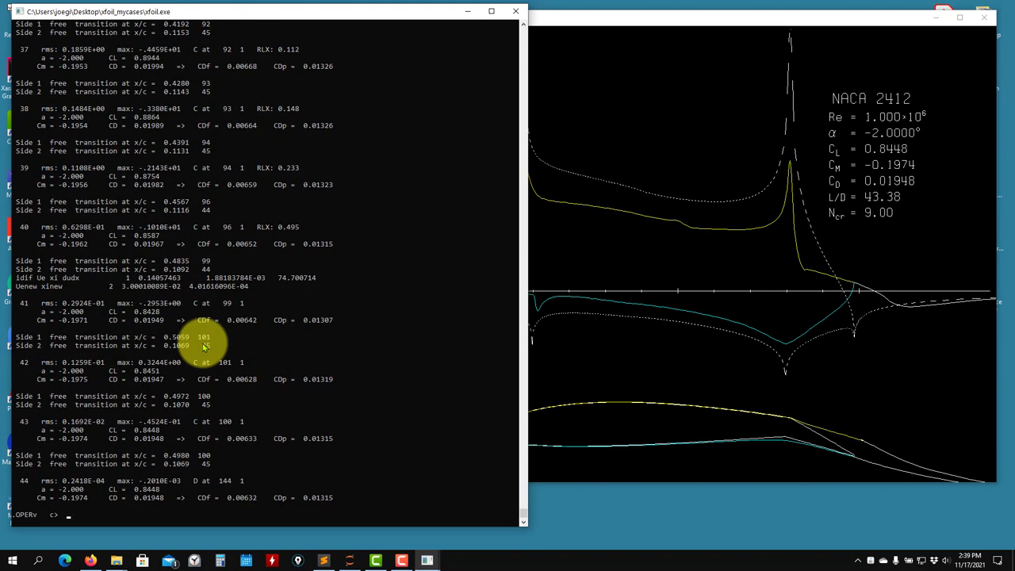
key(Up)
text(4)
key(Return)
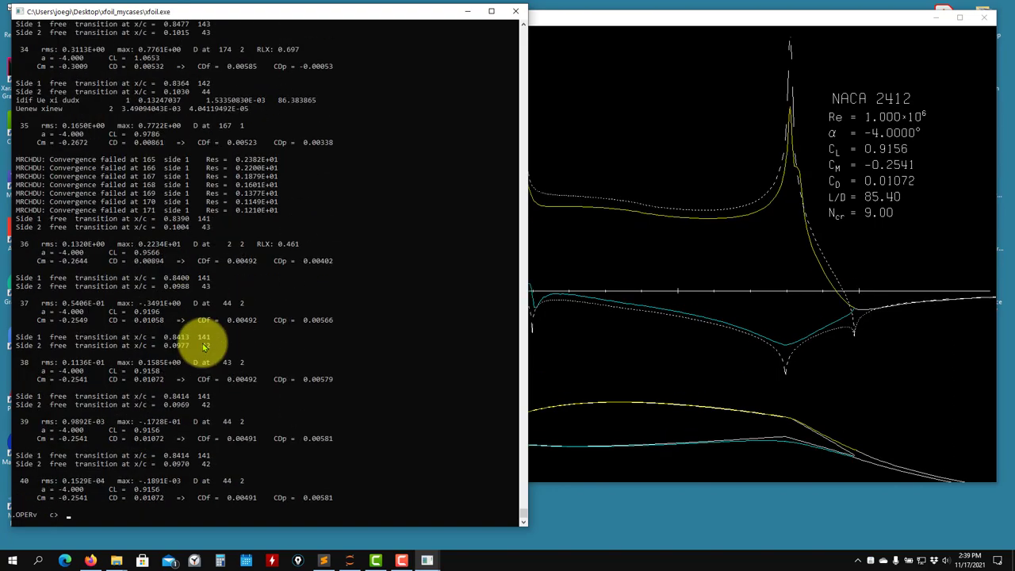
key(Up)
key(Return)
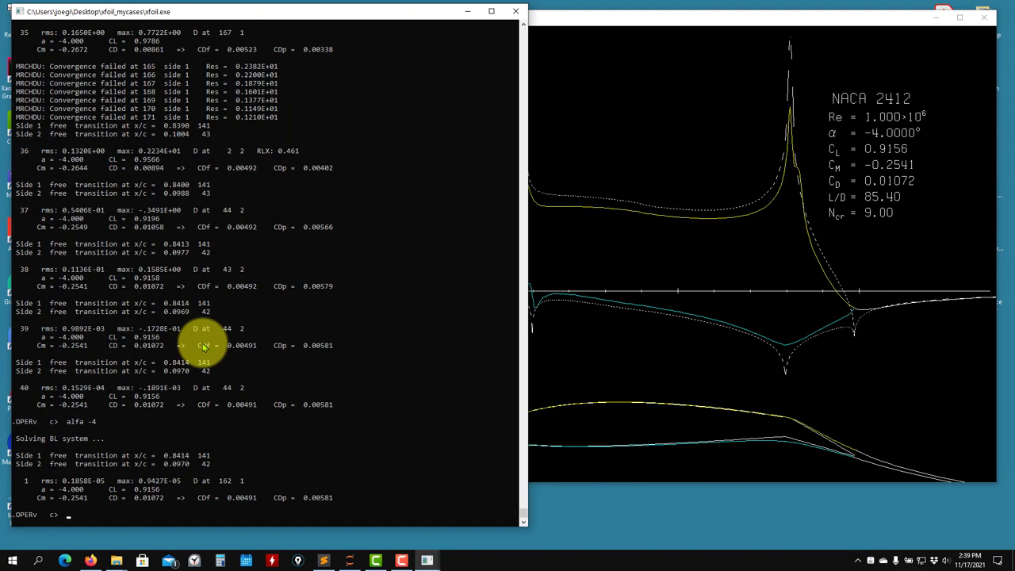
Step: Run the viscous solution at alfa 4
key(Up)
text(4)
key(Return)
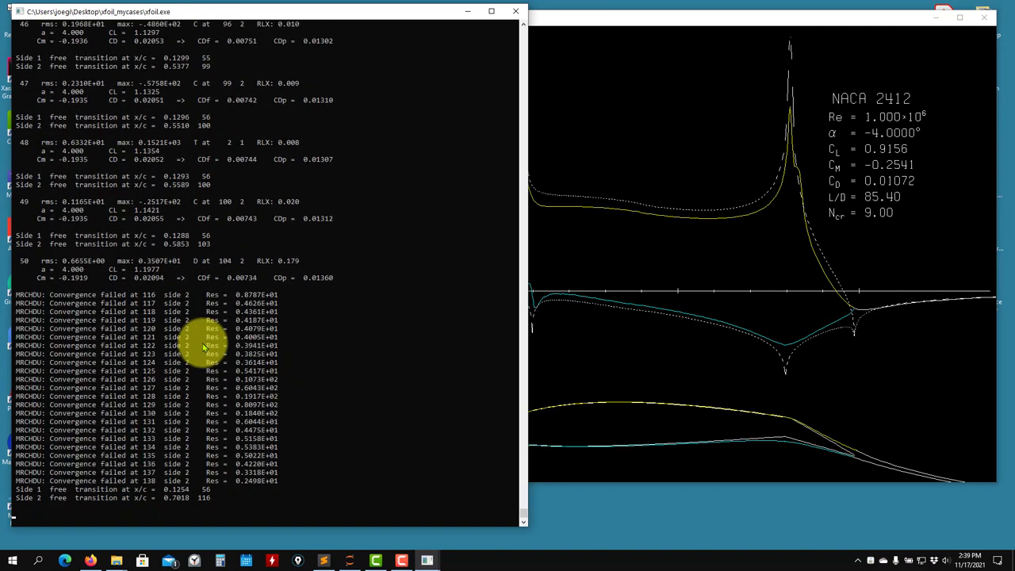
Step: Run the viscous solutions at alfa 6, alfa 7 and alfa 8 one after another
key(Up)
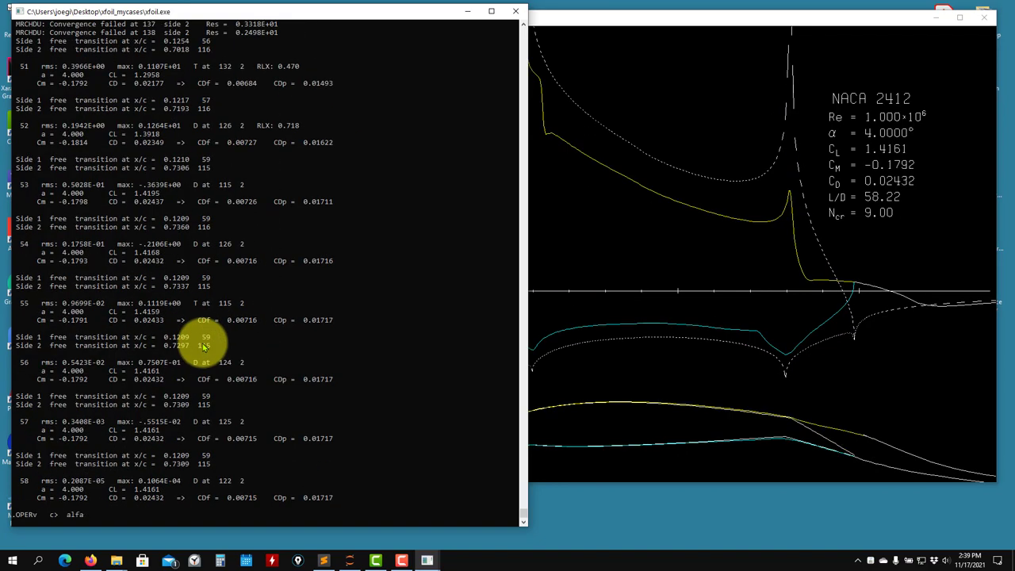
text(6)
key(Return)
key(Up)
text(7)
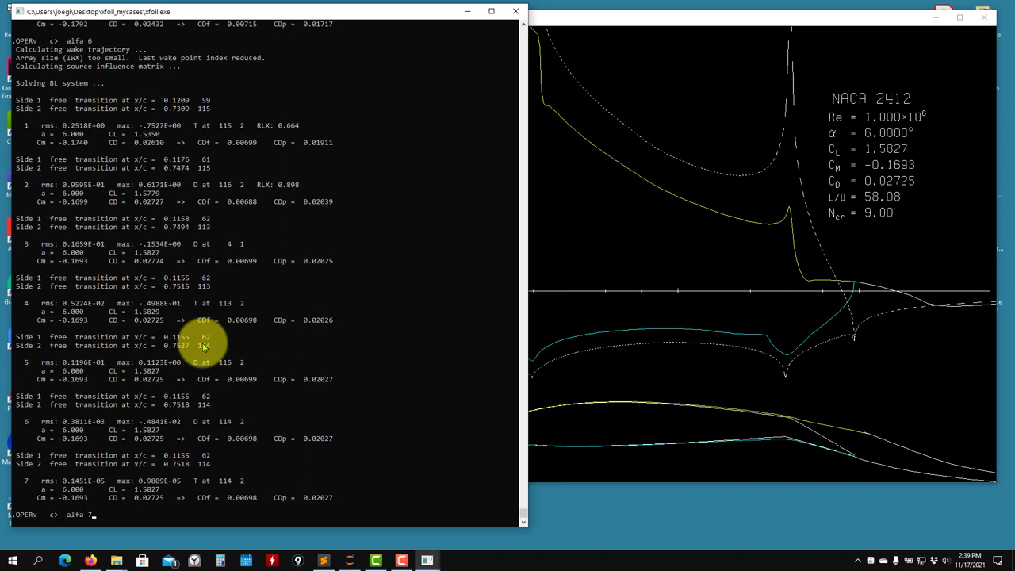
key(Return)
key(Up)
key(BackSpace)
text(8)
key(Return)
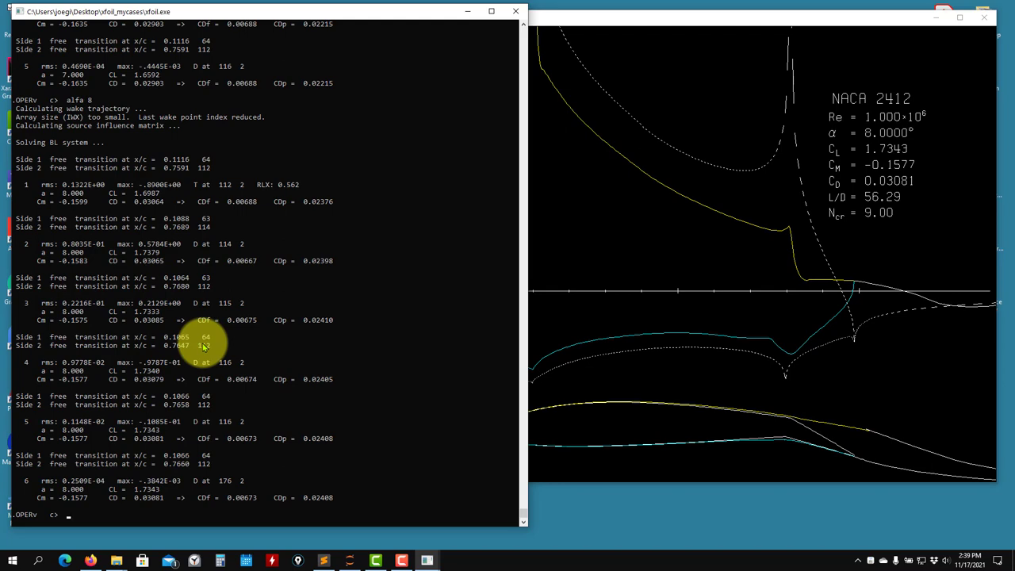
Step: Compute the viscous solution at alfa 10 and examine the full pressure distribution plot
key(Up)
key(BackSpace)
text(10)
key(Return)
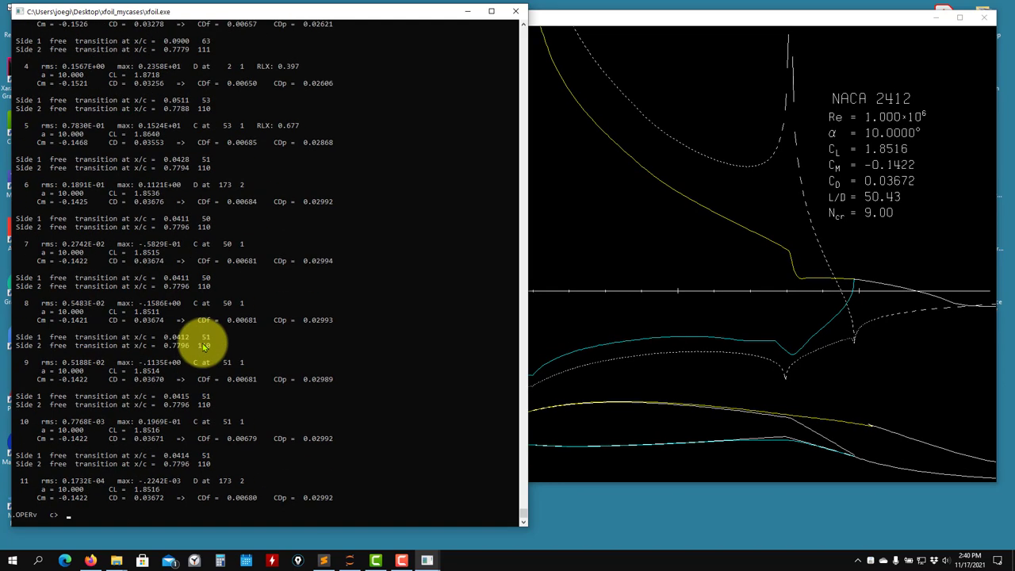
click(623, 359)
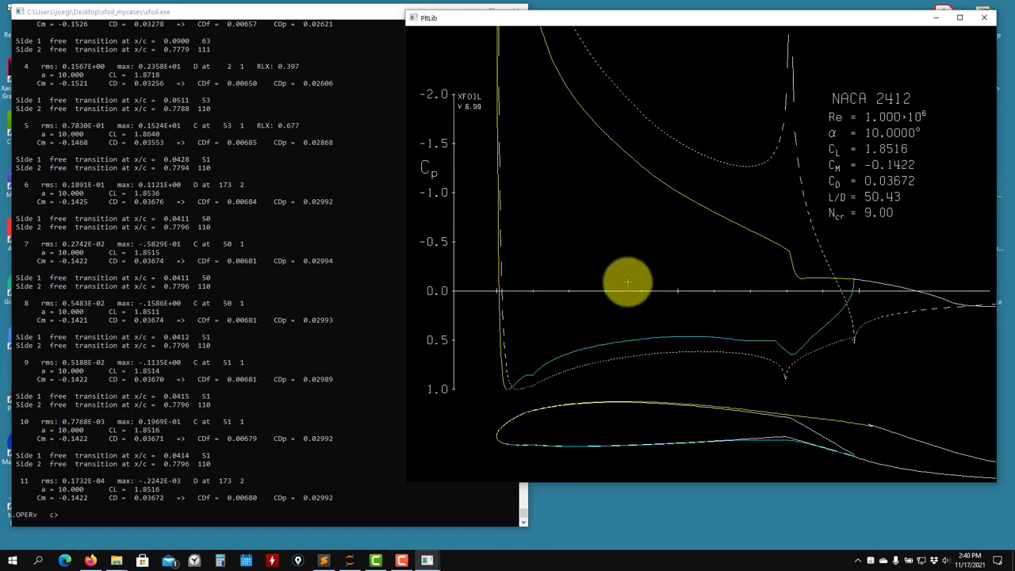
Step: Plot the airfoil's pressure vectors for the alfa 10 solution with the cpv command and examine the whole plot
click(181, 344)
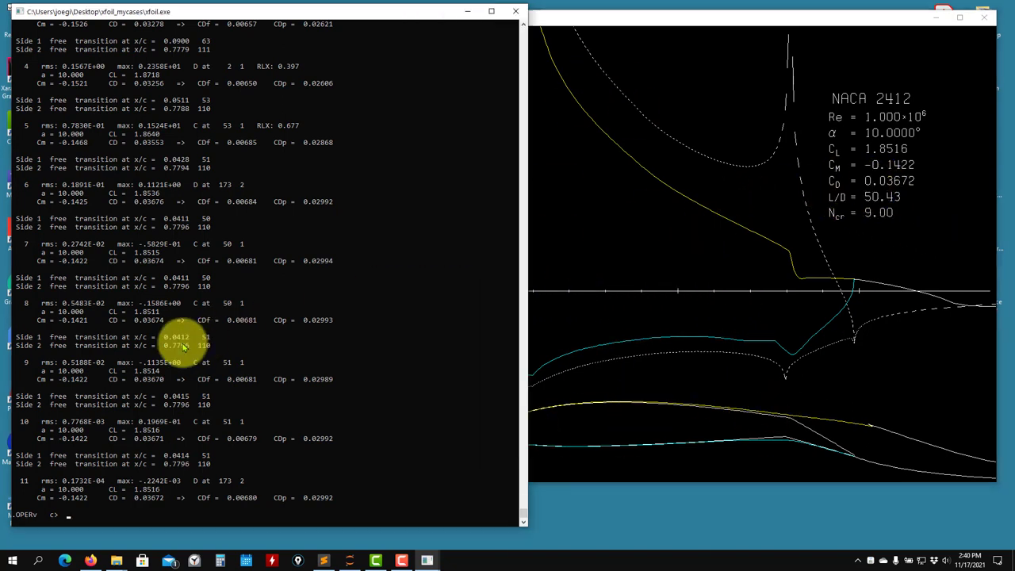
text(cpv)
key(Return)
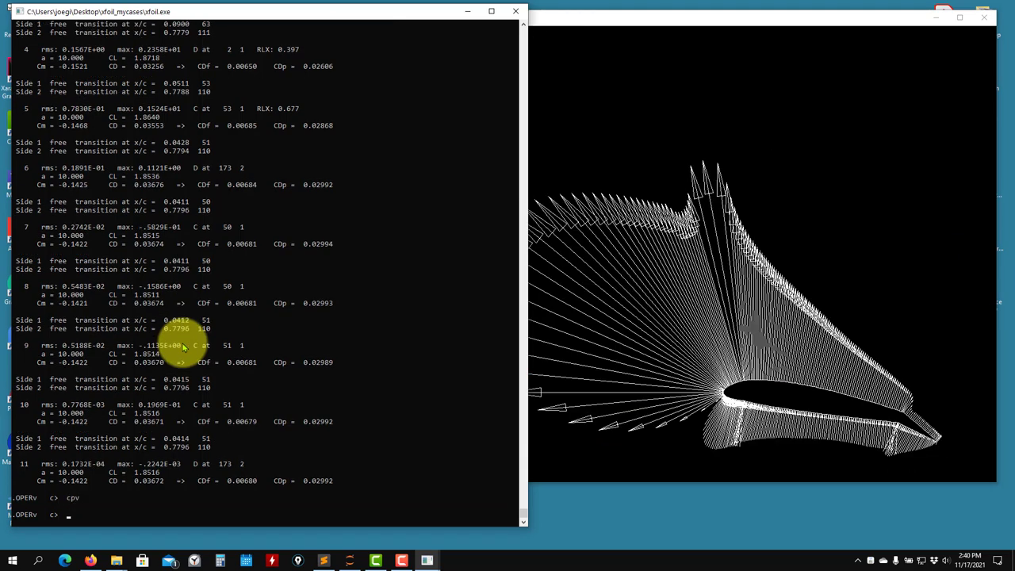
click(782, 351)
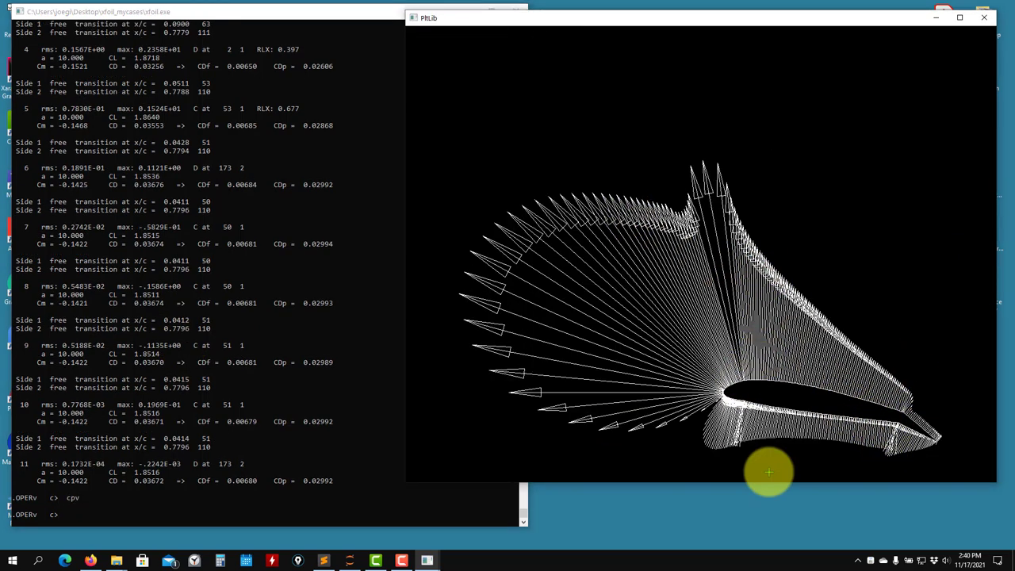
Step: Compute the viscous solution at alfa 0 and display its pressure vectors with the cpv command
click(202, 355)
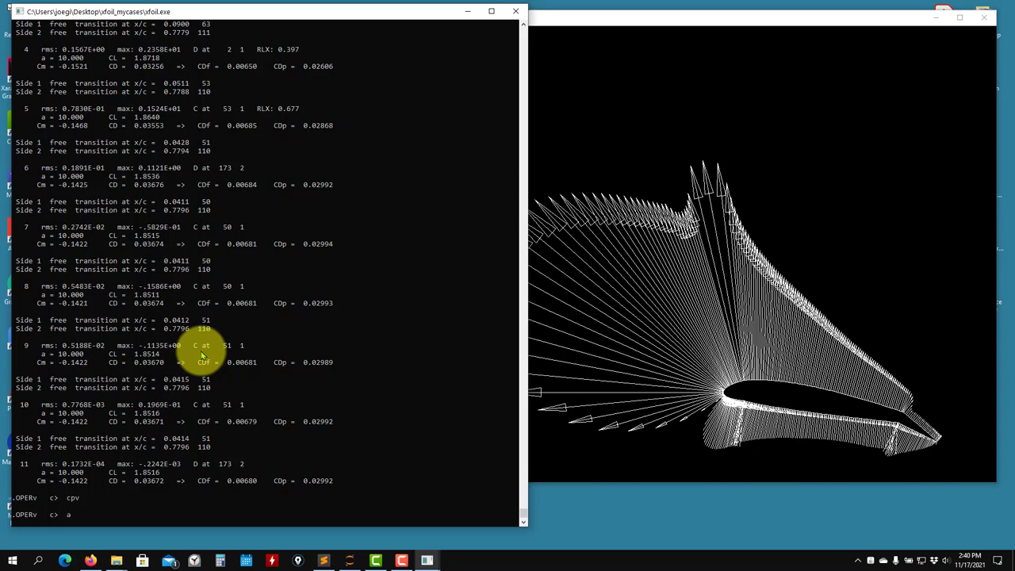
text(alfa 0)
key(Return)
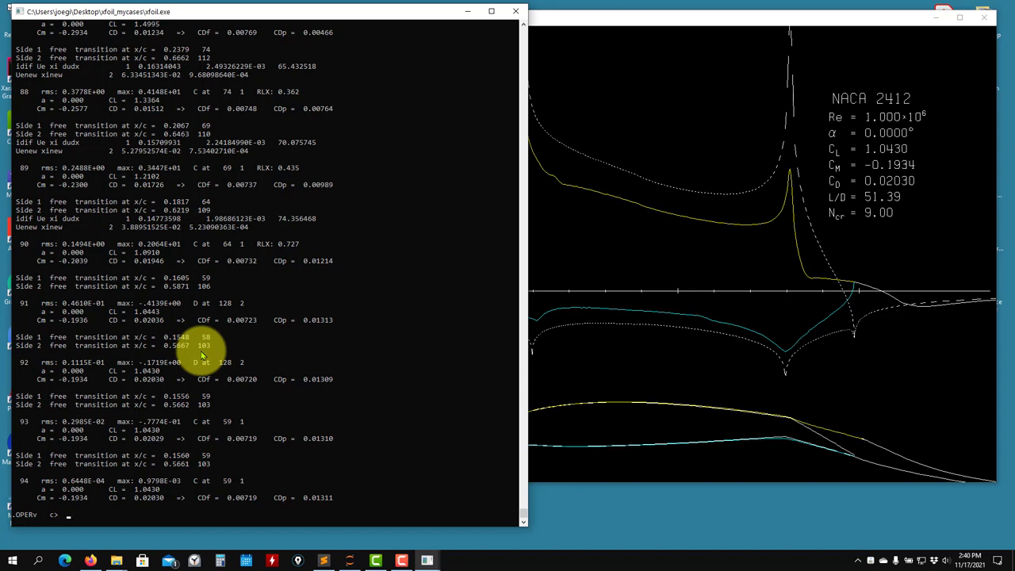
text(cpv)
key(Return)
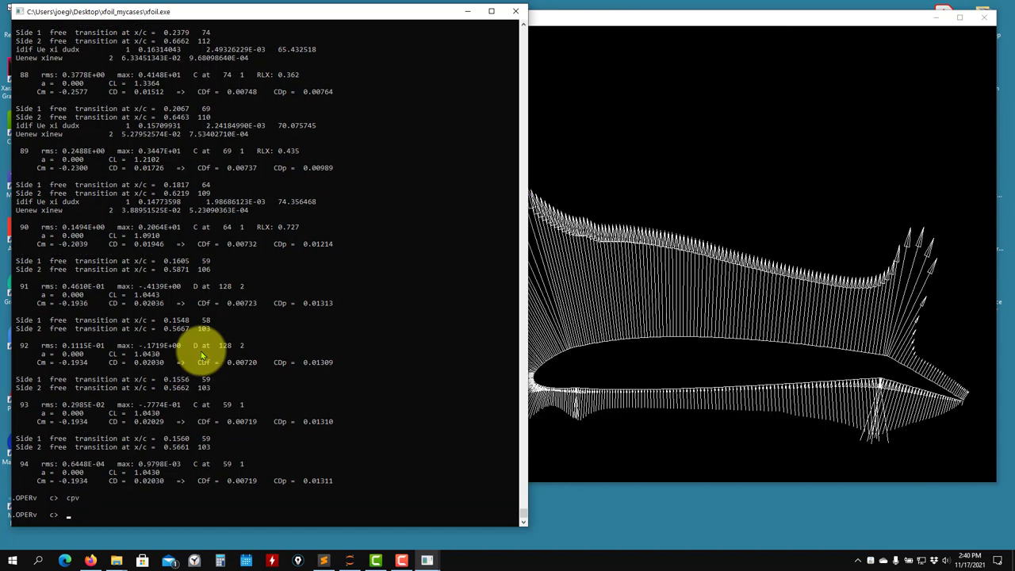
click(713, 363)
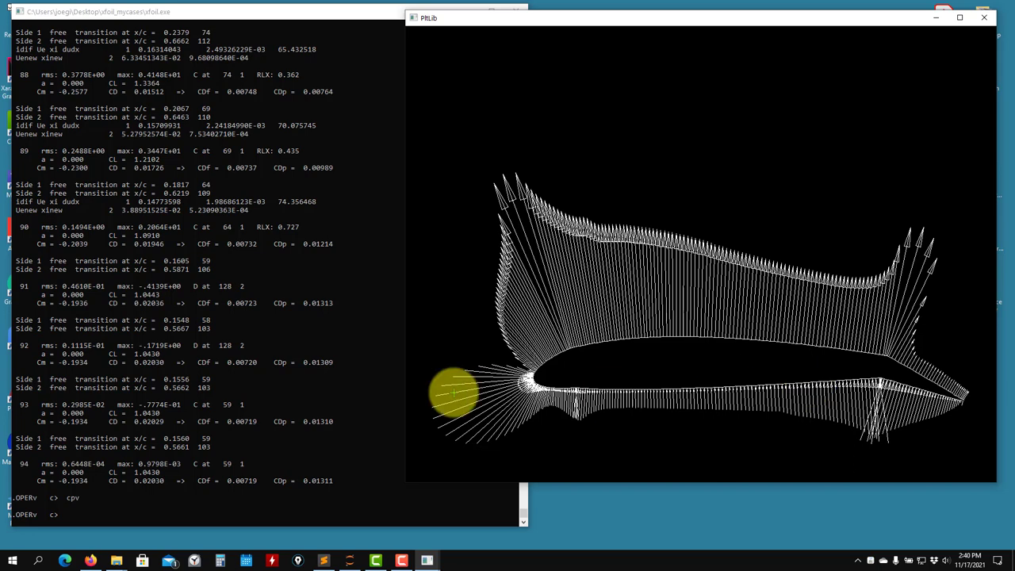
Step: Leave the OPER routine for the XFOIL top level and list the available commands
click(188, 333)
key(Return)
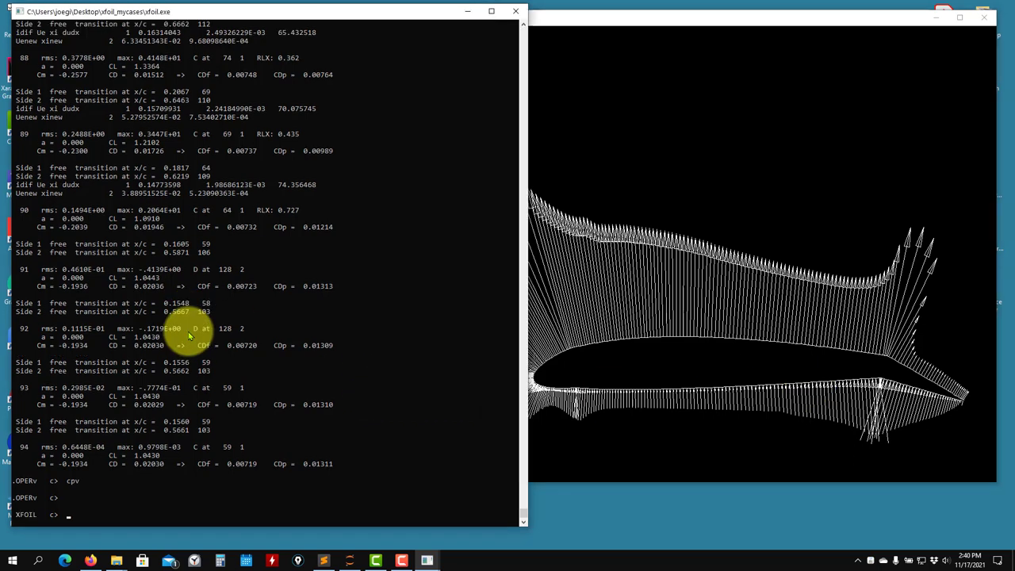
text(?)
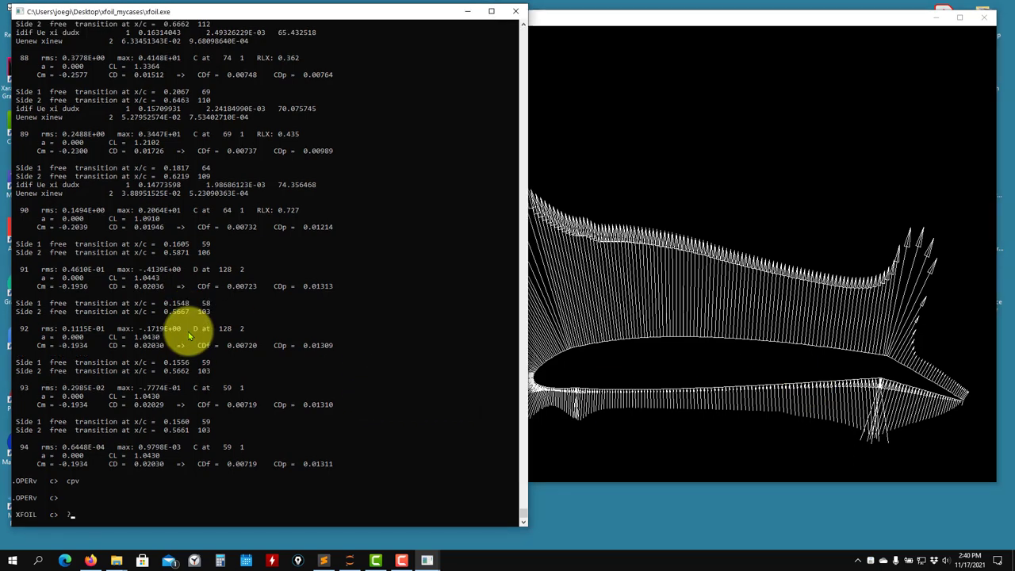
key(Return)
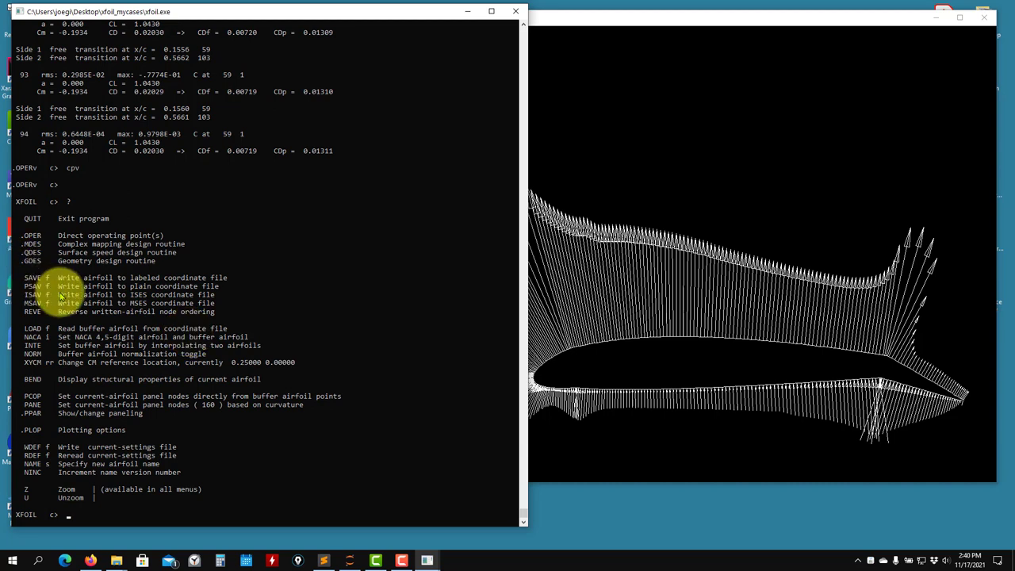
click(723, 360)
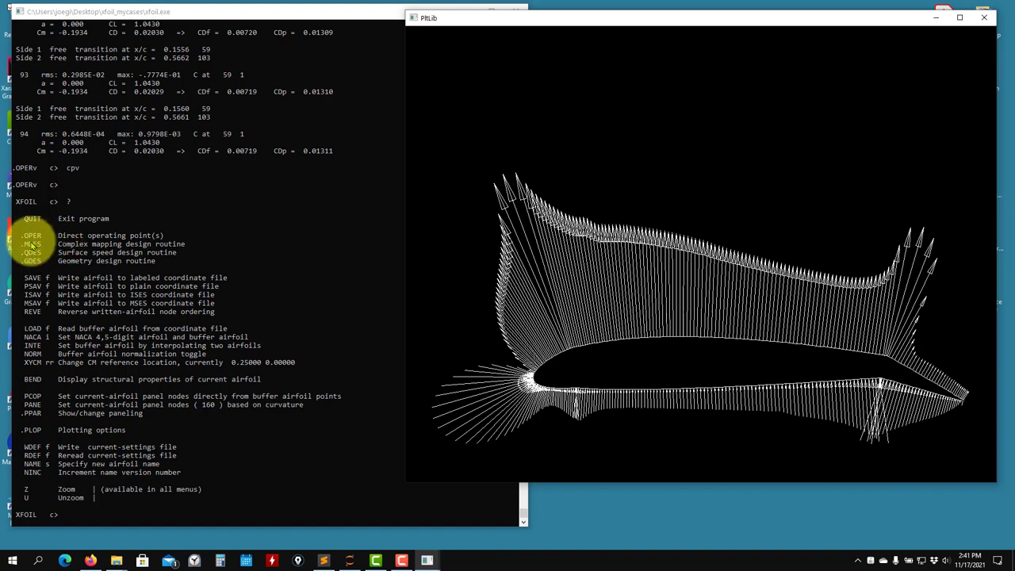
click(91, 560)
click(934, 26)
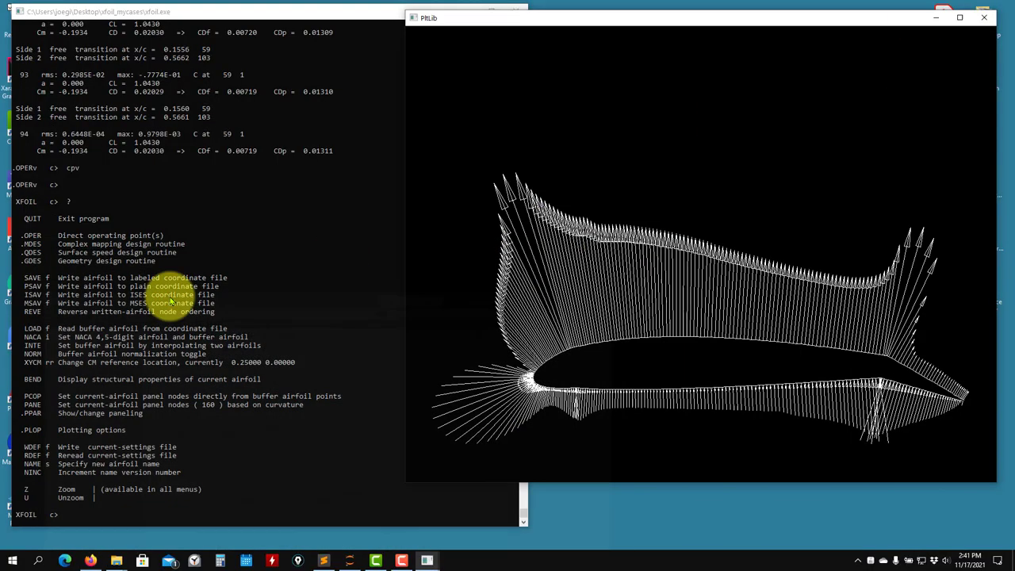